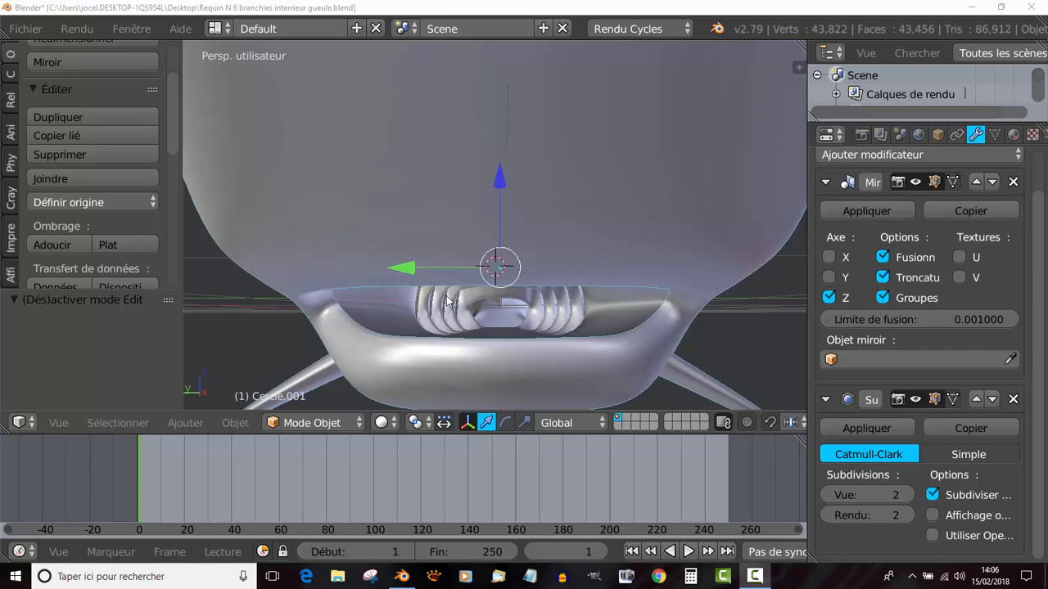
# Step: Switch from the mouth interior object to the shark body and put its mesh in Edit mode at the eye
pyautogui.scroll(-6, 478, 315)
pyautogui.moveTo(527, 297); pyautogui.dragTo(543, 180, button='middle')
pyautogui.scroll(6, 501, 309)
pyautogui.press('Tab')
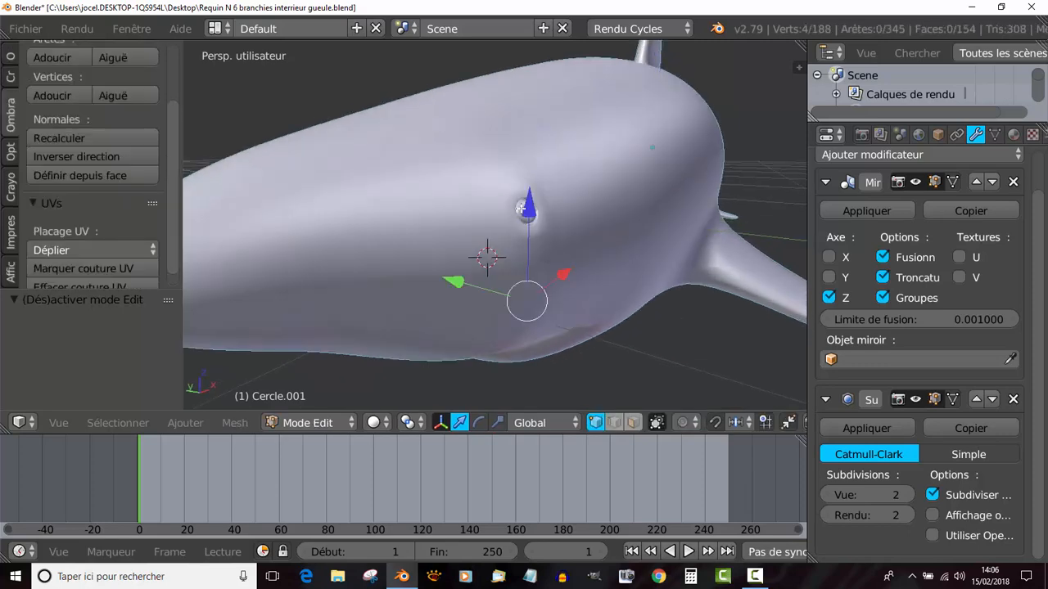
pyautogui.scroll(4, 491, 240)
pyautogui.scroll(-4, 495, 239)
pyautogui.rightClick(496, 236)
pyautogui.press('Tab')
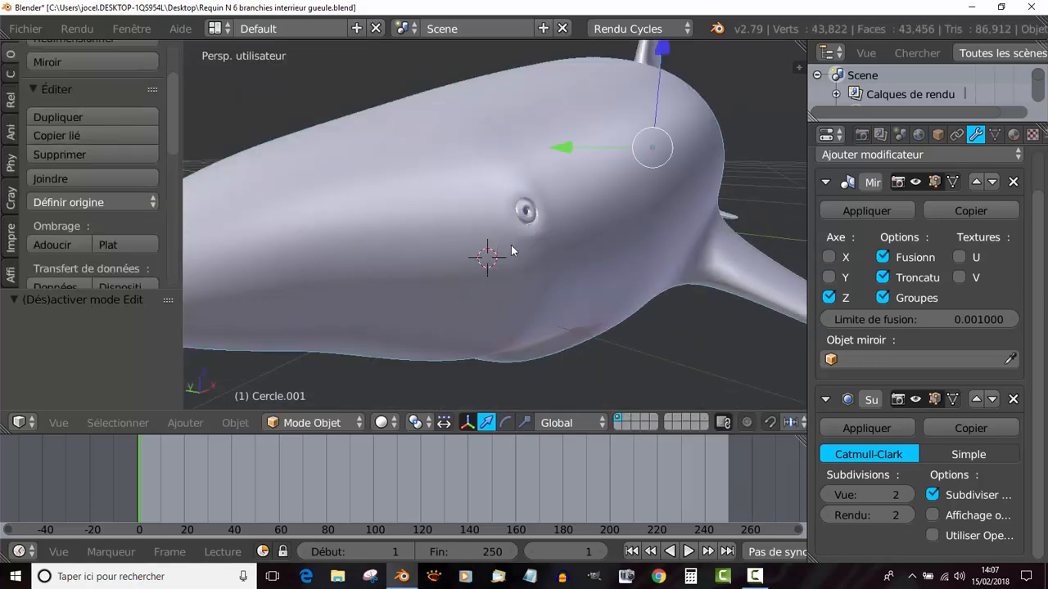
pyautogui.rightClick(486, 253)
pyautogui.press('Tab')
pyautogui.moveTo(539, 246); pyautogui.dragTo(540, 256, button='middle')
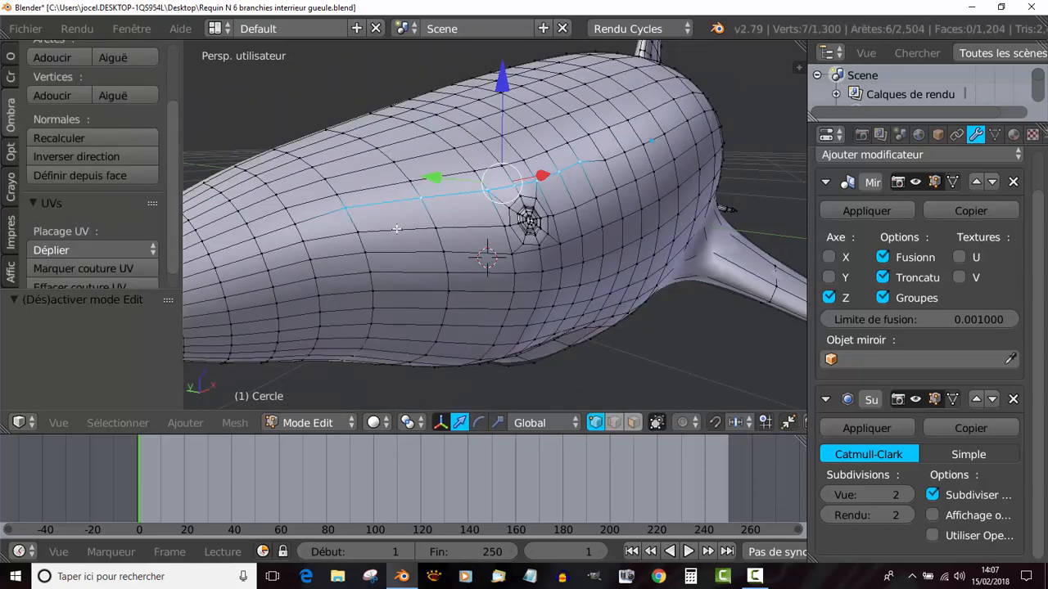
# Step: Move the row of vertices just above the eye outward along Y to form a brow ridge
pyautogui.moveTo(600, 201); pyautogui.dragTo(497, 201, button='middle')
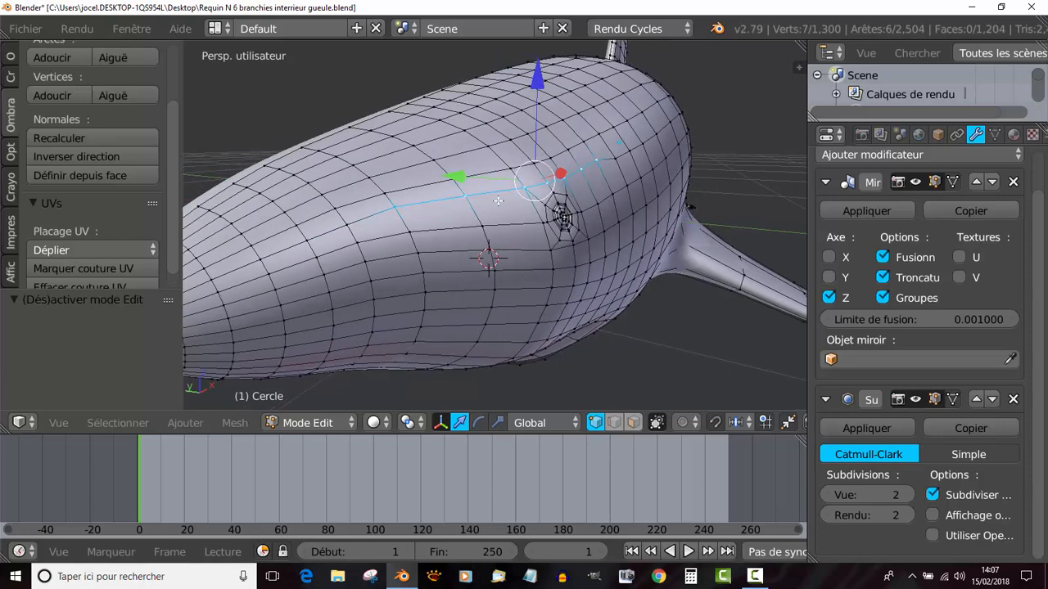
pyautogui.moveTo(462, 179); pyautogui.dragTo(483, 177)
pyautogui.press('Tab')
pyautogui.moveTo(524, 229)
pyautogui.mouseDown(button='middle')
pyautogui.moveTo(565, 249)
pyautogui.moveTo(490, 250)
pyautogui.moveTo(527, 244)
pyautogui.moveTo(518, 248)
pyautogui.mouseUp(button='middle')
pyautogui.press('Tab')
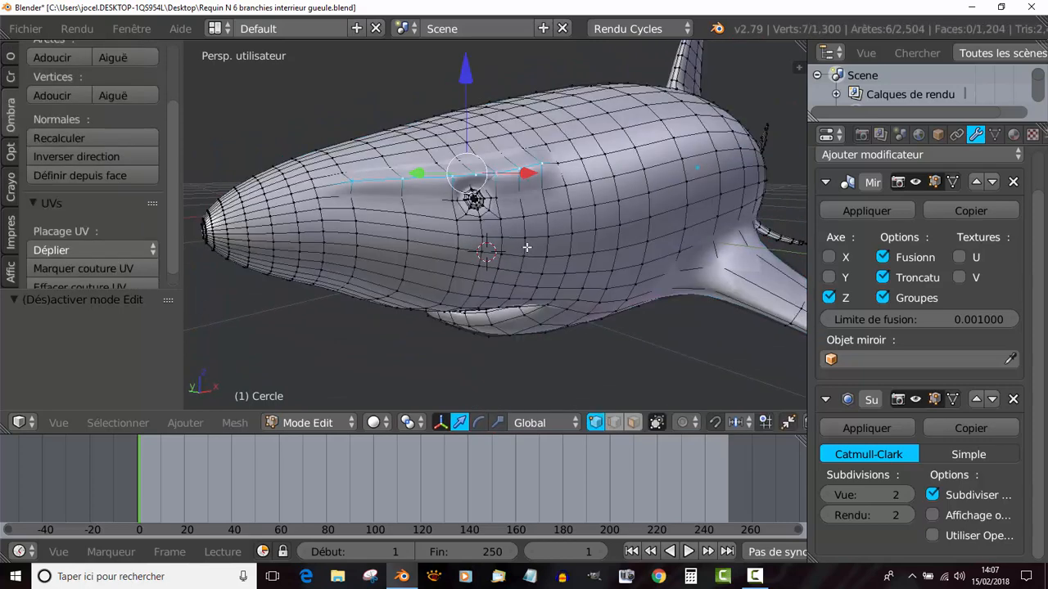
# Step: Slide the vertices in front of and behind the eye away from it along their edges
pyautogui.scroll(4, 524, 245)
pyautogui.rightClick(524, 178)
pyautogui.scroll(2, 496, 258)
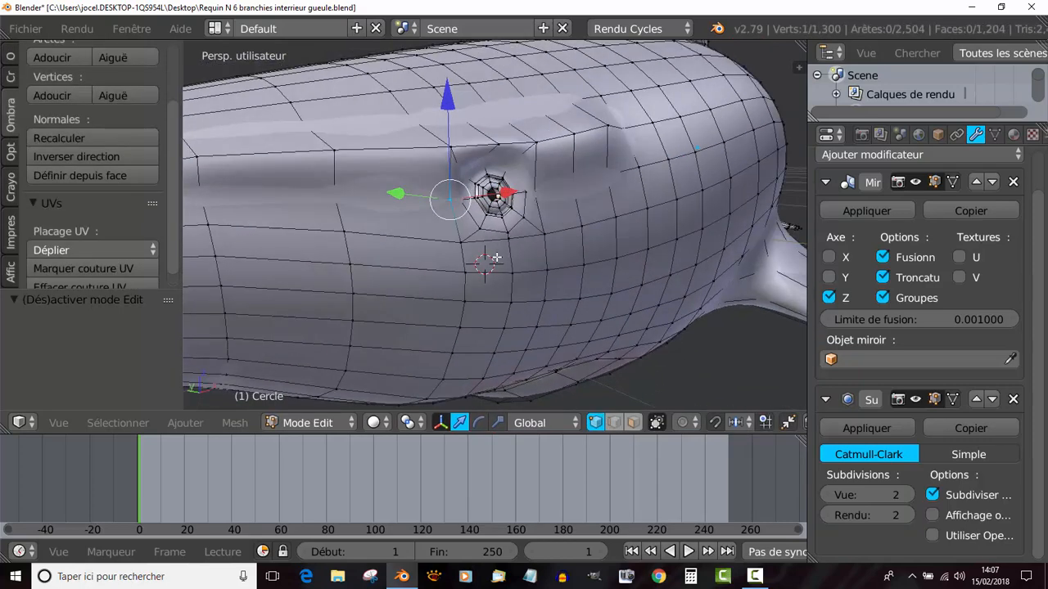
pyautogui.moveTo(496, 258); pyautogui.dragTo(514, 202, button='middle')
pyautogui.keyDown('shift'); pyautogui.rightClick(515, 201); pyautogui.keyUp('shift')
pyautogui.rightClick(517, 198)
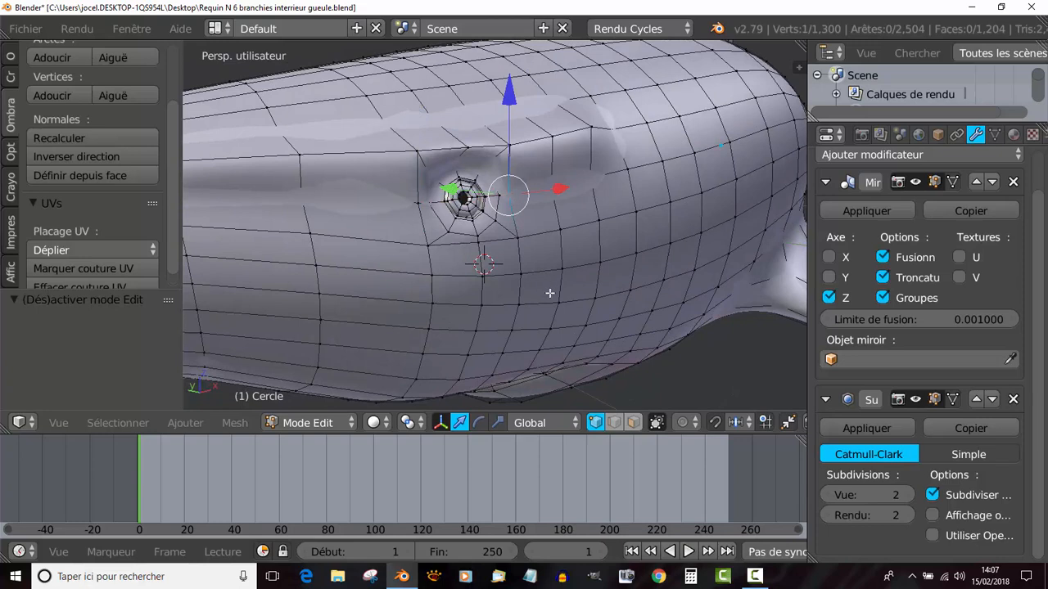
pyautogui.hotkey('shift', 'v')
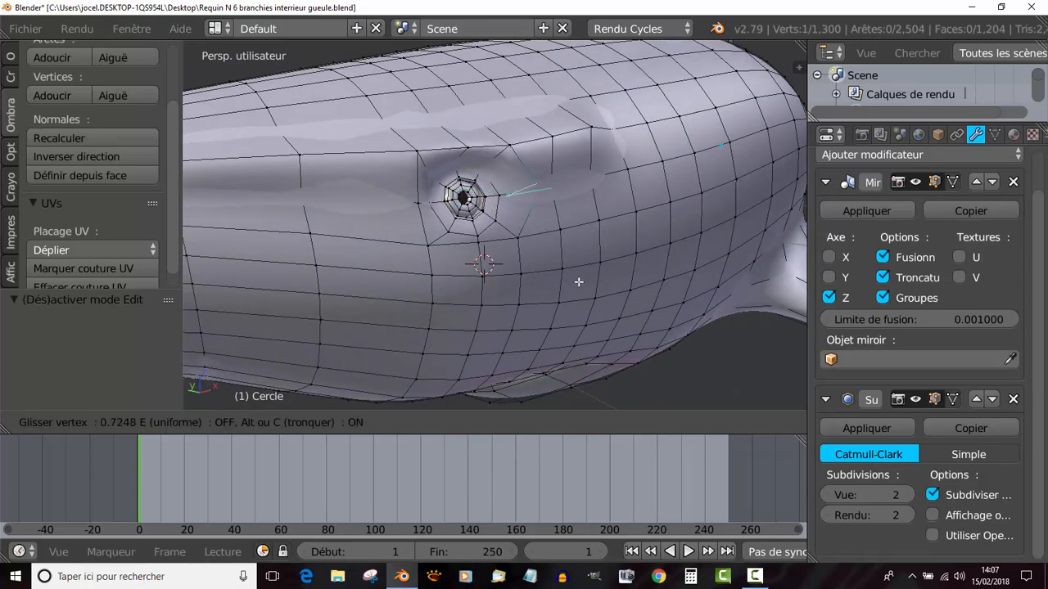
pyautogui.click(579, 282)
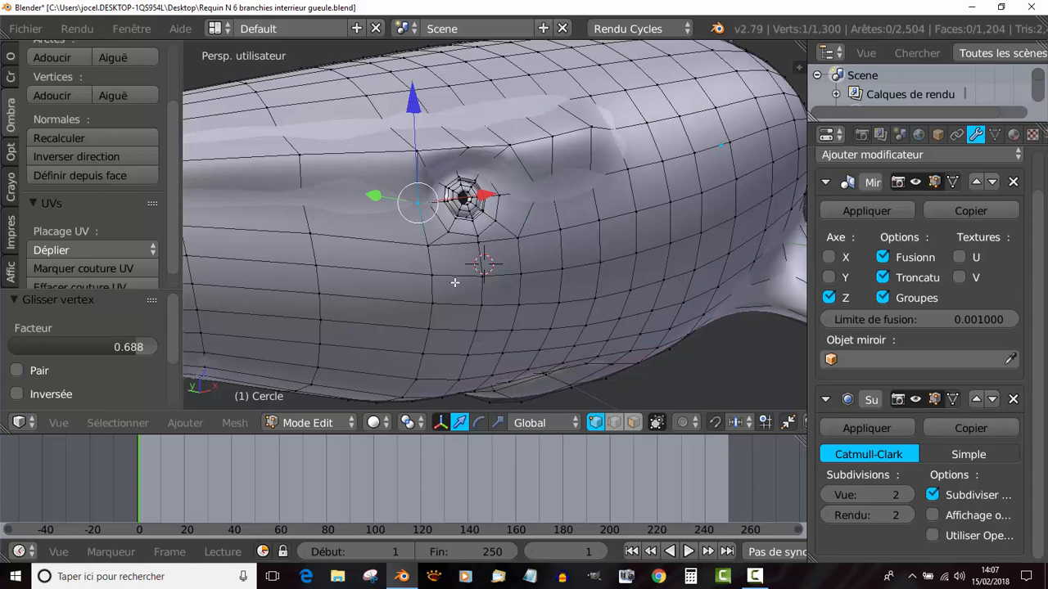
pyautogui.press('Tab')
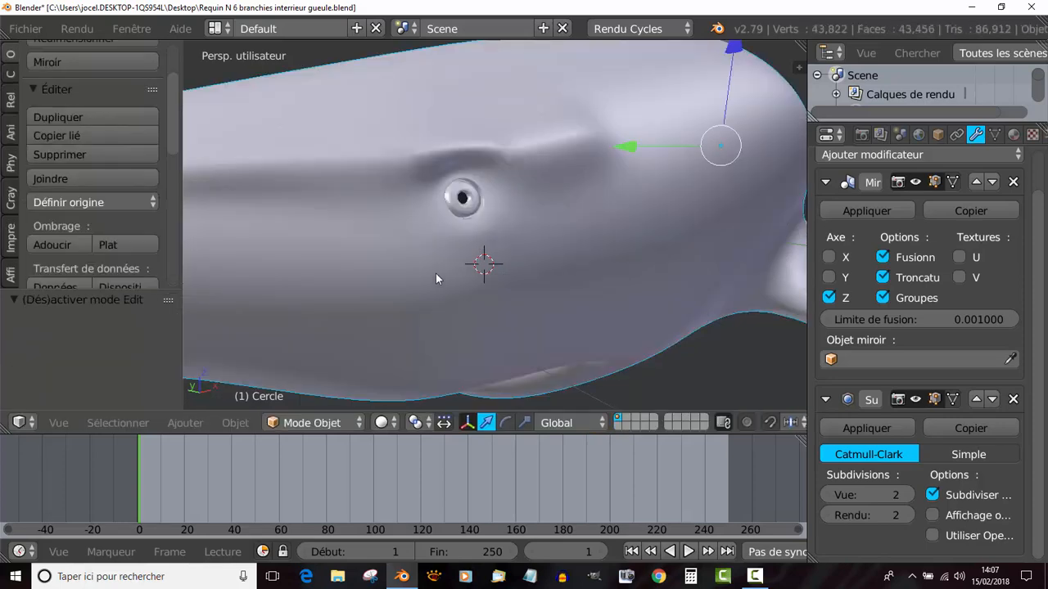
# Step: Raise the brow vertex directly above the eye along the Z axis
pyautogui.moveTo(435, 274); pyautogui.dragTo(445, 270, button='middle')
pyautogui.press('Tab')
pyautogui.scroll(3, 507, 190)
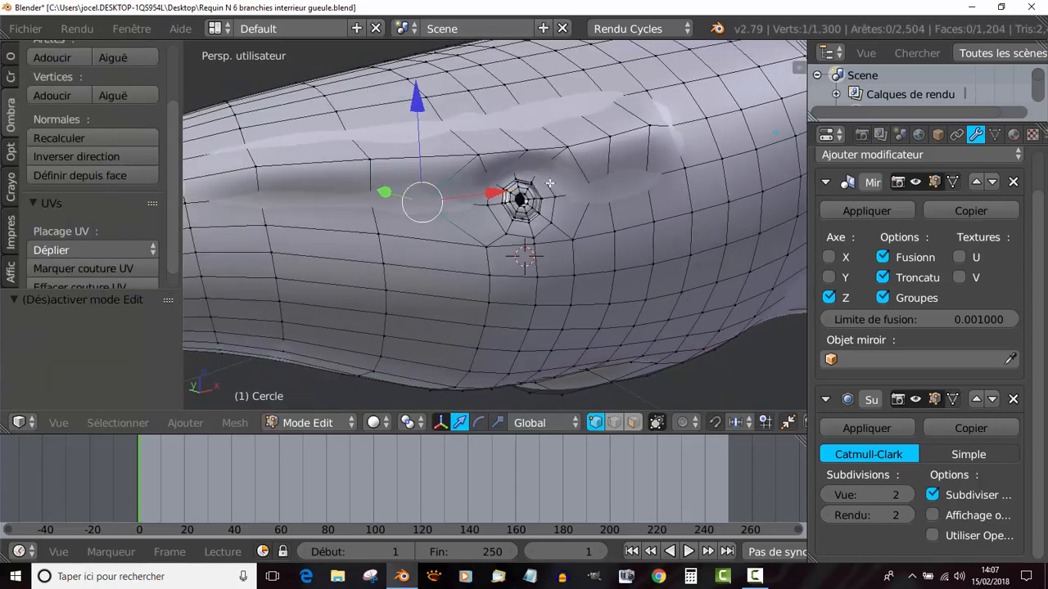
pyautogui.rightClick(522, 150)
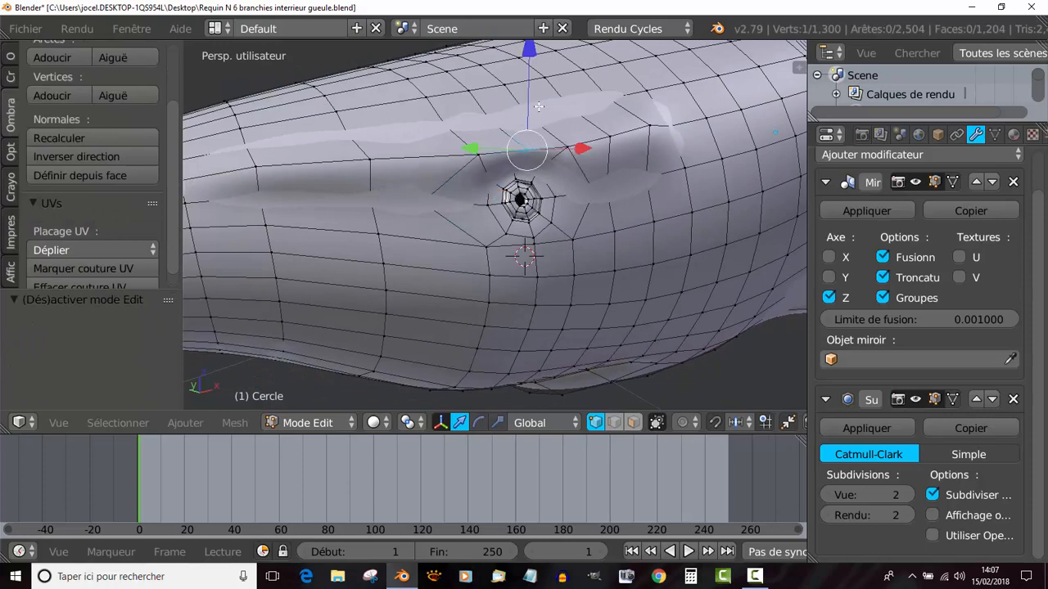
pyautogui.click(532, 54)
pyautogui.press('Tab')
pyautogui.scroll(-5, 621, 286)
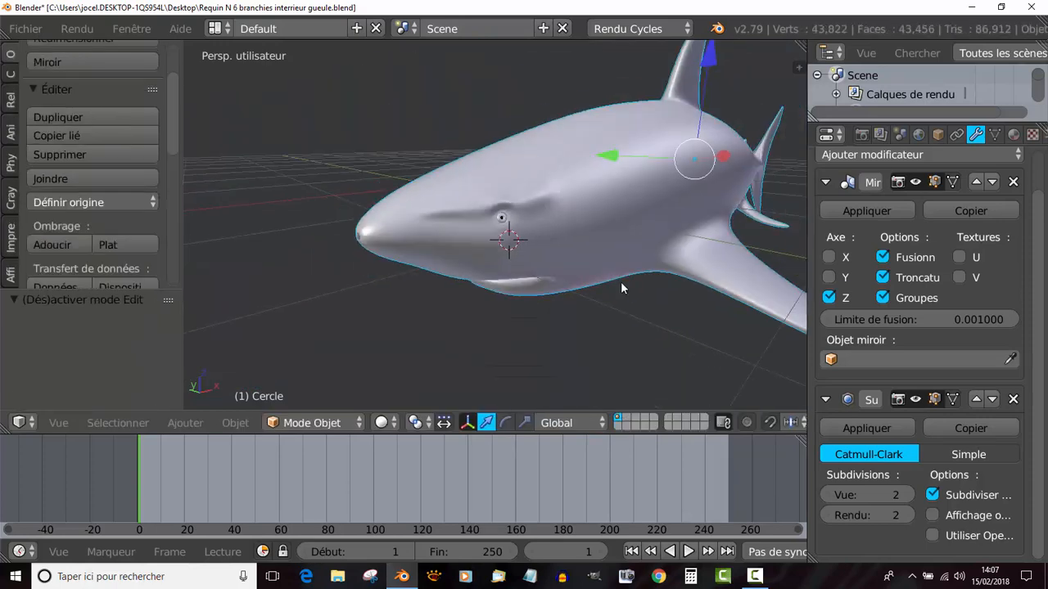
# Step: Move the vertex at the rear end of the brow ridge along the Y axis
pyautogui.moveTo(620, 281); pyautogui.dragTo(548, 305, button='middle')
pyautogui.scroll(3, 486, 305)
pyautogui.moveTo(486, 305); pyautogui.dragTo(561, 337, button='middle')
pyautogui.press('Tab')
pyautogui.scroll(4, 570, 328)
pyautogui.rightClick(665, 278)
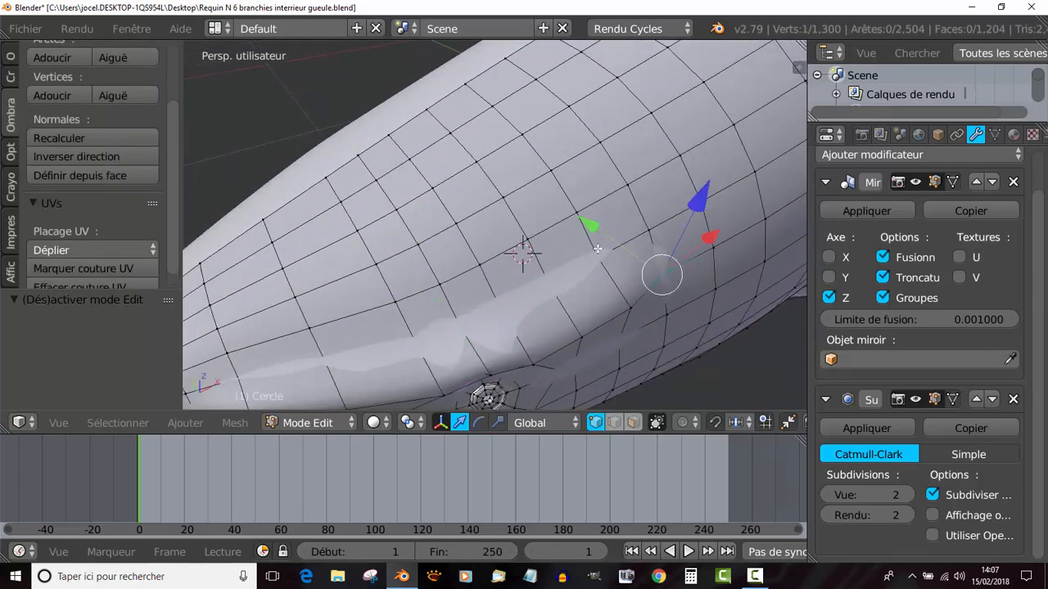
pyautogui.press('g')
pyautogui.press('y')
pyautogui.click(604, 231)
pyautogui.press('Tab')
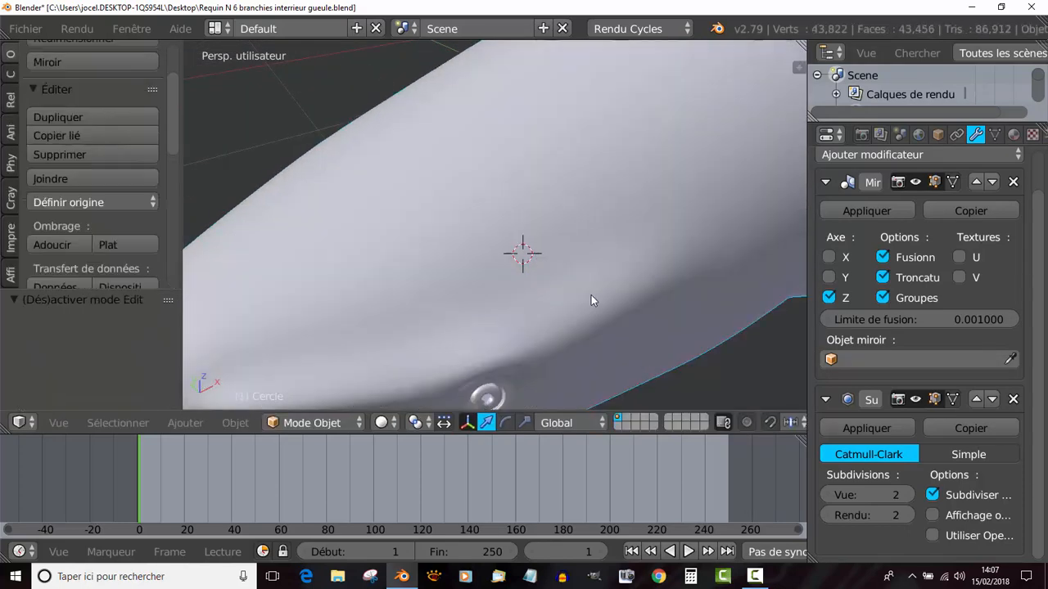
# Step: Hide the shark body object to expose the separate mouth interior mesh
pyautogui.scroll(-5, 592, 297)
pyautogui.moveTo(577, 319); pyautogui.dragTo(477, 288, button='middle')
pyautogui.scroll(4, 509, 313)
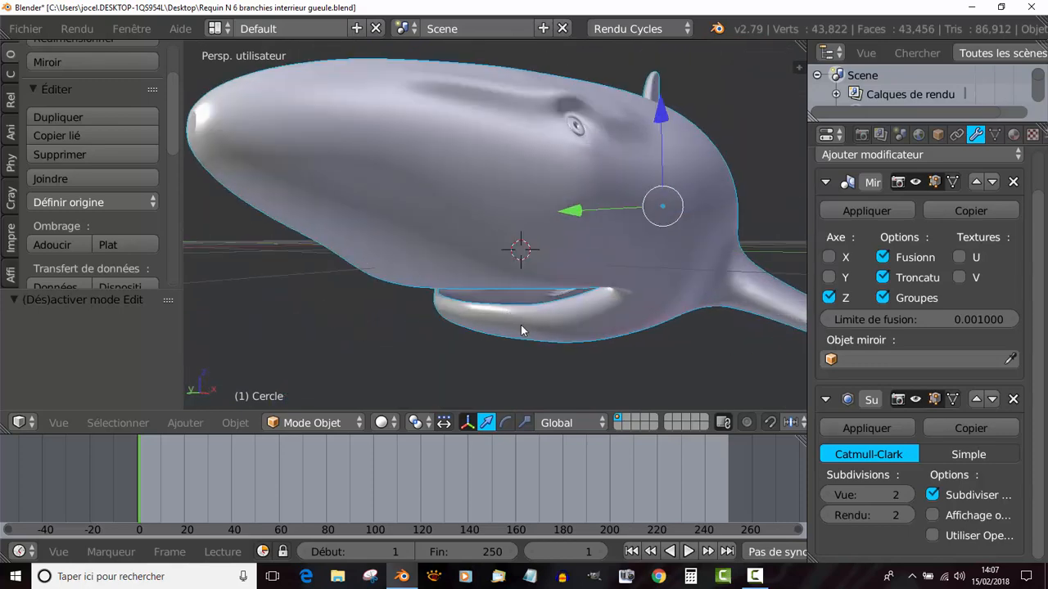
pyautogui.moveTo(521, 325); pyautogui.dragTo(534, 345, button='middle')
pyautogui.rightClick(563, 283)
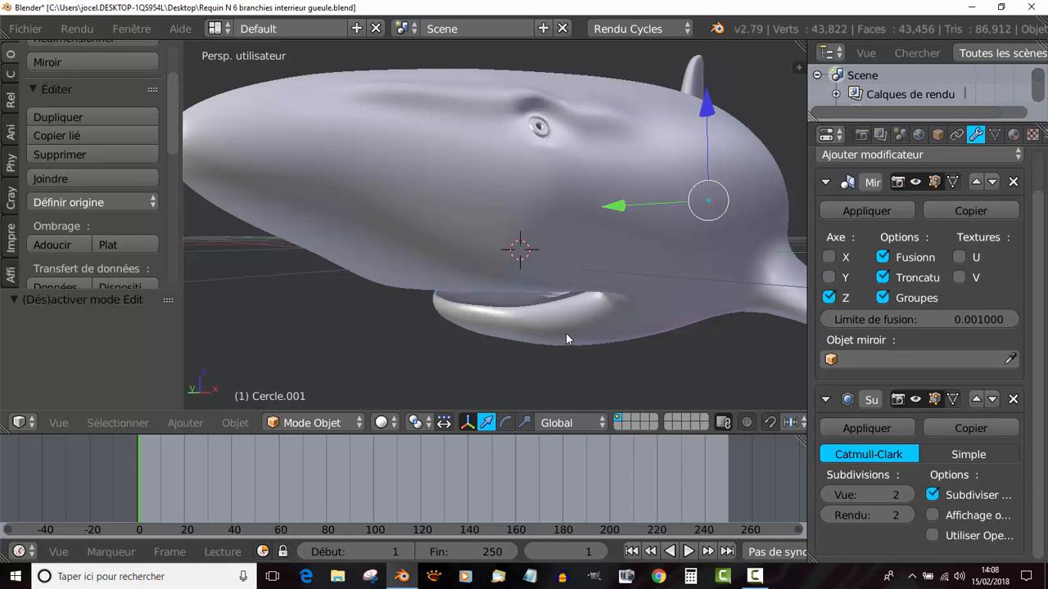
pyautogui.moveTo(566, 338); pyautogui.dragTo(565, 336, button='middle')
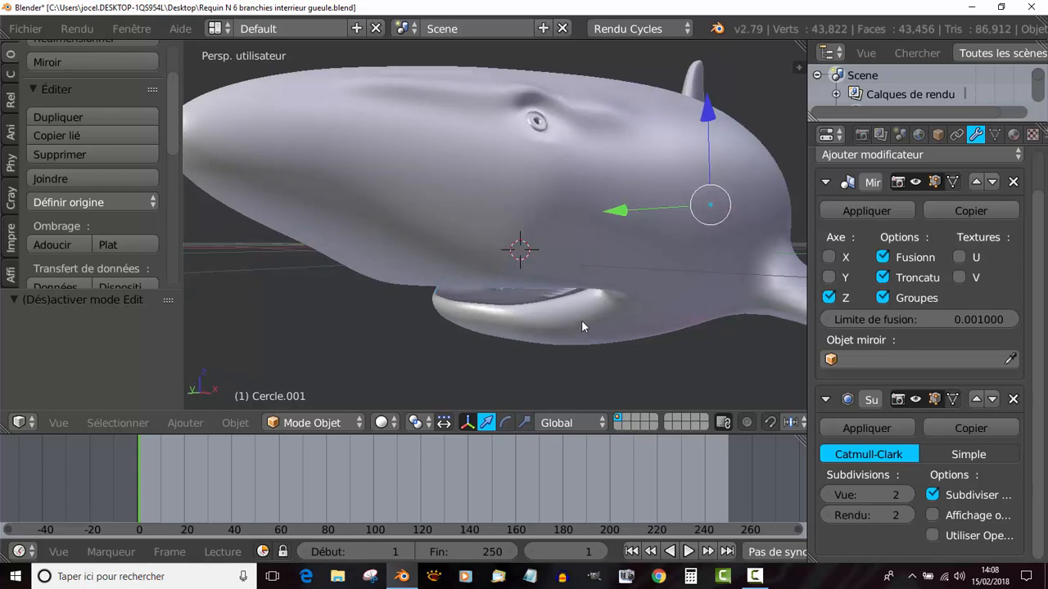
pyautogui.rightClick(581, 320)
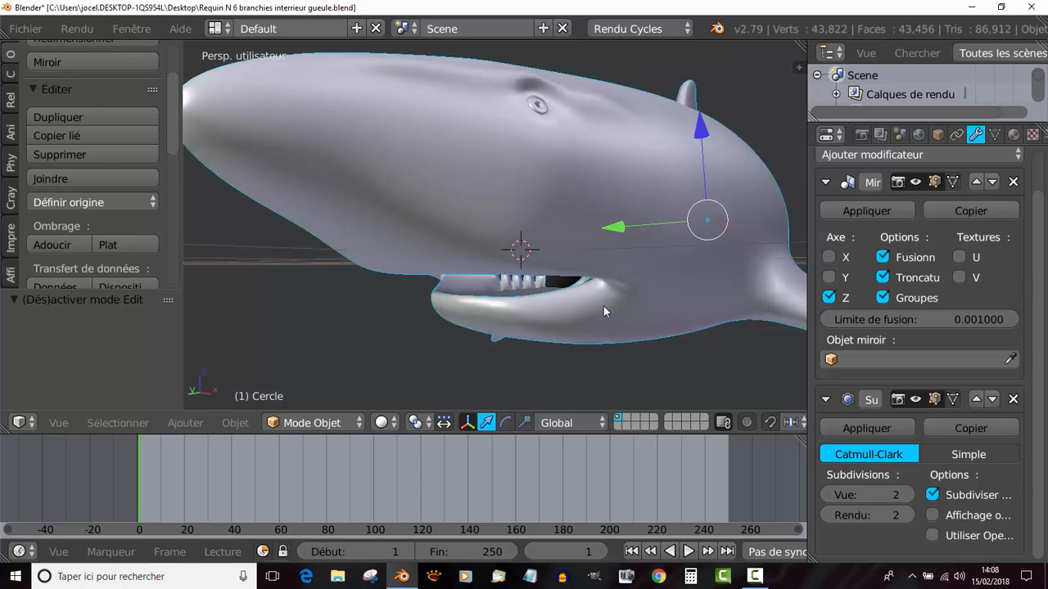
pyautogui.press('h')
pyautogui.moveTo(574, 334); pyautogui.dragTo(546, 311, button='middle')
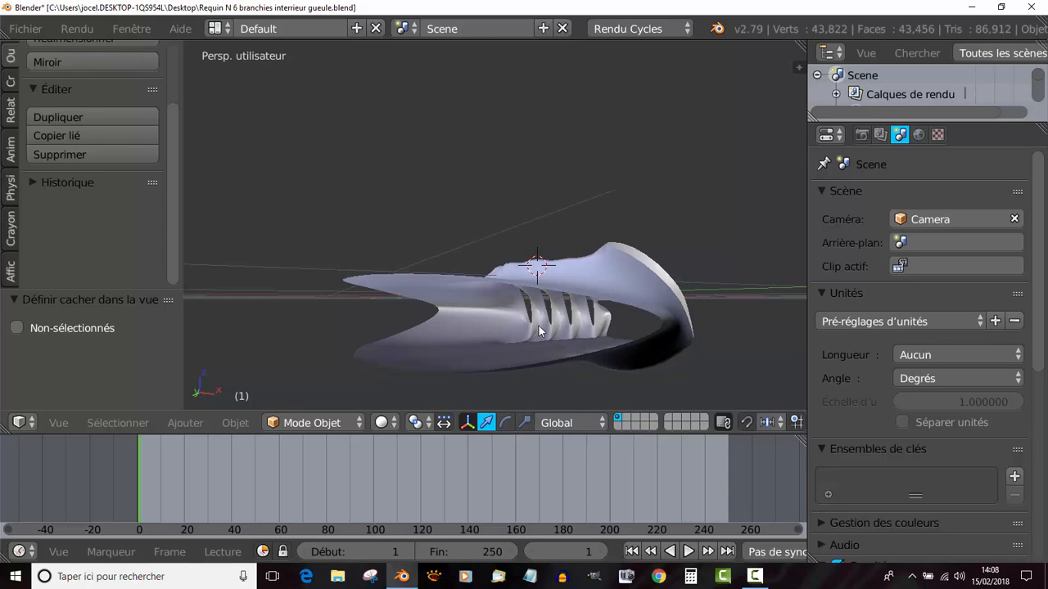
# Step: Examine the mouth interior's gill folds in Edit mode from several sides
pyautogui.rightClick(576, 314)
pyautogui.press('Tab')
pyautogui.moveTo(586, 295); pyautogui.dragTo(467, 343, button='middle')
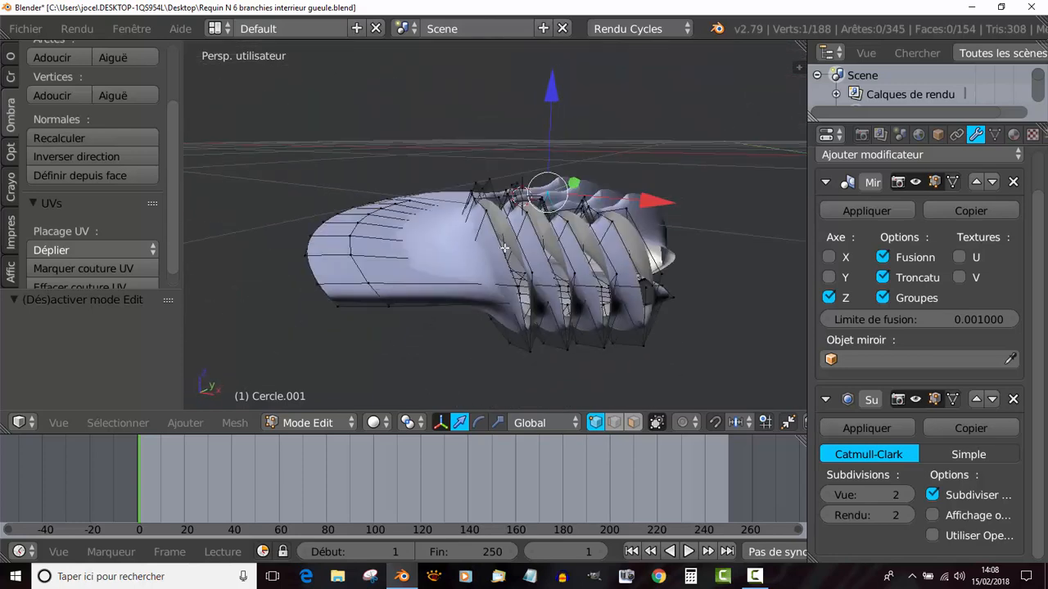
pyautogui.moveTo(576, 257); pyautogui.dragTo(606, 317, button='middle')
# Step: Put the shark in Requin N 5 du tuto.blend in Edit mode and select the edge loop around the eye opening
pyautogui.press('Tab')
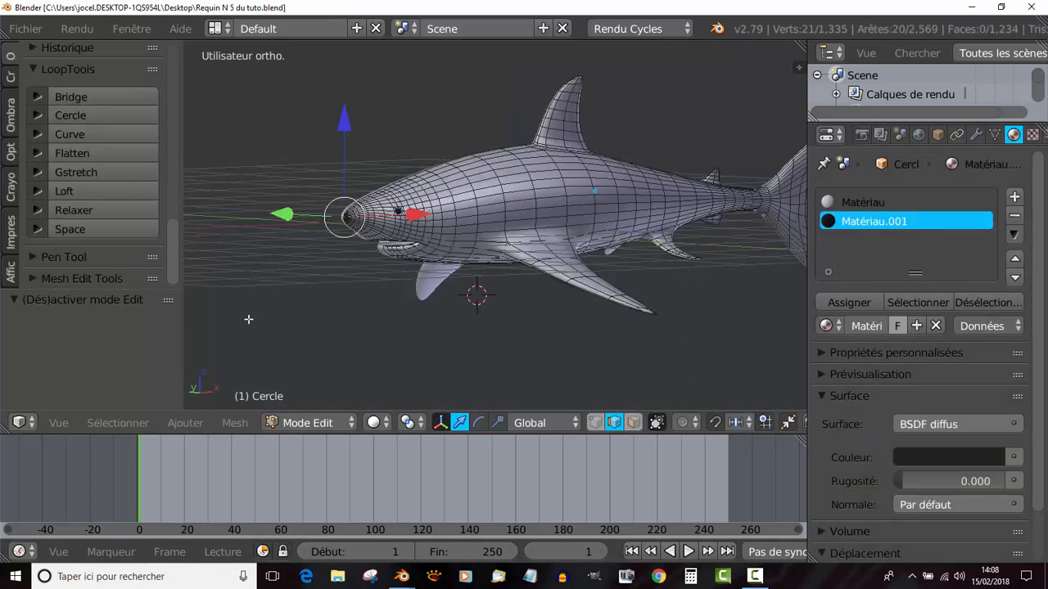
pyautogui.scroll(5, 587, 322)
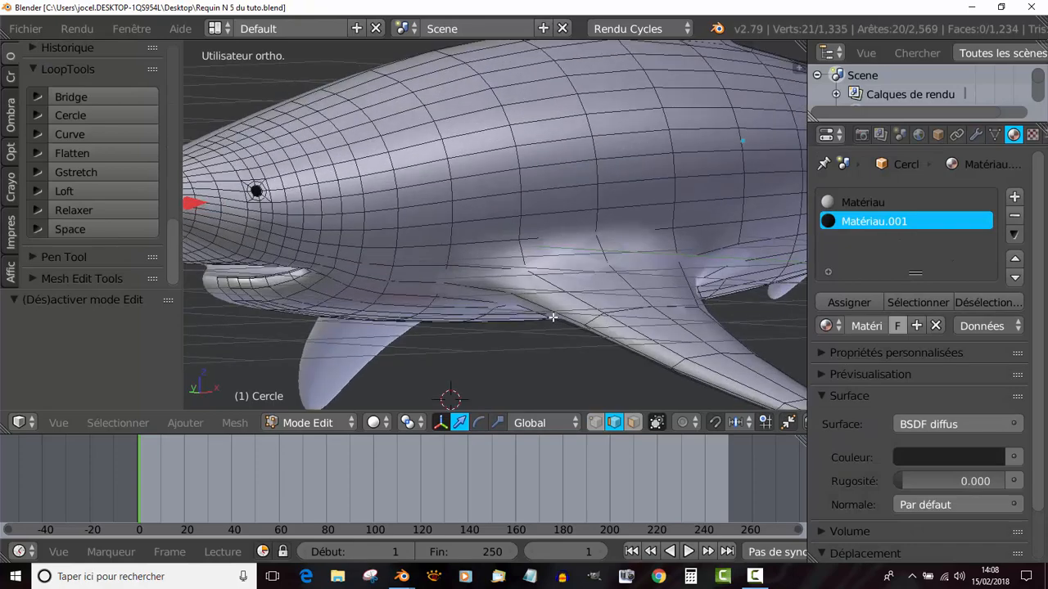
pyautogui.scroll(-3, 534, 281)
pyautogui.moveTo(534, 282); pyautogui.dragTo(690, 286, button='middle')
pyautogui.scroll(7, 557, 285)
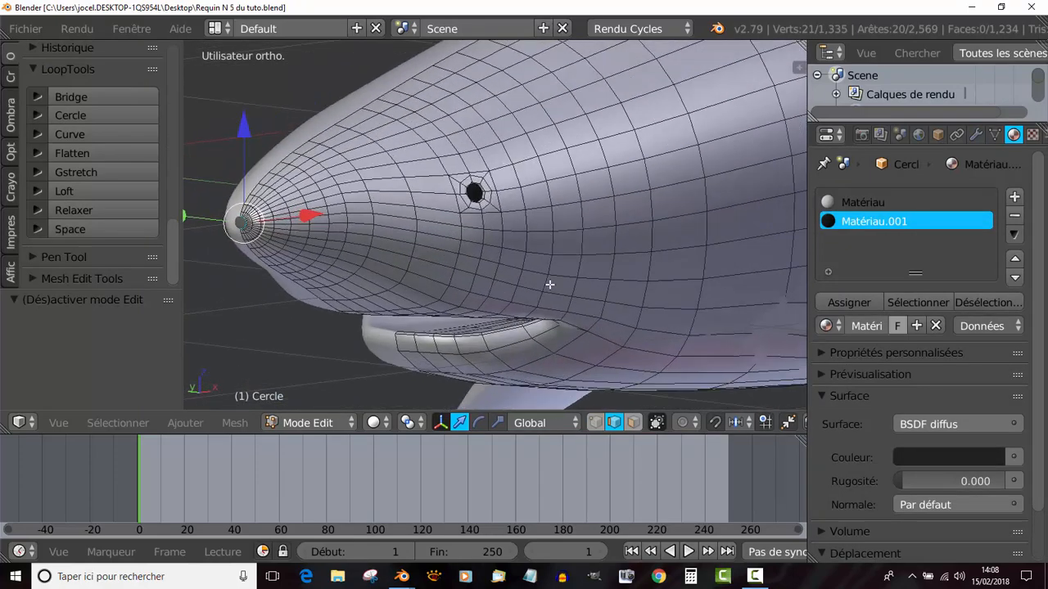
pyautogui.scroll(-5, 523, 262)
pyautogui.scroll(6, 557, 270)
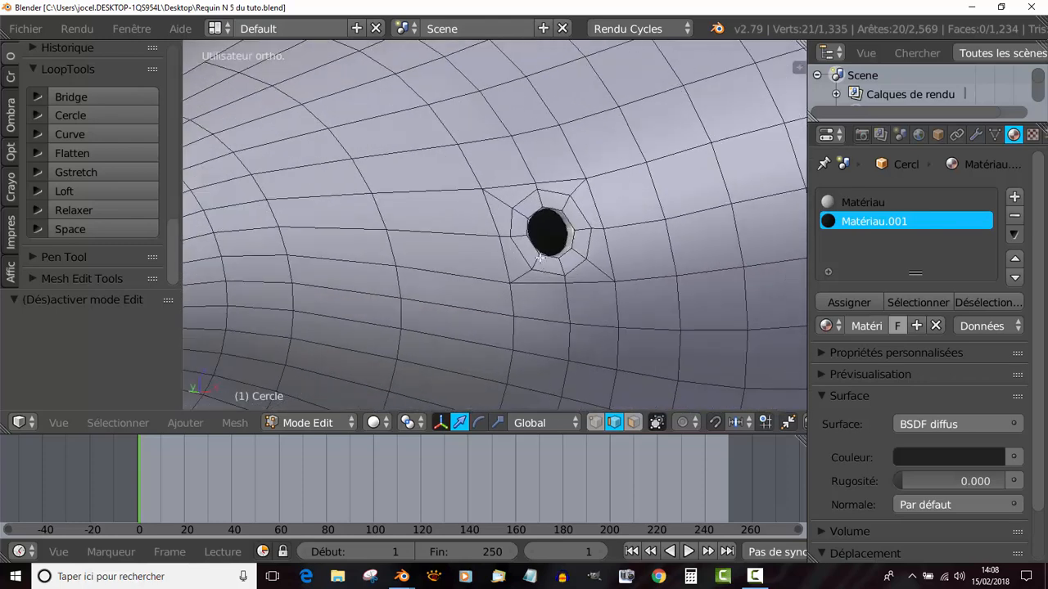
pyautogui.keyDown('alt'); pyautogui.rightClick(568, 235); pyautogui.keyUp('alt')
pyautogui.moveTo(551, 260); pyautogui.dragTo(528, 268, button='middle')
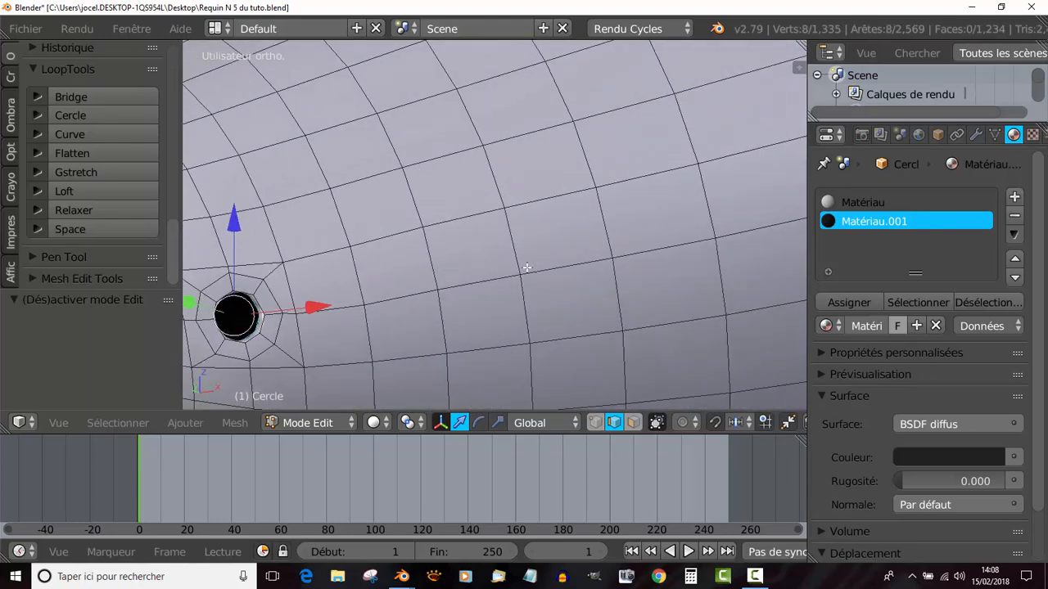
# Step: Extrude the eye opening's edge loop and scale the new ring inward to 0.740
pyautogui.scroll(-6, 465, 298)
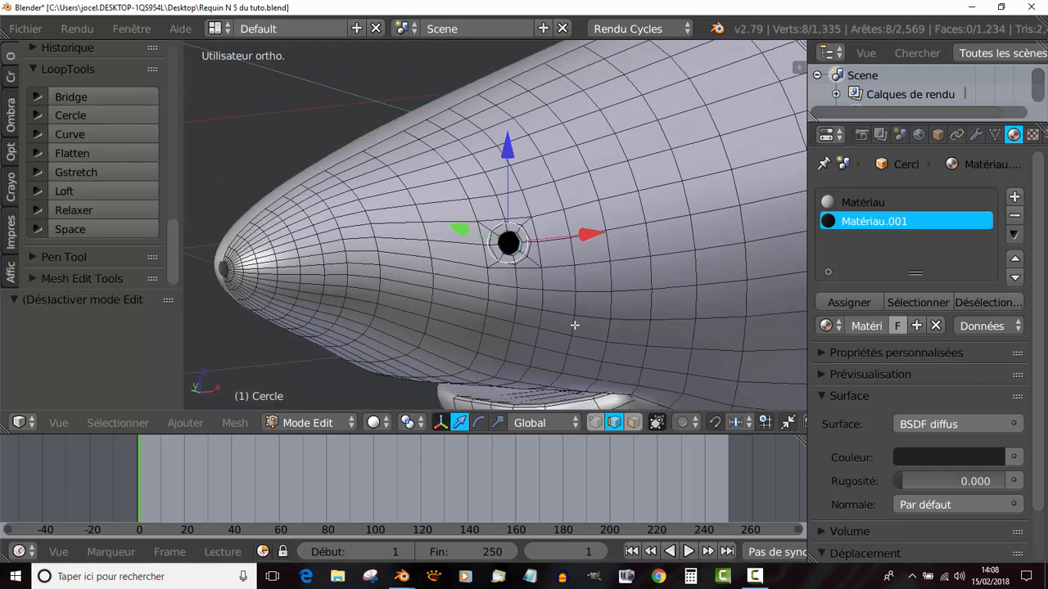
pyautogui.scroll(8, 576, 327)
pyautogui.scroll(-4, 526, 324)
pyautogui.keyDown('shift'); pyautogui.moveTo(527, 324); pyautogui.dragTo(608, 305, button='middle'); pyautogui.keyUp('shift')
pyautogui.scroll(5, 537, 280)
pyautogui.moveTo(668, 325); pyautogui.dragTo(611, 334, button='middle')
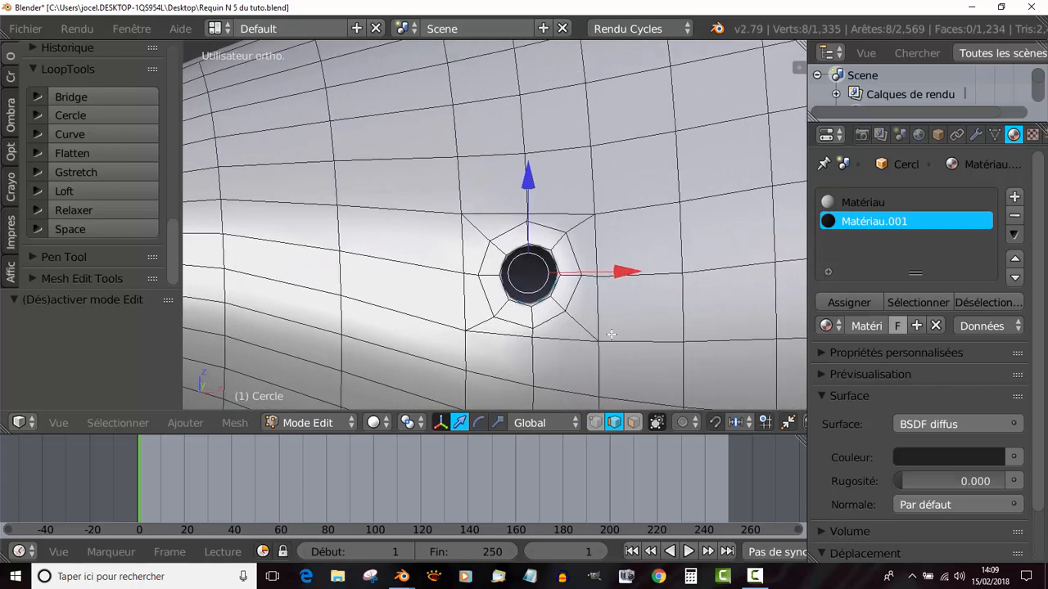
pyautogui.press('e')
pyautogui.press('s')
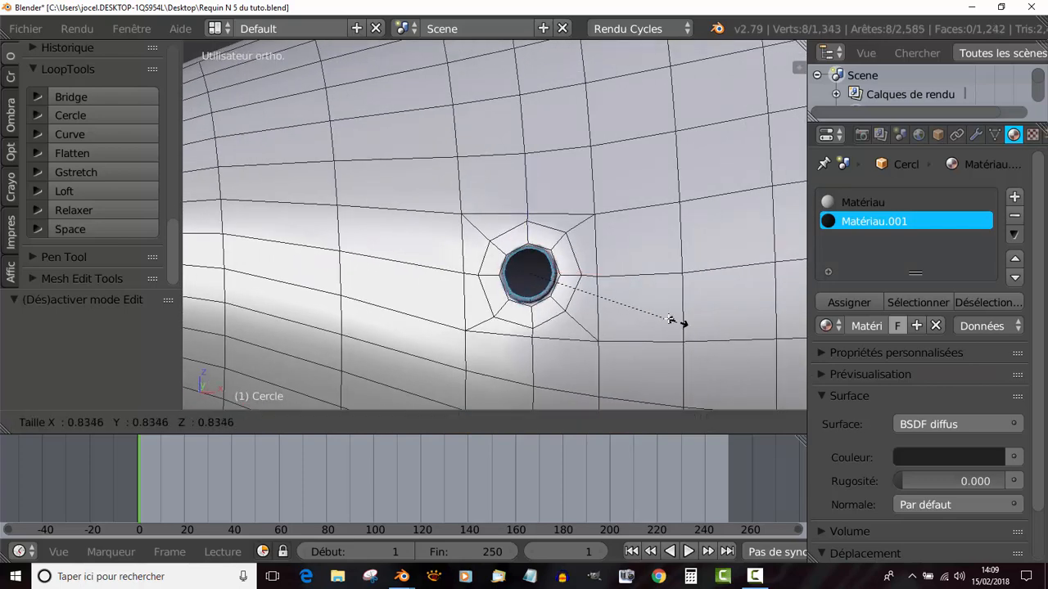
pyautogui.click(662, 319)
# Step: Move the new inner eye ring by -0.003 along the Y axis
pyautogui.moveTo(662, 319); pyautogui.dragTo(720, 304, button='middle')
pyautogui.scroll(-6, 450, 312)
pyautogui.scroll(4, 575, 306)
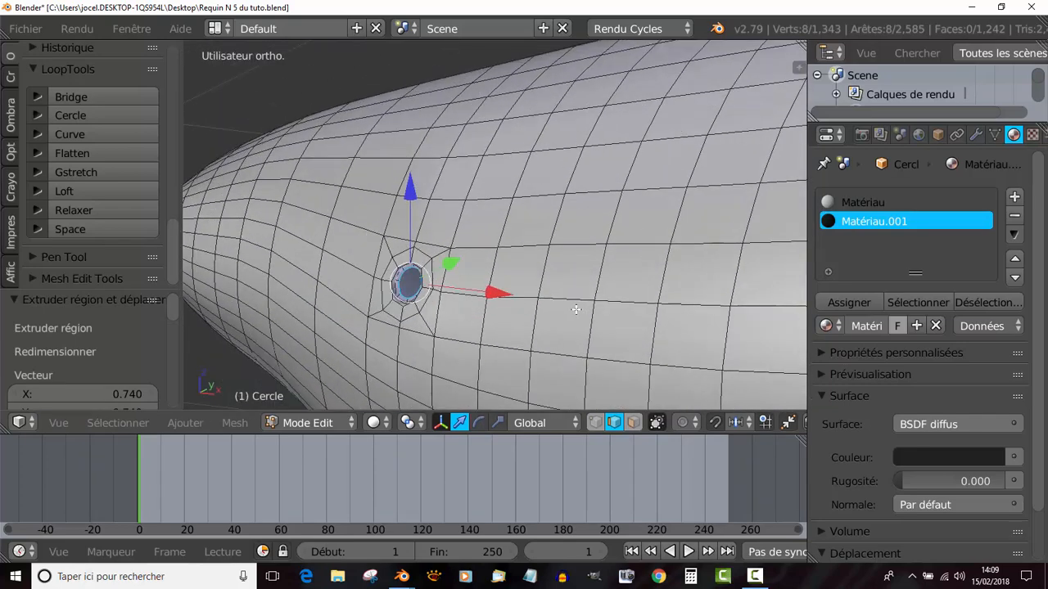
pyautogui.scroll(2, 452, 313)
pyautogui.moveTo(452, 314); pyautogui.dragTo(458, 314, button='middle')
pyautogui.press('e')
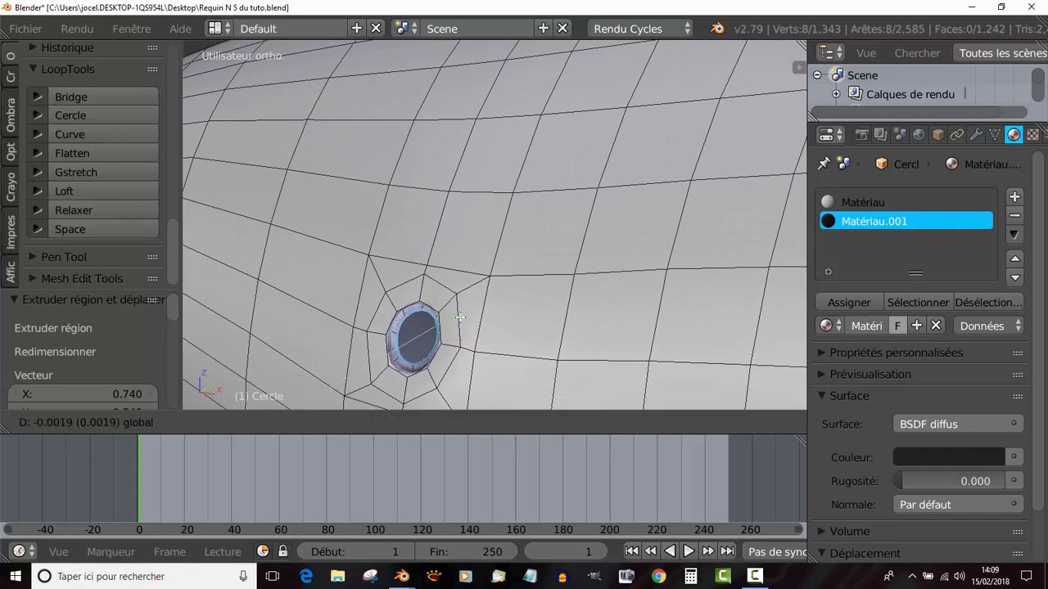
pyautogui.click(460, 318)
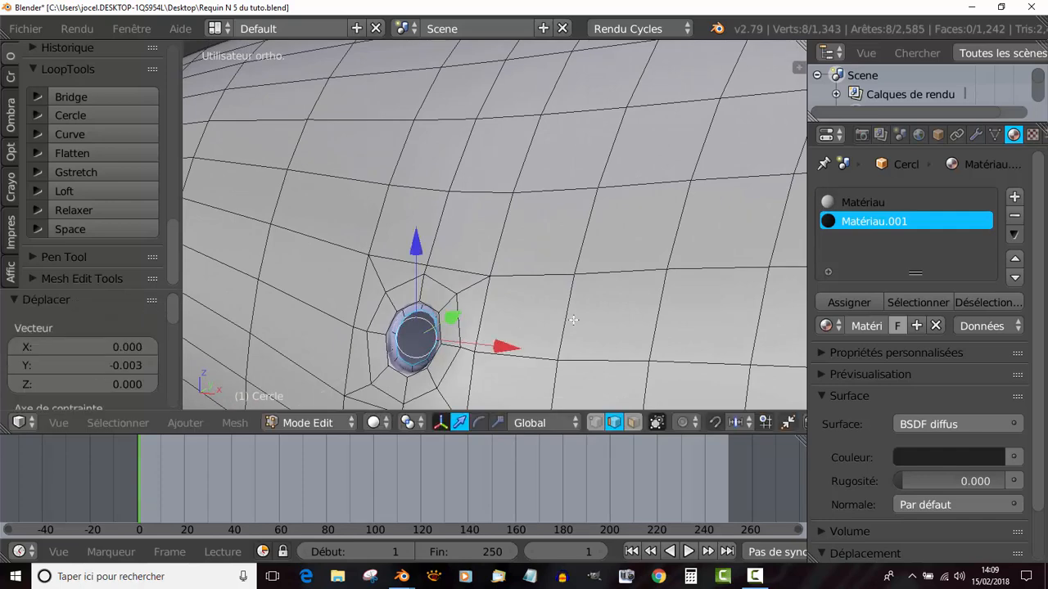
# Step: Extrude the inner eye ring again and scale the new ring inward to about 0.424 to form the pupil opening
pyautogui.scroll(-6, 573, 319)
pyautogui.keyDown('shift'); pyautogui.moveTo(689, 308); pyautogui.dragTo(454, 324, button='middle'); pyautogui.keyUp('shift')
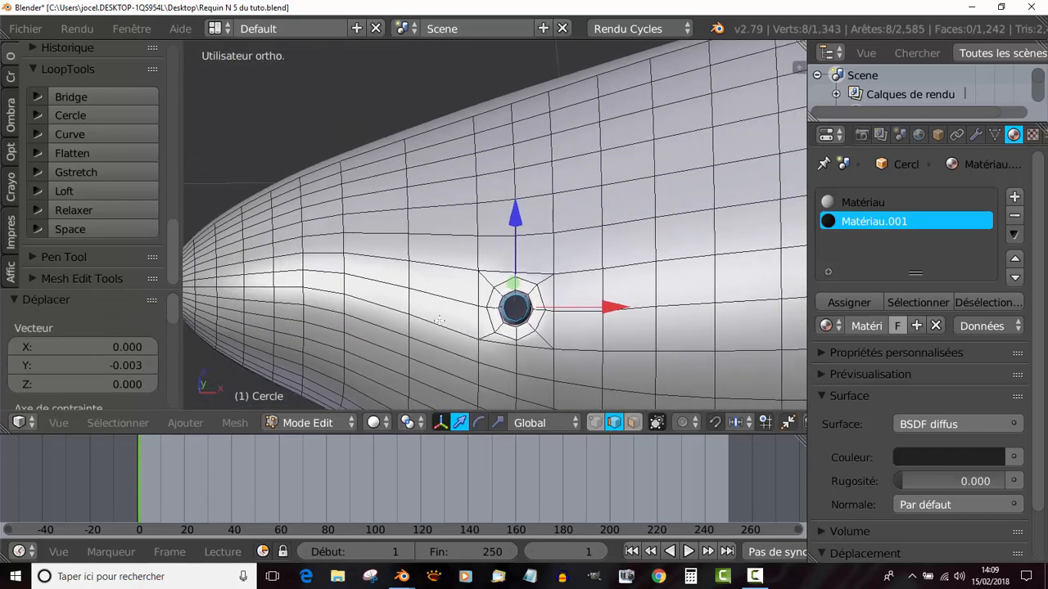
pyautogui.moveTo(536, 329); pyautogui.dragTo(613, 326, button='middle')
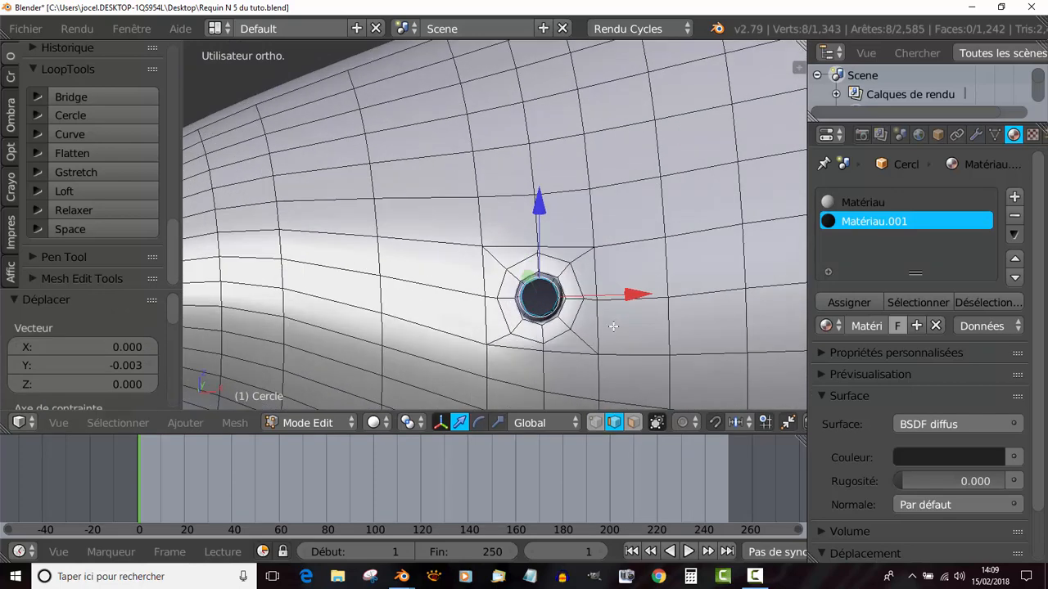
pyautogui.press('e')
pyautogui.press('s')
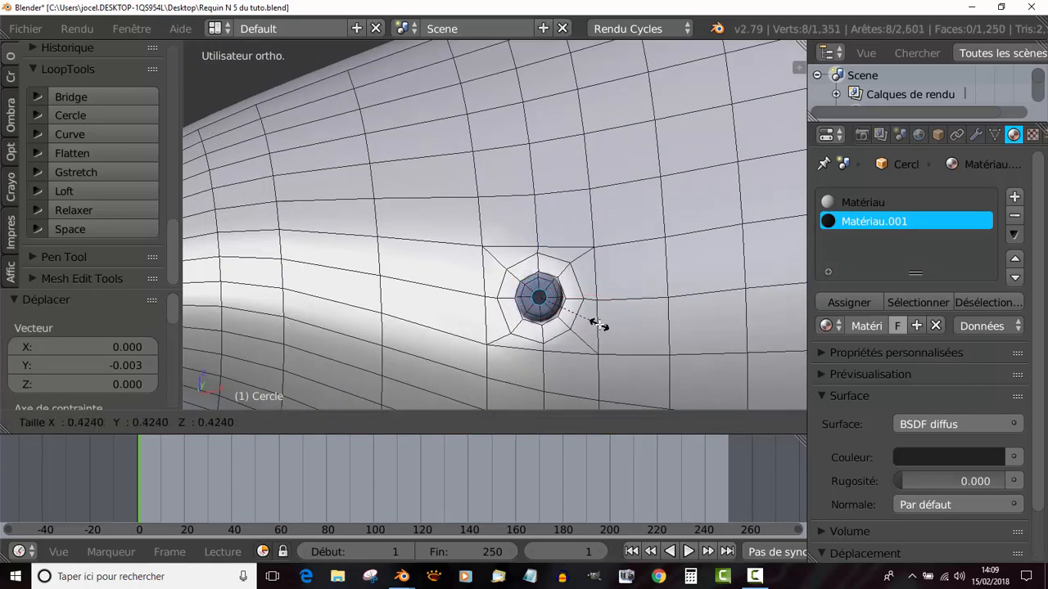
pyautogui.click(599, 325)
pyautogui.press('Tab')
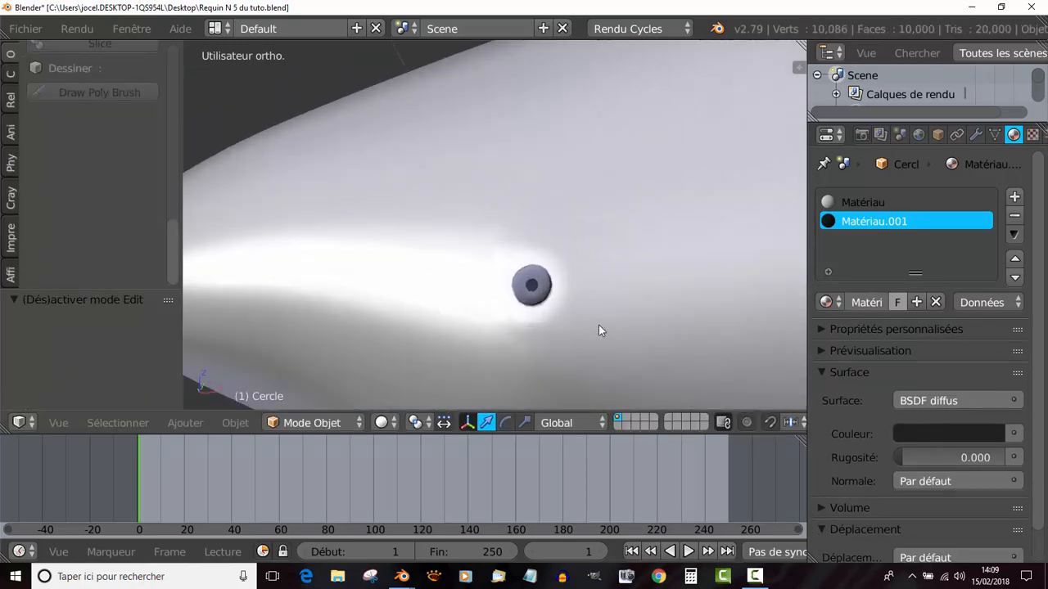
pyautogui.press('Tab')
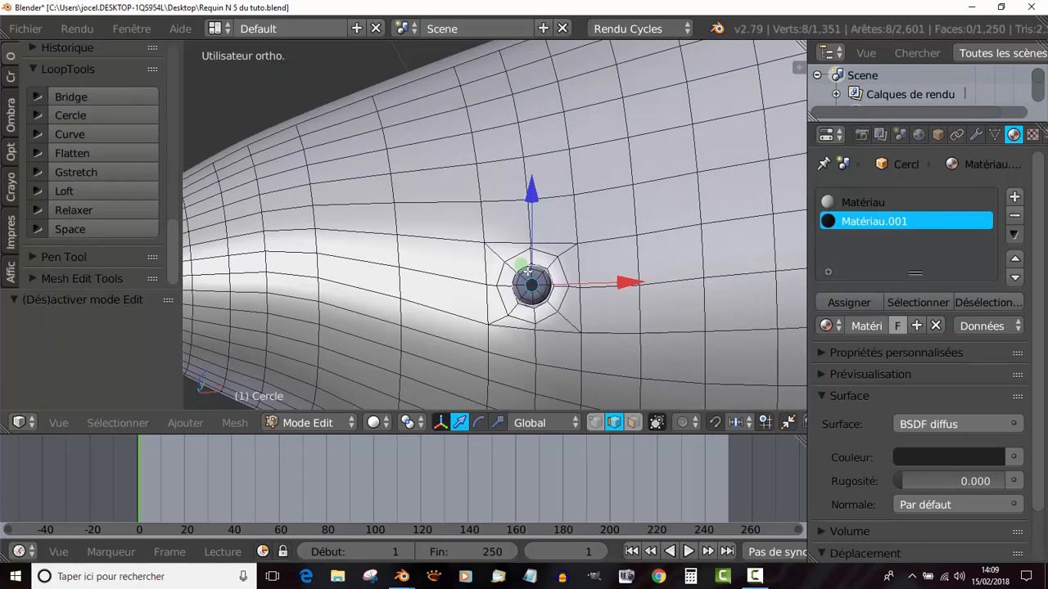
# Step: Recalculate the normals of the whole shark mesh and return to Object mode
pyautogui.scroll(3, 573, 194)
pyautogui.keyDown('shift'); pyautogui.moveTo(542, 318); pyautogui.dragTo(499, 246, button='middle'); pyautogui.keyUp('shift')
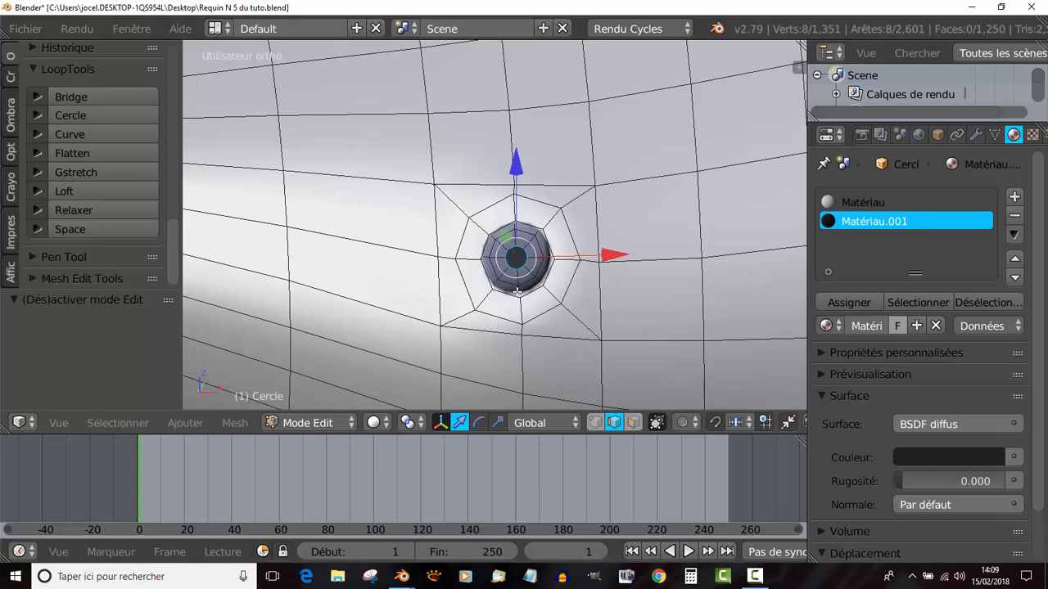
pyautogui.press('a')
pyautogui.click(11, 117)
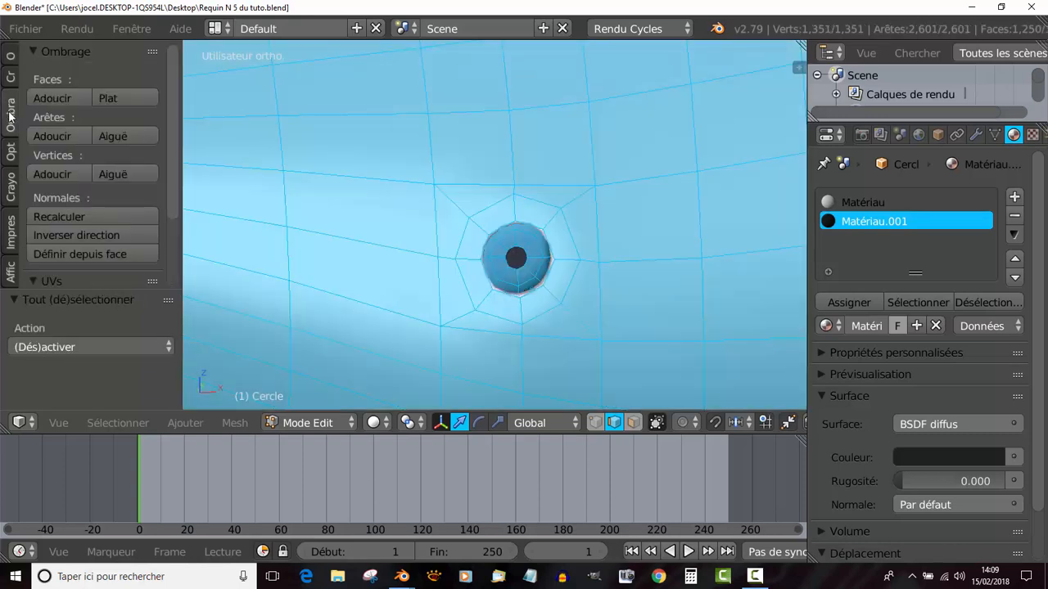
pyautogui.click(66, 215)
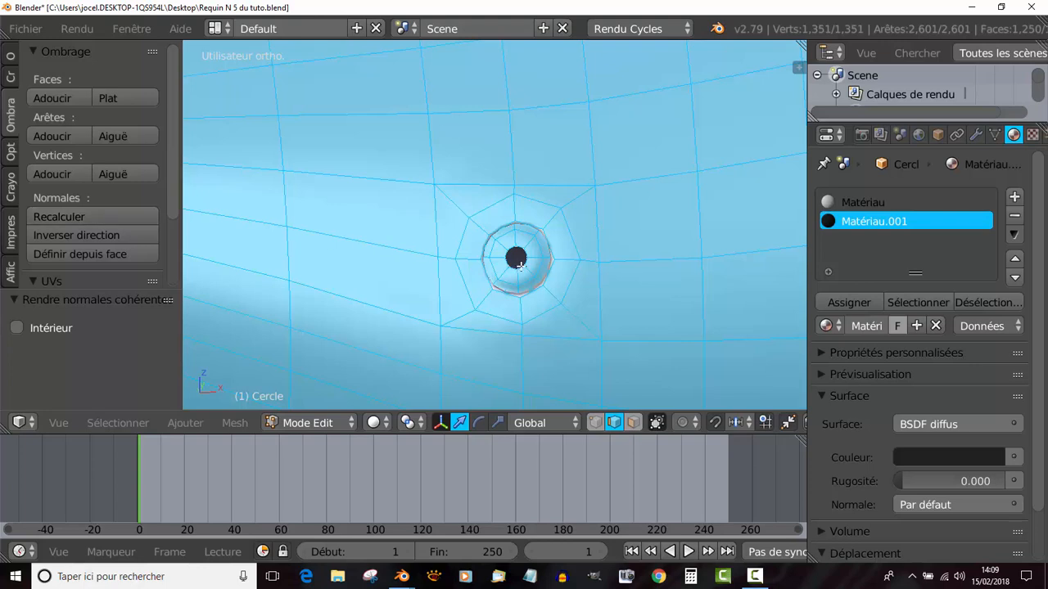
pyautogui.press('Tab')
# Step: Examine the shark's head and the new eye in Object mode from the side, the front and close up
pyautogui.scroll(-5, 521, 274)
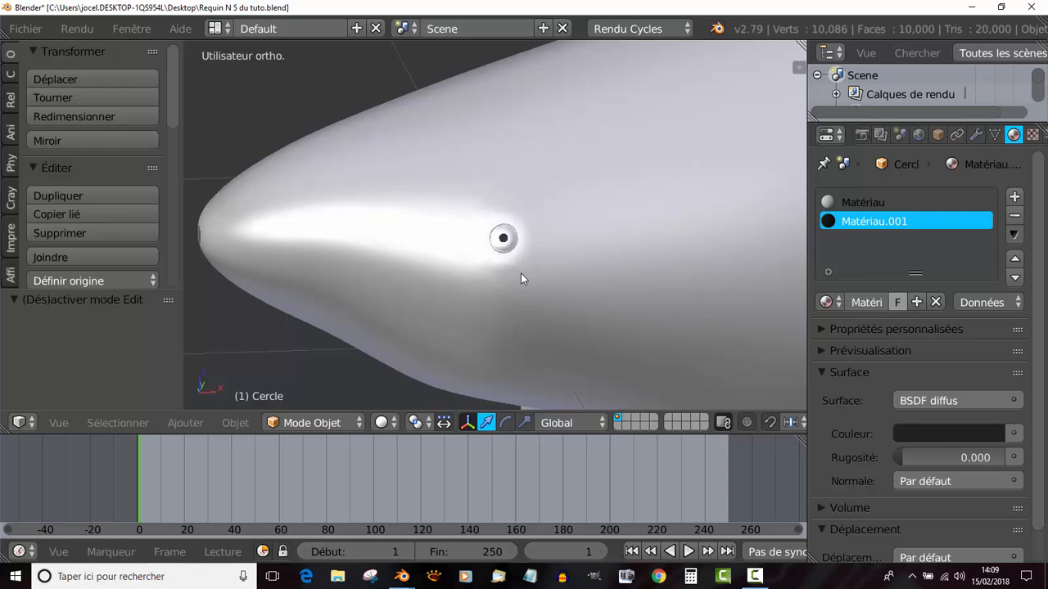
pyautogui.scroll(-4, 521, 273)
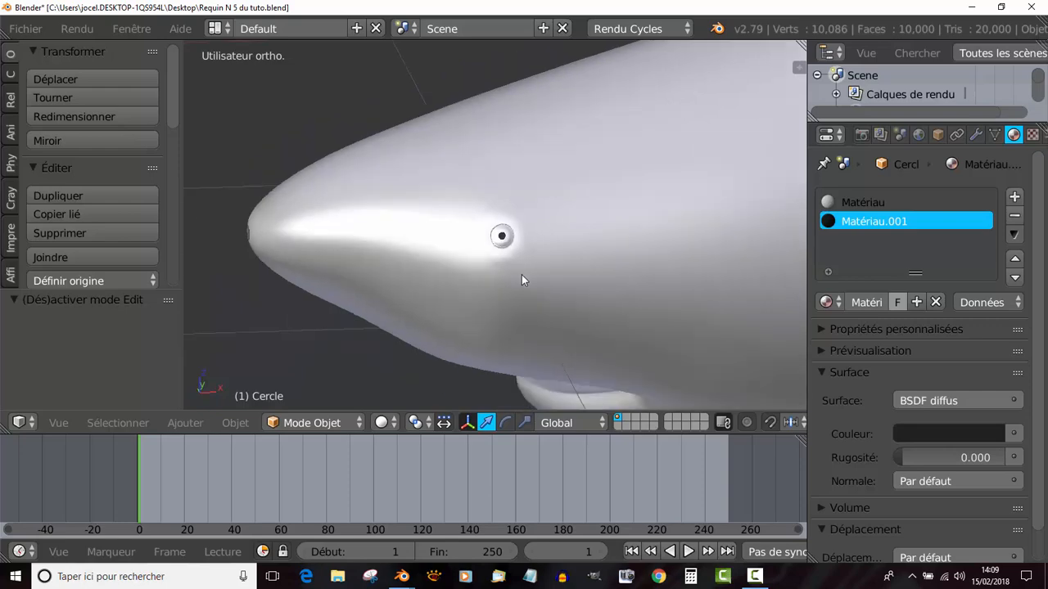
pyautogui.moveTo(501, 281); pyautogui.dragTo(627, 263, button='middle')
pyautogui.scroll(2, 565, 297)
pyautogui.moveTo(565, 296)
pyautogui.mouseDown(button='middle')
pyautogui.moveTo(511, 294)
pyautogui.moveTo(551, 298)
pyautogui.mouseUp(button='middle')
pyautogui.scroll(1, 551, 299)
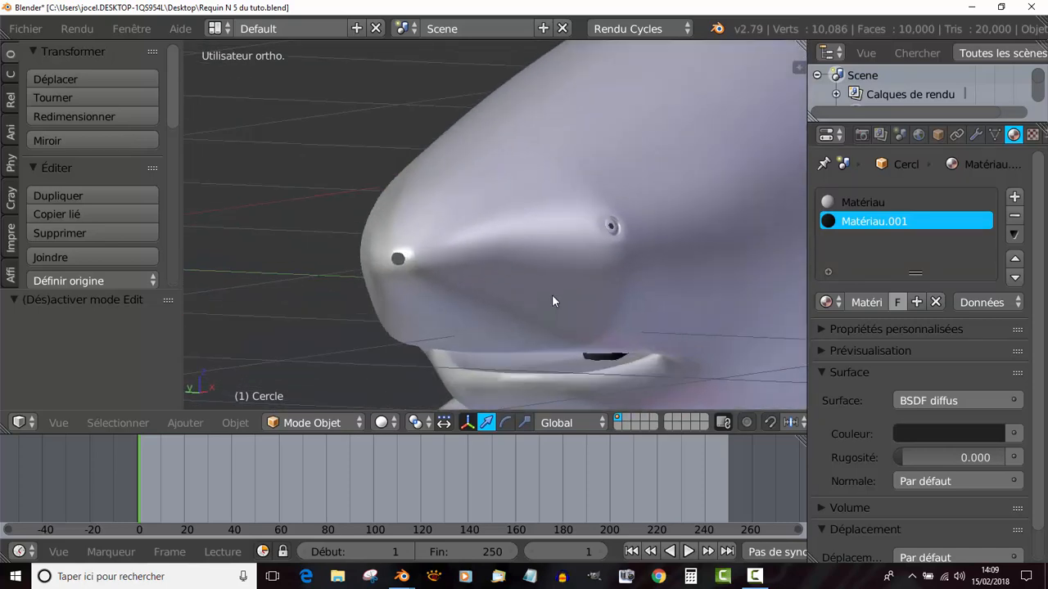
pyautogui.scroll(-1, 560, 301)
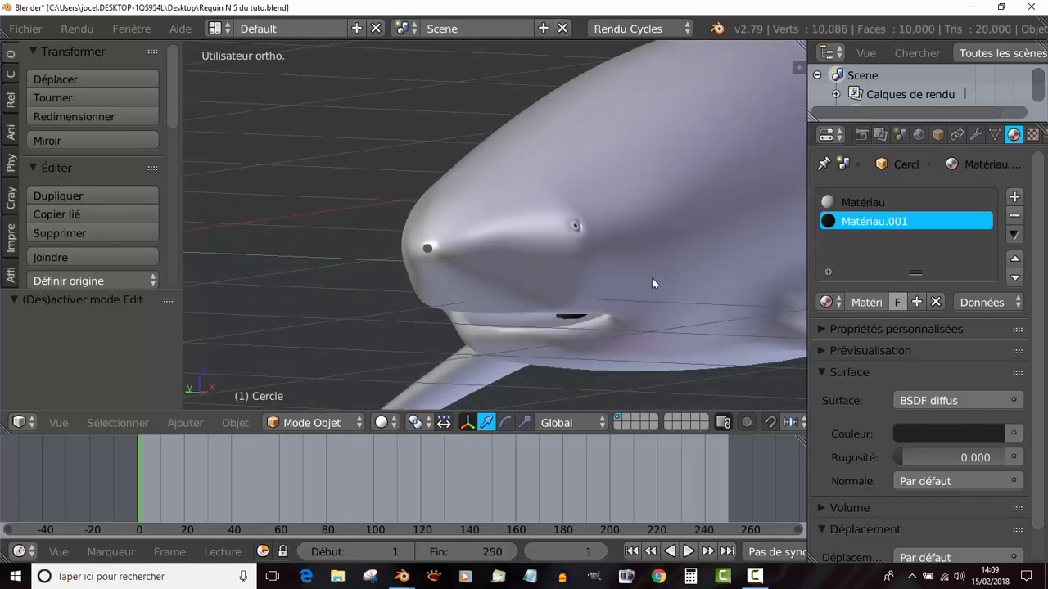
pyautogui.moveTo(652, 283); pyautogui.dragTo(578, 201, button='middle')
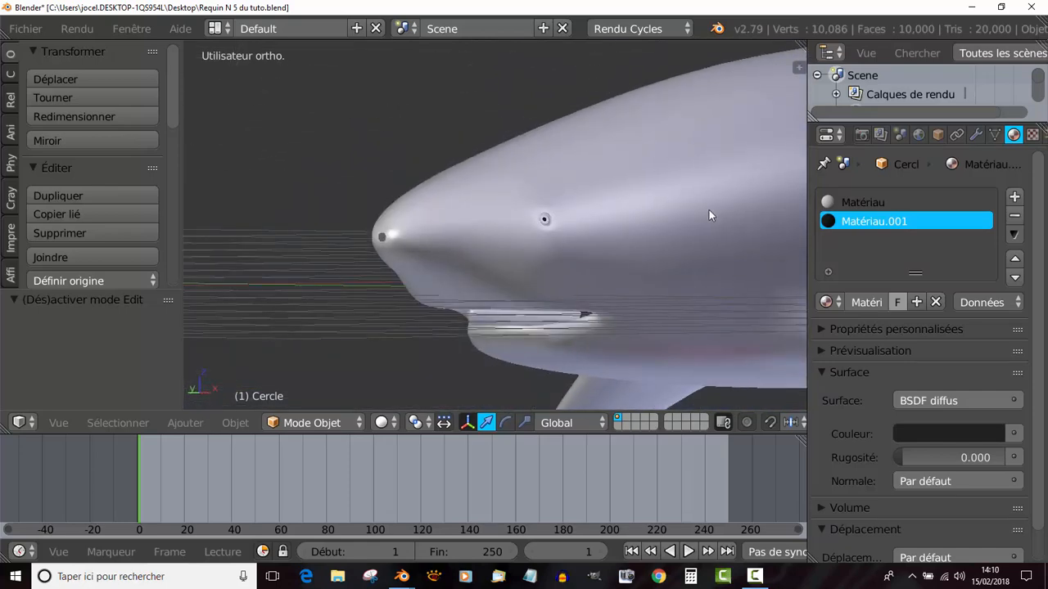
pyautogui.moveTo(732, 257); pyautogui.dragTo(579, 265, button='middle')
pyautogui.scroll(10, 609, 305)
pyautogui.scroll(-6, 613, 303)
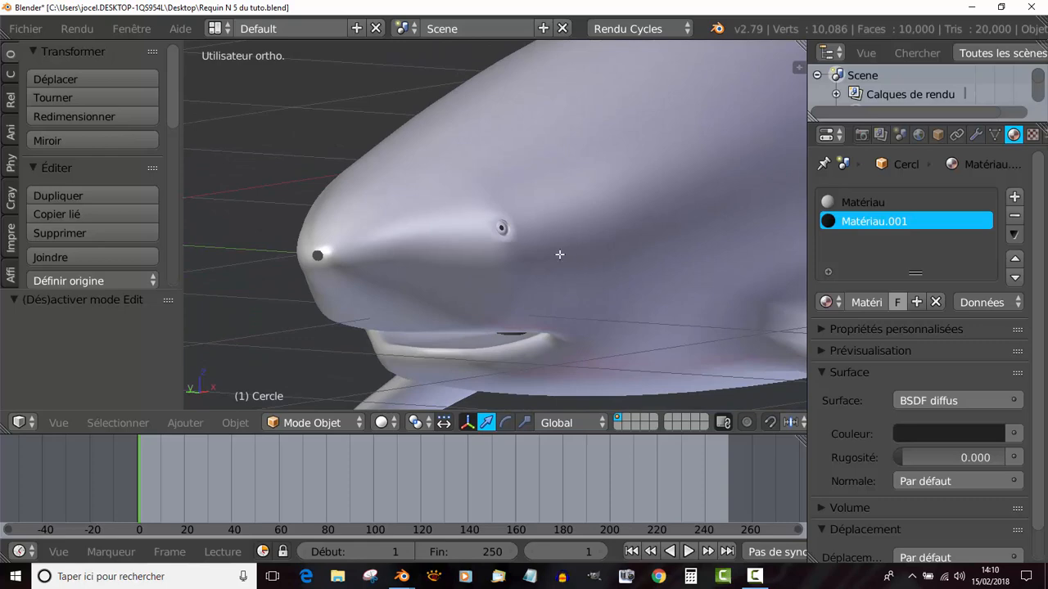
# Step: Select the seven consecutive vertices along the edge line just above the eye, in Edit mode with vertex selection
pyautogui.press('Tab')
pyautogui.moveTo(476, 257); pyautogui.dragTo(483, 341, button='middle')
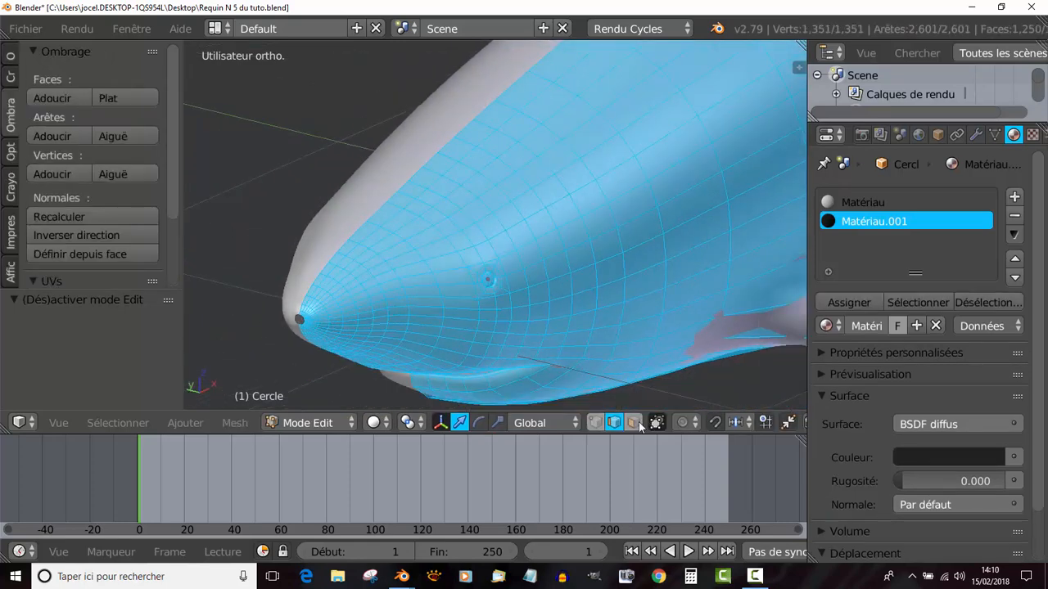
pyautogui.press('1')
pyautogui.rightClick(431, 272)
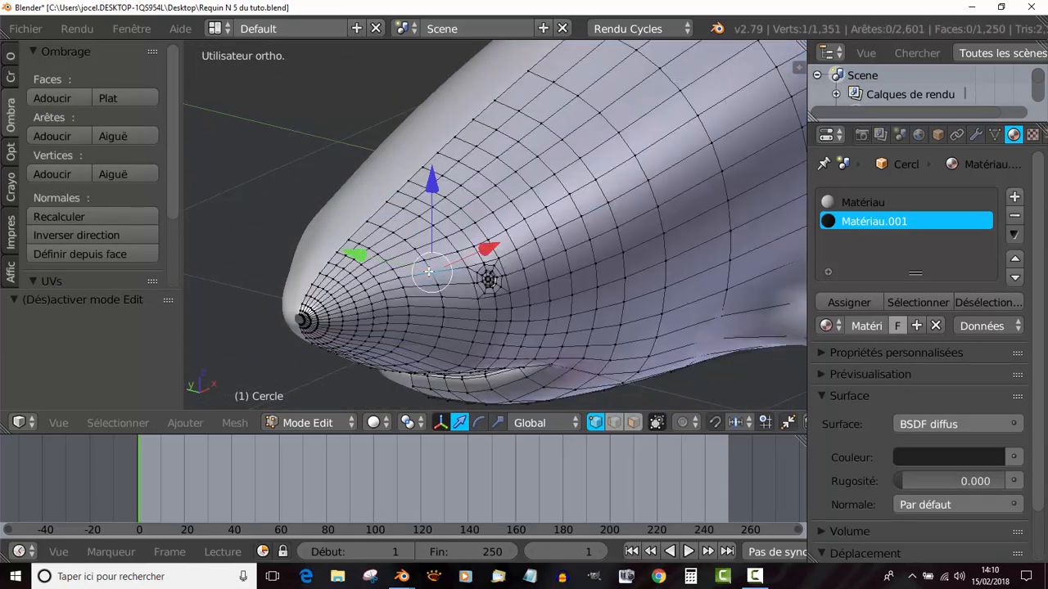
pyautogui.keyDown('shift'); pyautogui.rightClick(457, 267); pyautogui.keyUp('shift')
pyautogui.keyDown('shift'); pyautogui.rightClick(482, 259); pyautogui.keyUp('shift')
pyautogui.keyDown('shift'); pyautogui.rightClick(507, 252); pyautogui.keyUp('shift')
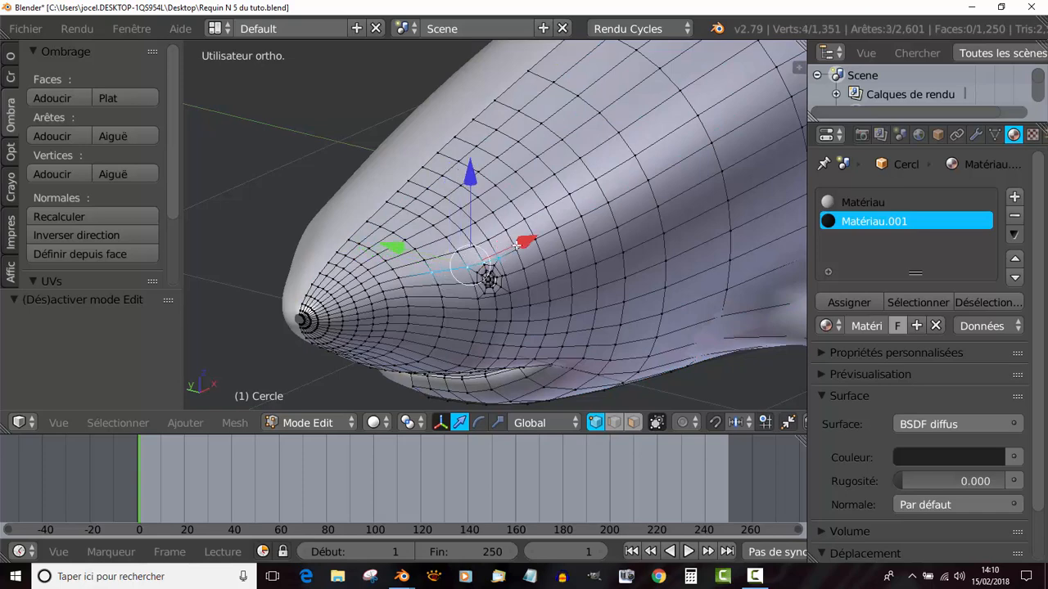
pyautogui.keyDown('shift'); pyautogui.rightClick(531, 242); pyautogui.keyUp('shift')
pyautogui.keyDown('shift'); pyautogui.rightClick(555, 230); pyautogui.keyUp('shift')
pyautogui.keyDown('shift'); pyautogui.rightClick(580, 219); pyautogui.keyUp('shift')
# Step: Slide the selected brow edges by a factor of -0.281 and move them -0.034 along the Y axis
pyautogui.moveTo(589, 254); pyautogui.dragTo(608, 347, button='middle')
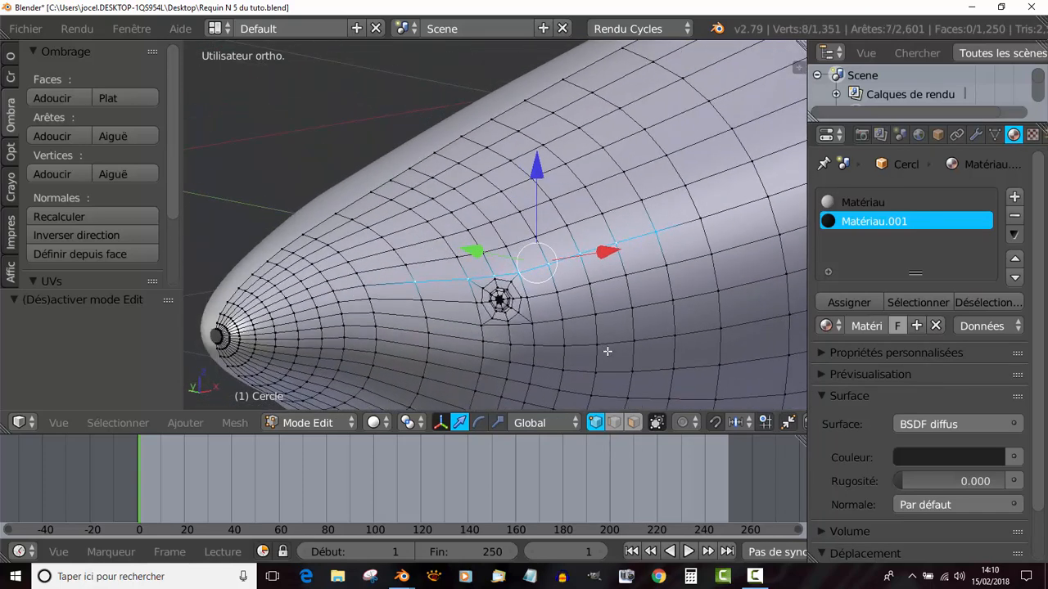
pyautogui.press('g')
pyautogui.press('g')
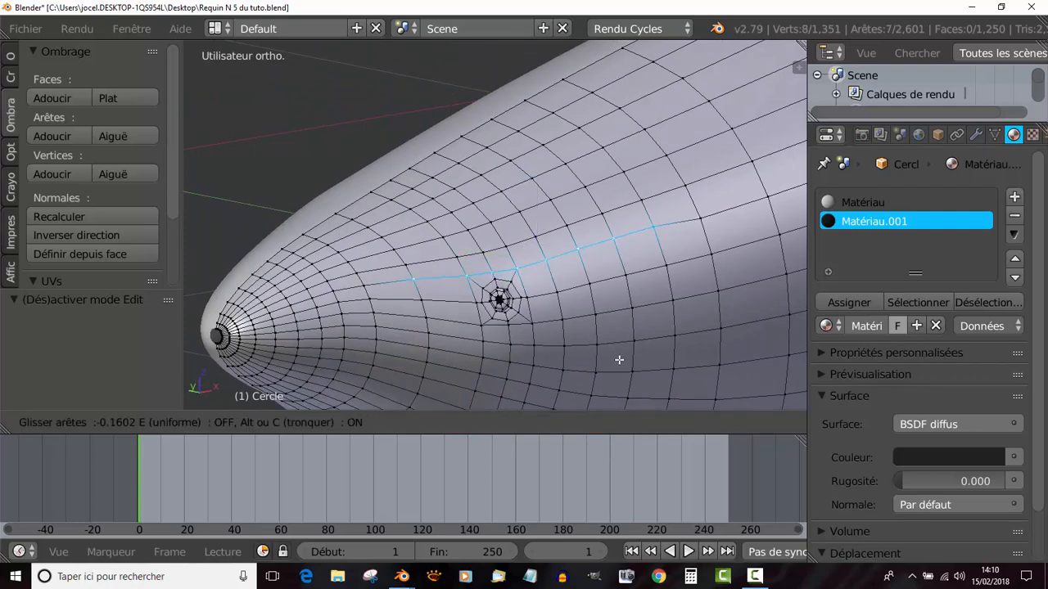
pyautogui.click(611, 348)
pyautogui.moveTo(610, 347); pyautogui.dragTo(635, 323, button='middle')
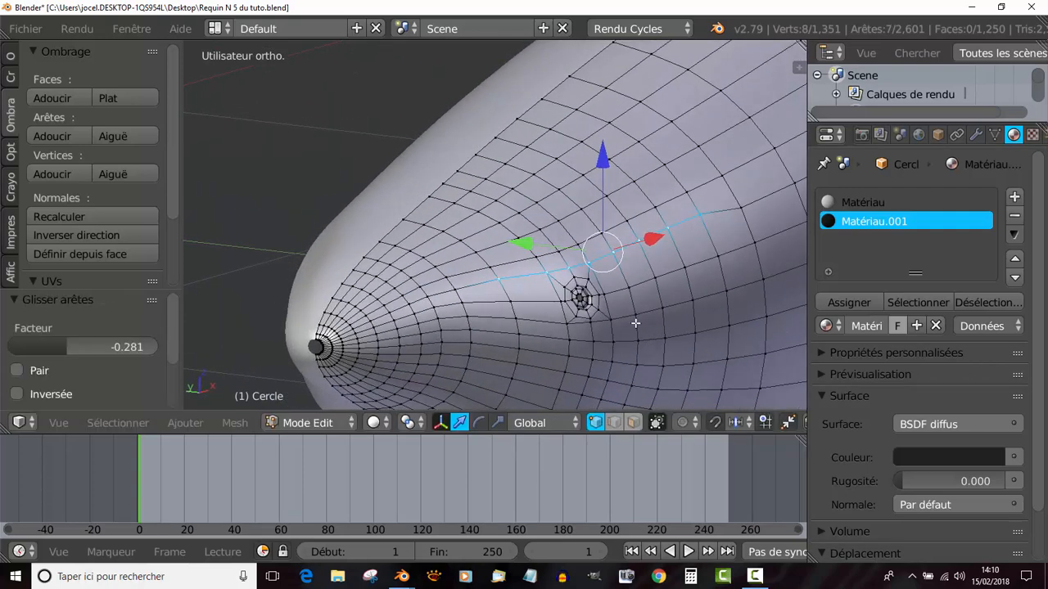
pyautogui.moveTo(523, 242)
pyautogui.mouseDown()
pyautogui.moveTo(530, 255)
pyautogui.moveTo(537, 247)
pyautogui.mouseUp()
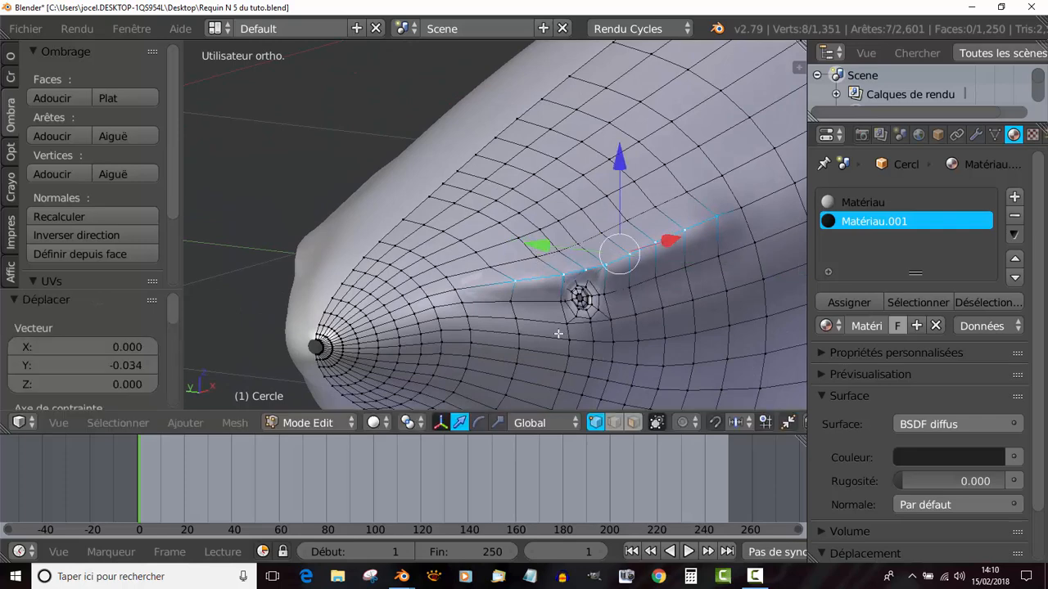
# Step: Slide the vertex behind the eye outward by 0.702 and the one in front of it by 0.383
pyautogui.moveTo(537, 247); pyautogui.dragTo(535, 332, button='middle')
pyautogui.rightClick(537, 291)
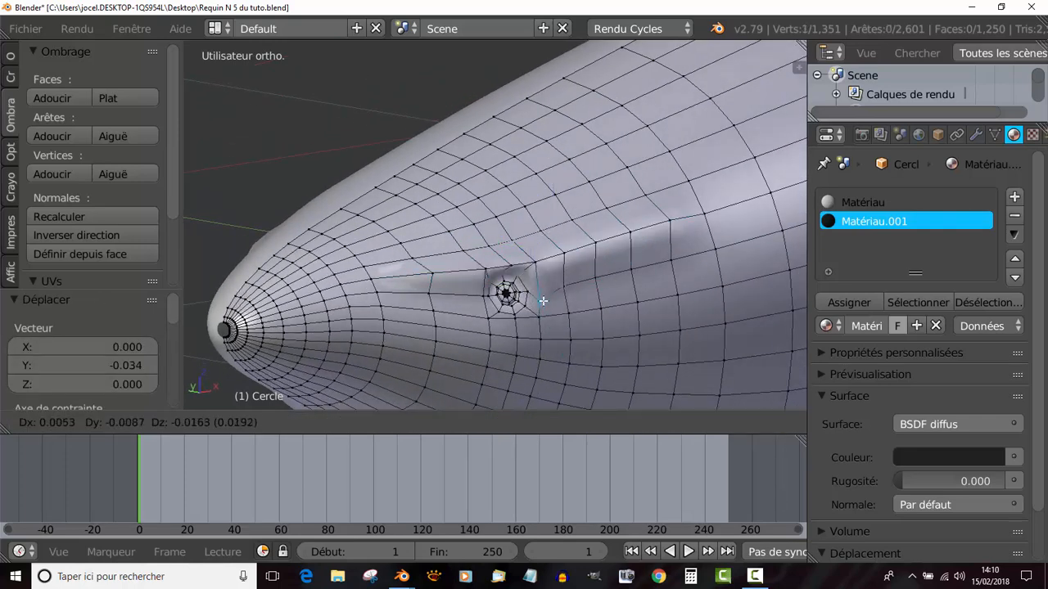
pyautogui.hotkey('shift', 'v')
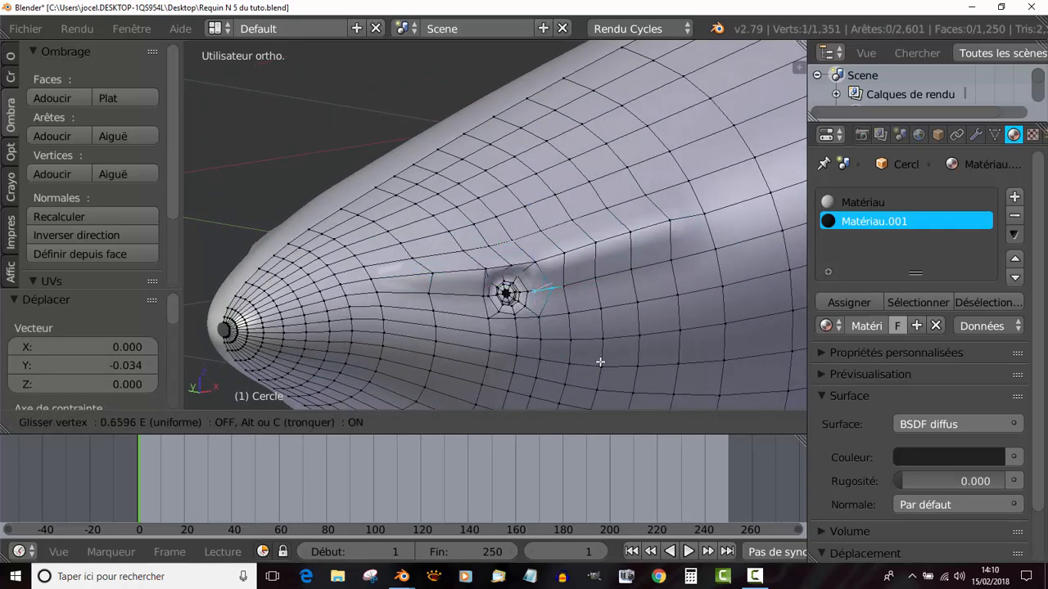
pyautogui.click(597, 360)
pyautogui.hotkey('shift', 'v')
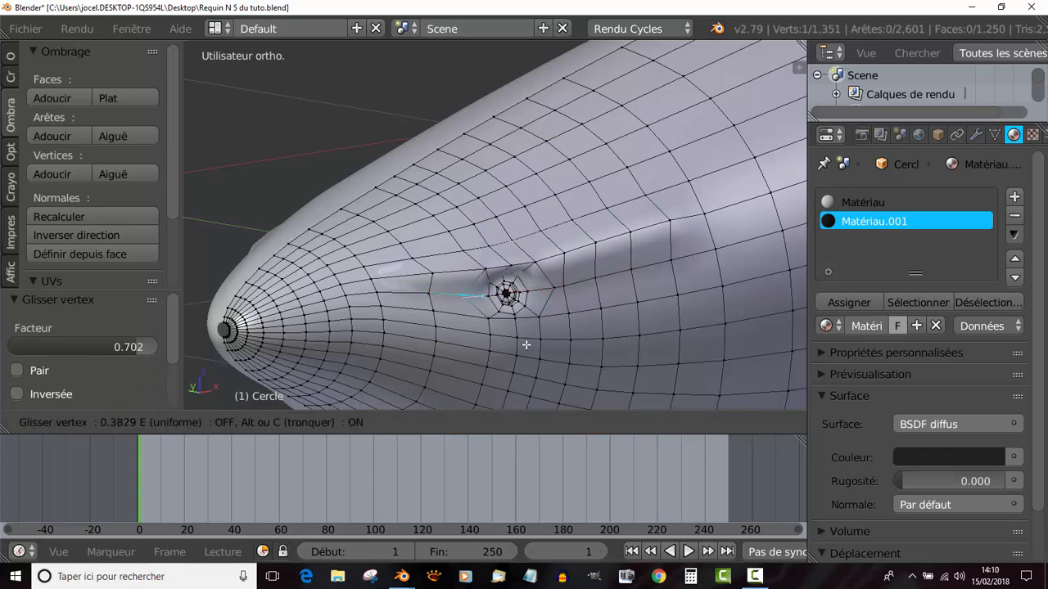
pyautogui.click(528, 344)
# Step: Raise the vertex directly above the eye slightly along the Z axis and check the smoothed brow in Object mode
pyautogui.rightClick(512, 264)
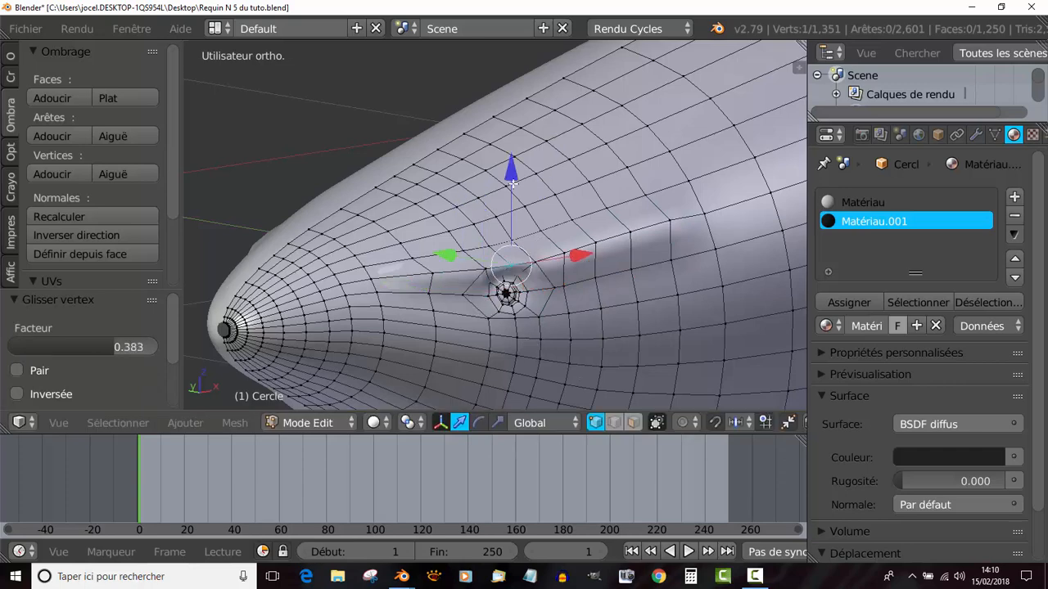
pyautogui.moveTo(513, 183); pyautogui.dragTo(515, 173)
pyautogui.press('Tab')
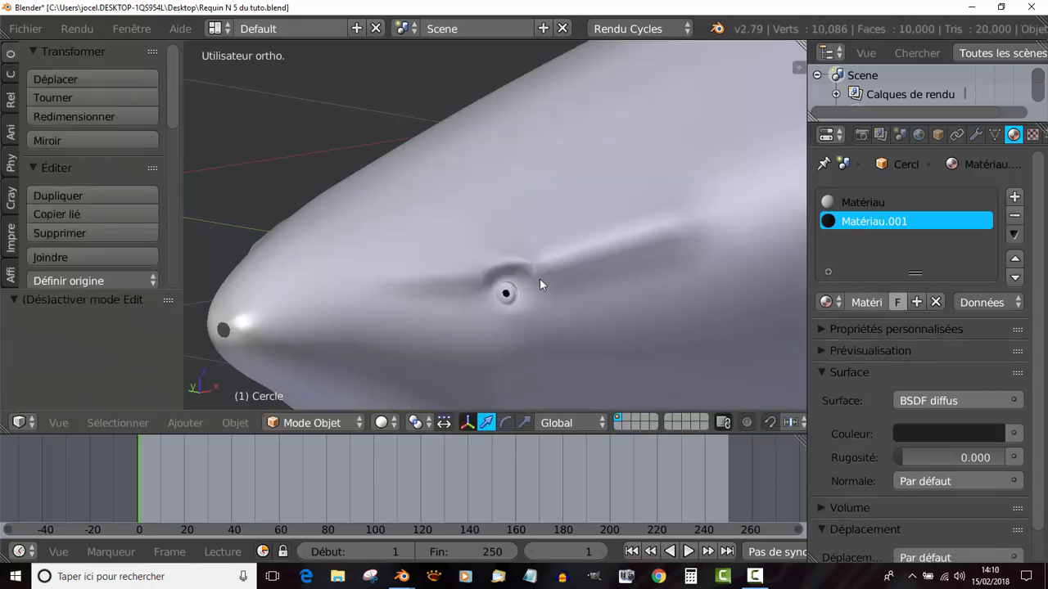
pyautogui.moveTo(540, 284); pyautogui.dragTo(496, 302, button='middle')
pyautogui.scroll(2, 471, 301)
pyautogui.press('Tab')
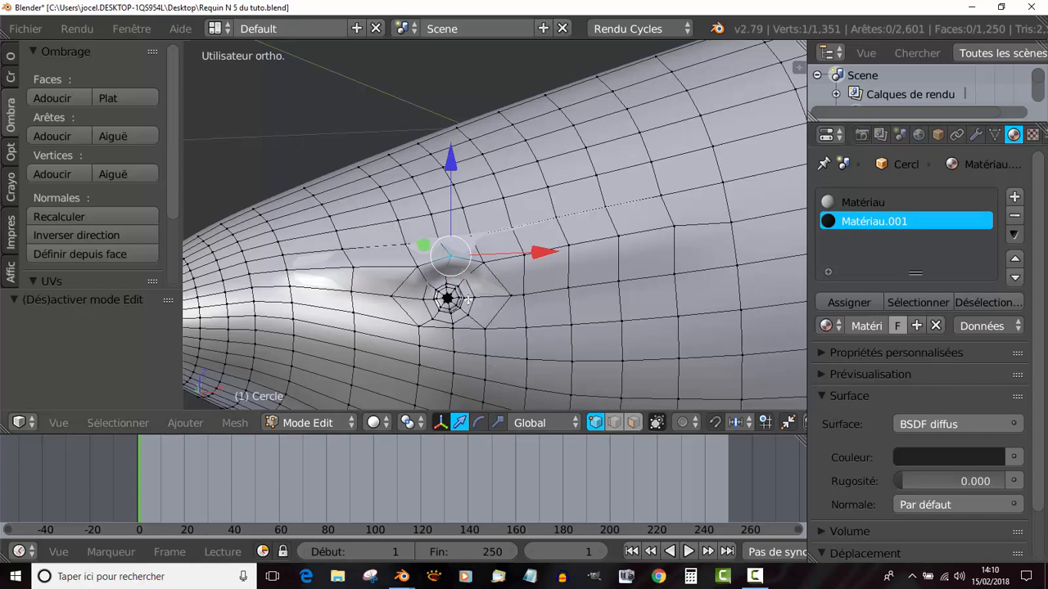
# Step: Select the upper rear vertex of the ring around the eye and set the subdivision modifier's view level to 0
pyautogui.moveTo(459, 261); pyautogui.dragTo(473, 277)
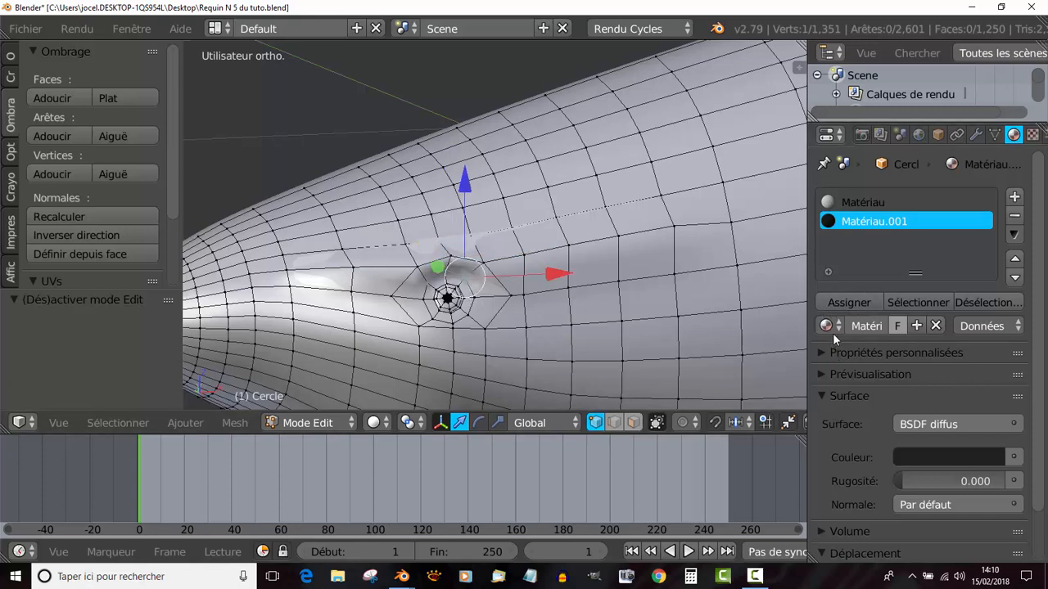
pyautogui.scroll(-2, 1041, 339)
pyautogui.scroll(2, 1042, 339)
pyautogui.click(975, 135)
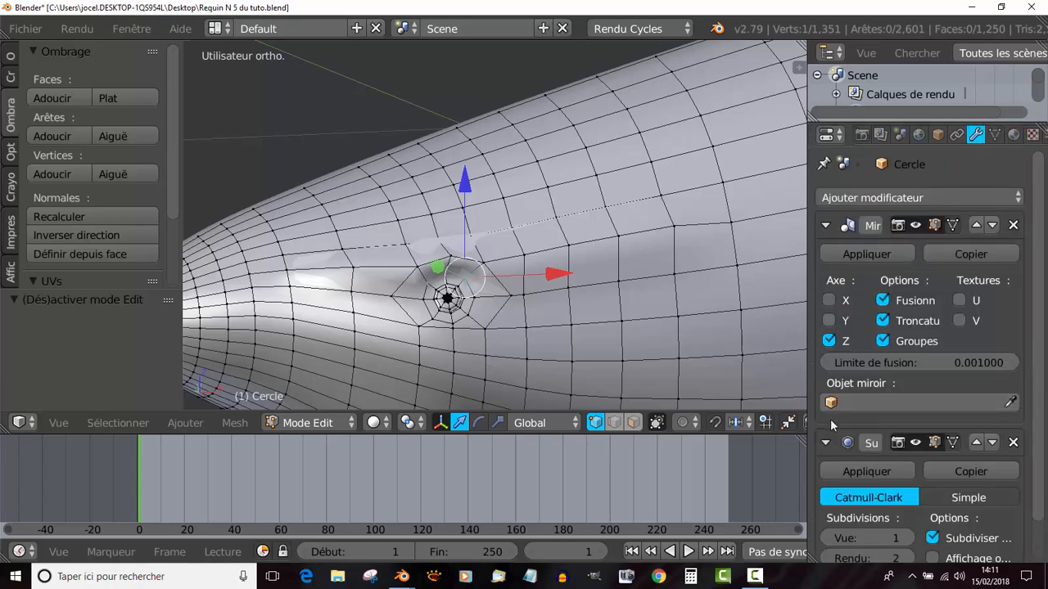
pyautogui.click(827, 537)
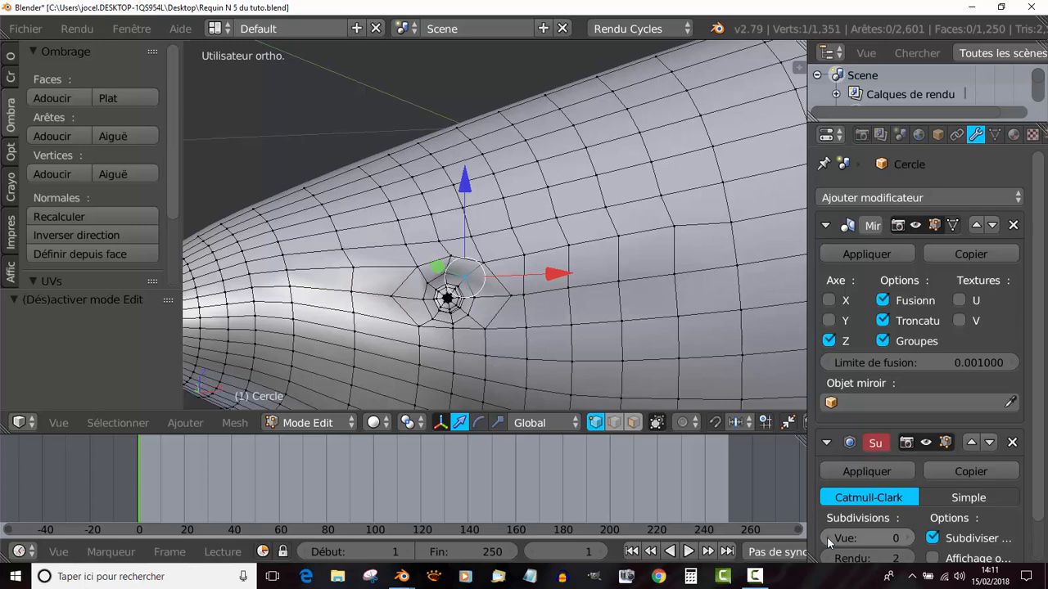
# Step: Slide the upper rear vertex of the ring around the eye outward by 0.332 and the upper front one by 0.238
pyautogui.scroll(2, 485, 336)
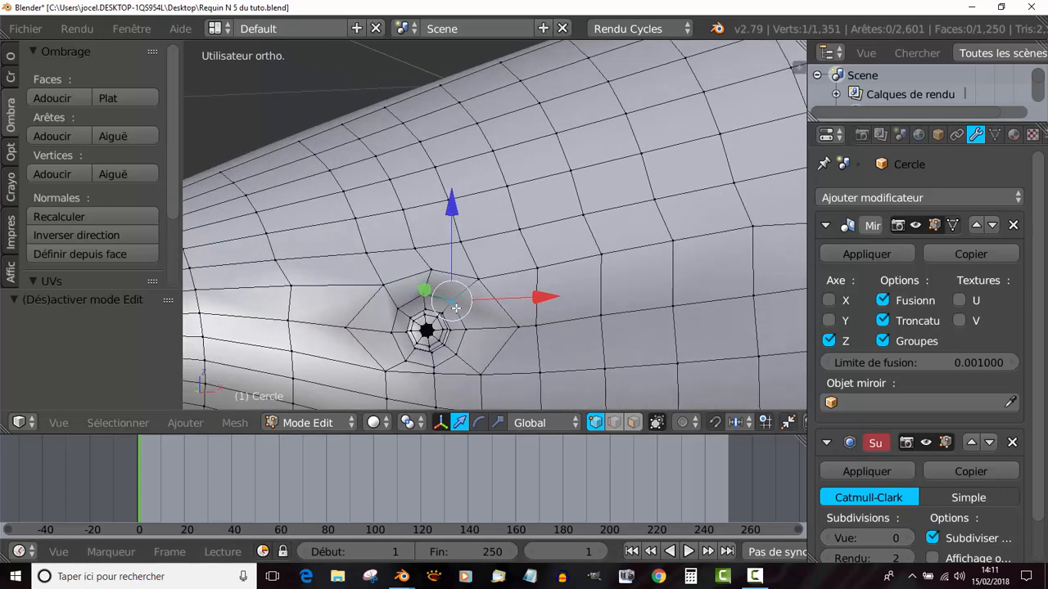
pyautogui.hotkey('shift', 'v')
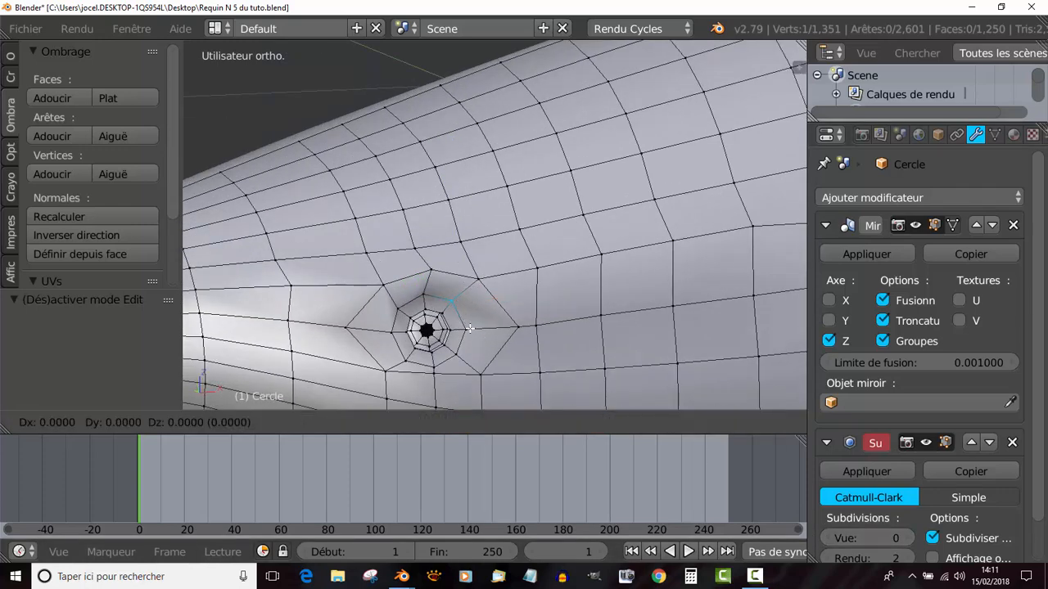
pyautogui.click(480, 324)
pyautogui.hotkey('ctrl', 'z')
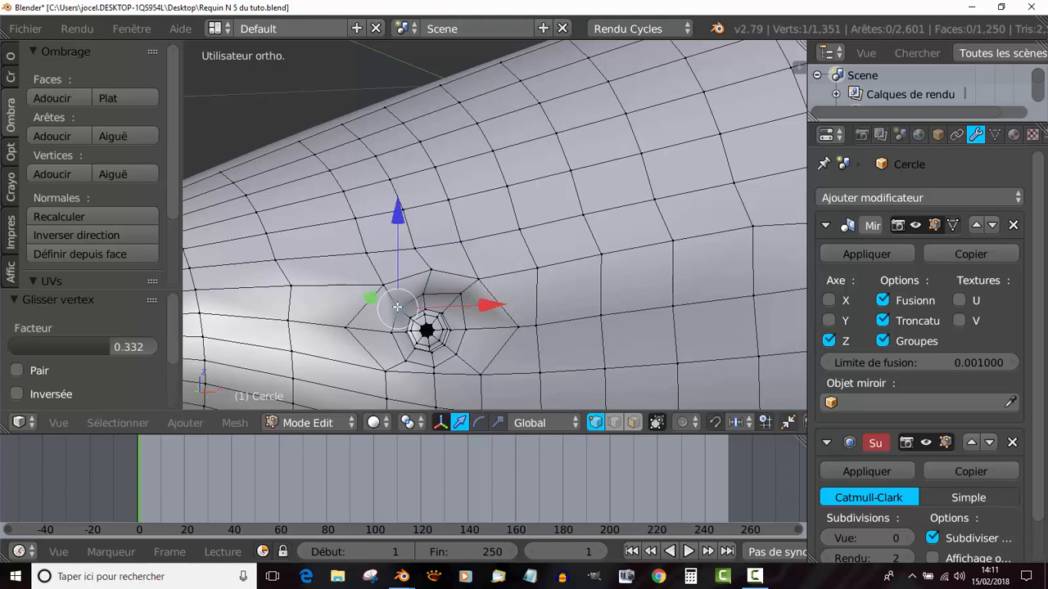
pyautogui.hotkey('shift', 'v')
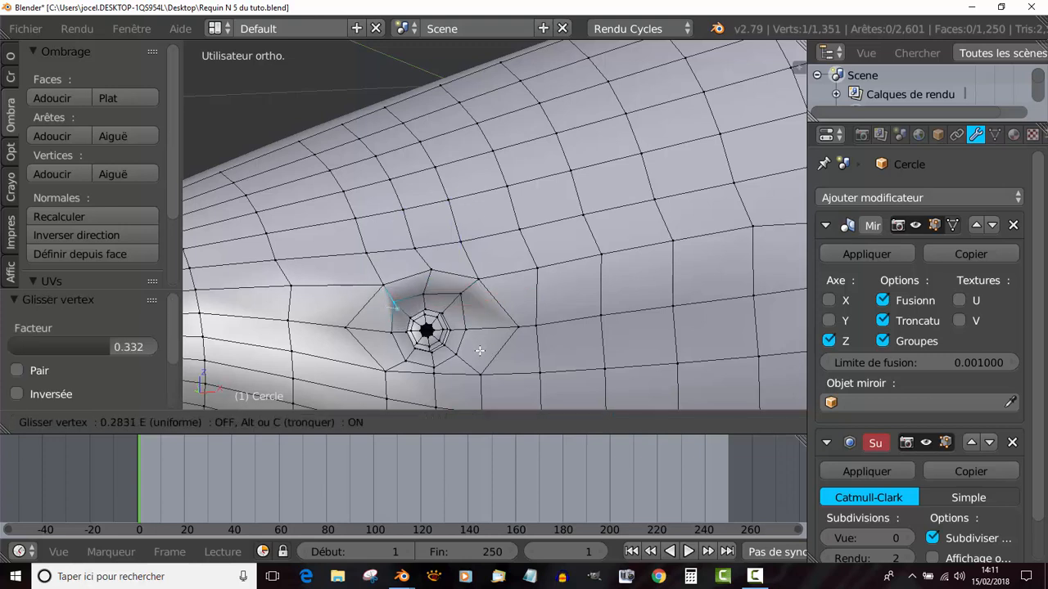
pyautogui.click(481, 350)
# Step: Slide the ring vertex directly behind the eye outward by 0.388 and the one directly in front by 0.357
pyautogui.rightClick(469, 331)
pyautogui.hotkey('shift', 'v')
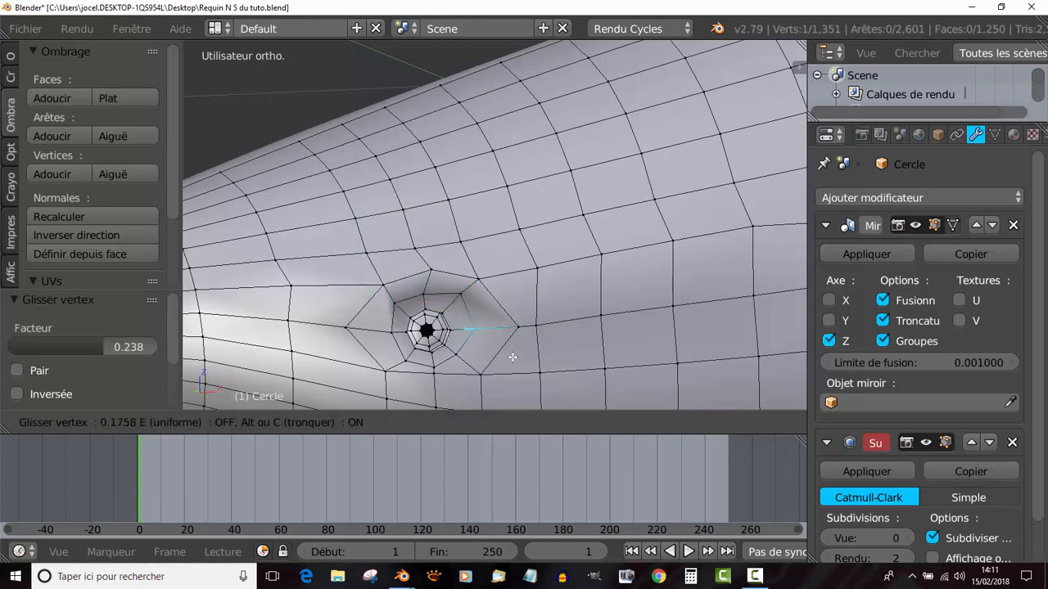
pyautogui.click(489, 358)
pyautogui.rightClick(398, 339)
pyautogui.hotkey('shift', 'v')
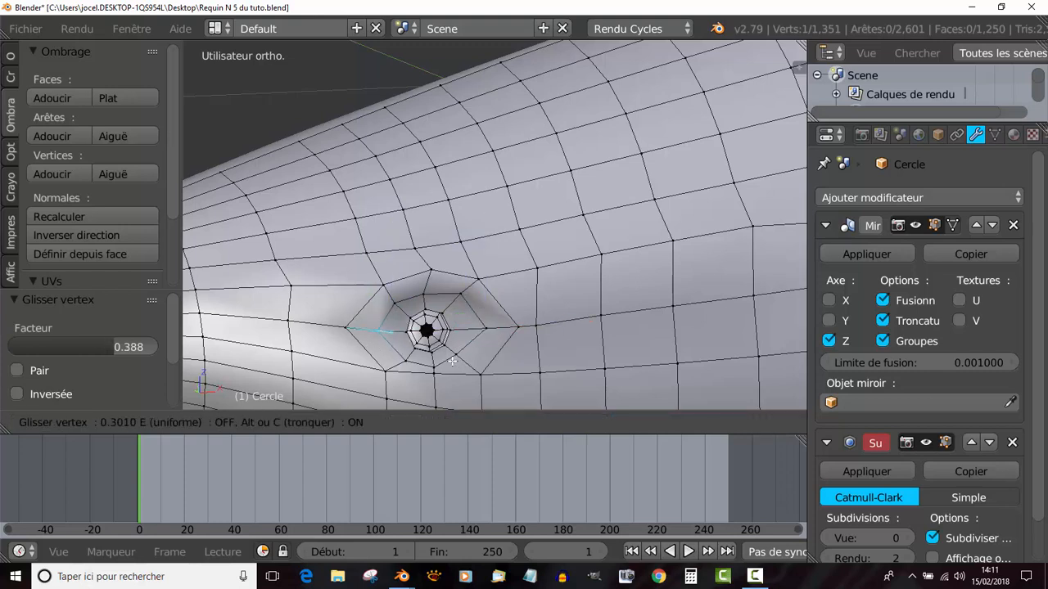
pyautogui.click(455, 360)
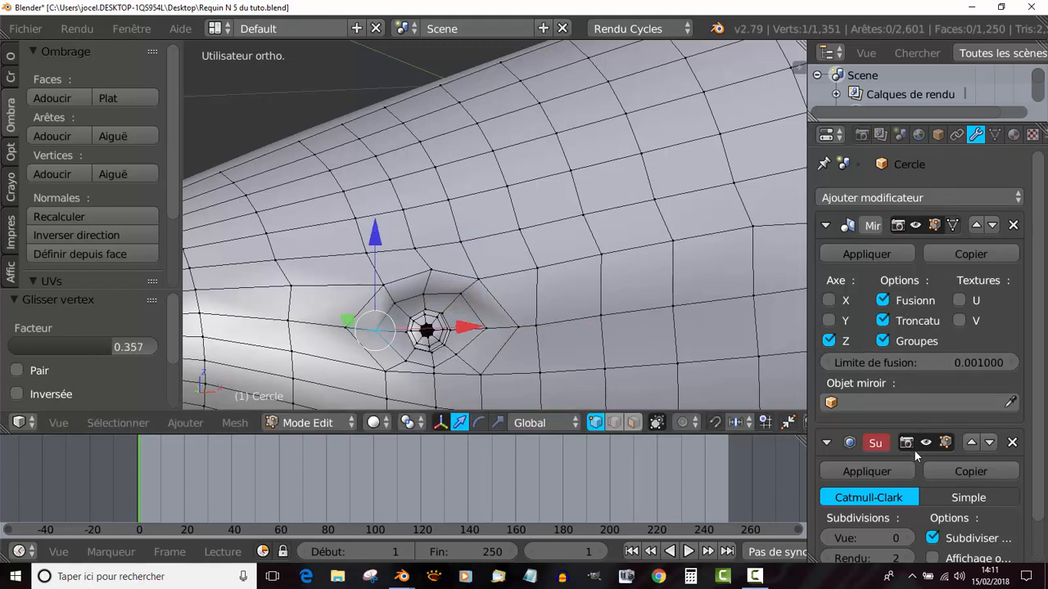
# Step: Set the subdivision modifier's view level to 2 and check the smoothed eye area in Object mode
pyautogui.click(906, 535)
pyautogui.click(906, 536)
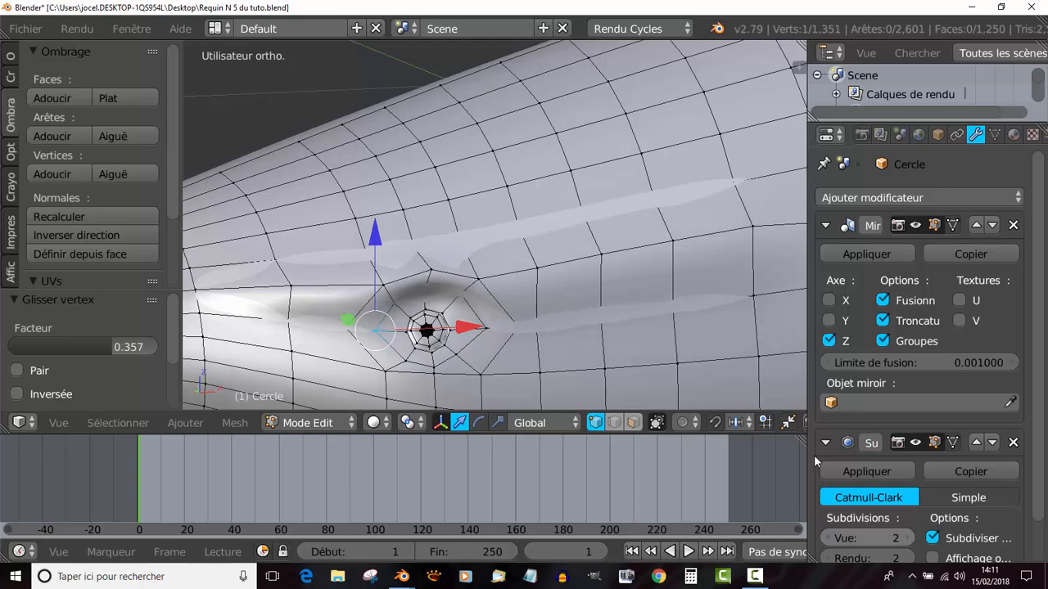
pyautogui.scroll(-4, 561, 332)
pyautogui.press('Tab')
pyautogui.moveTo(438, 275); pyautogui.dragTo(586, 300, button='middle')
pyautogui.scroll(-3, 682, 278)
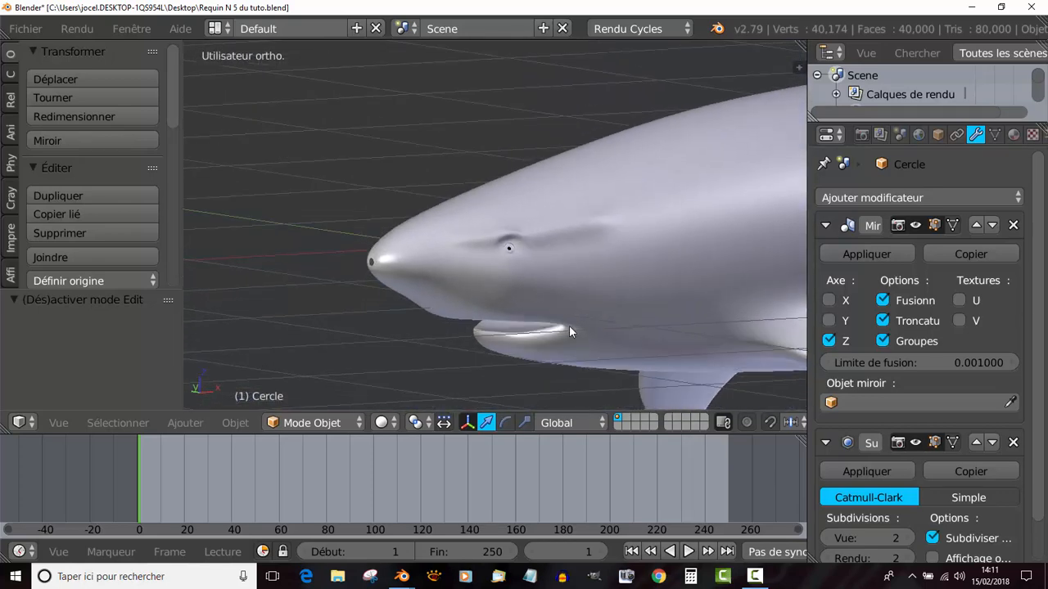
# Step: Go to face selection in Edit mode and select the first face loop inside the upper part of the shark's mouth
pyautogui.press('Tab')
pyautogui.moveTo(552, 342); pyautogui.dragTo(528, 319, button='middle')
pyautogui.press('Tab')
pyautogui.press('Tab')
pyautogui.click(634, 423)
pyautogui.scroll(2, 520, 272)
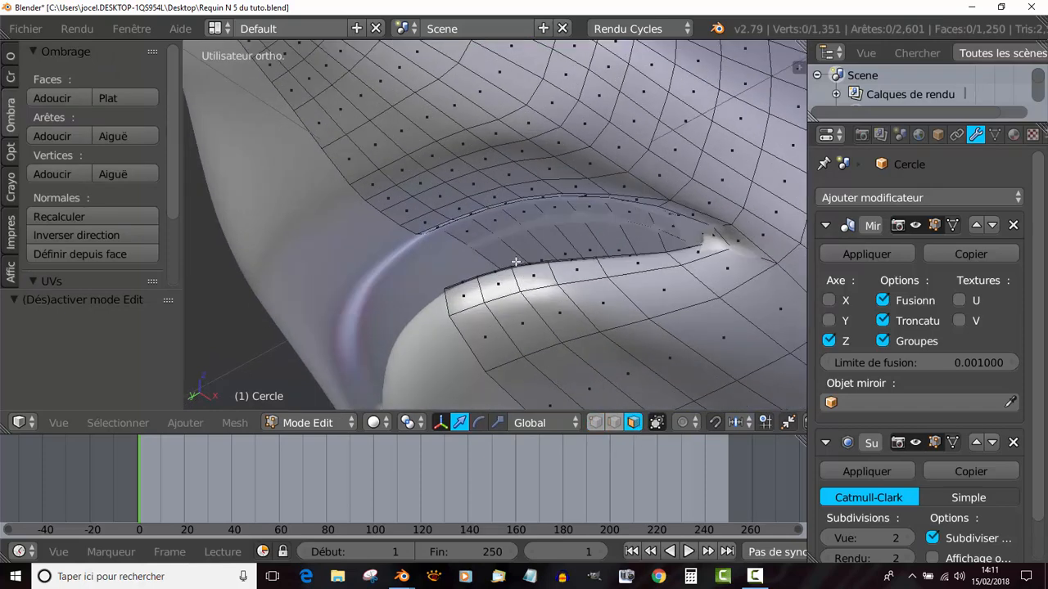
pyautogui.keyDown('shift'); pyautogui.moveTo(515, 261); pyautogui.dragTo(491, 193, button='middle'); pyautogui.keyUp('shift')
pyautogui.keyDown('alt'); pyautogui.click(490, 192); pyautogui.keyUp('alt')
# Step: Add the remaining face loops of the mouth's interior, including the strip along the lower lip, to the selection
pyautogui.keyDown('shift'); pyautogui.moveTo(556, 224); pyautogui.dragTo(632, 220, button='middle'); pyautogui.keyUp('shift')
pyautogui.keyDown('alt'); pyautogui.keyDown('shift'); pyautogui.click(585, 255); pyautogui.keyUp('shift'); pyautogui.keyUp('alt')
pyautogui.scroll(2, 612, 259)
pyautogui.moveTo(613, 260); pyautogui.dragTo(674, 213, button='middle')
pyautogui.keyDown('alt'); pyautogui.keyDown('shift'); pyautogui.click(601, 220); pyautogui.keyUp('shift'); pyautogui.keyUp('alt')
pyautogui.keyDown('alt'); pyautogui.keyDown('shift'); pyautogui.click(663, 203); pyautogui.keyUp('shift'); pyautogui.keyUp('alt')
pyautogui.keyDown('alt'); pyautogui.keyDown('shift'); pyautogui.click(653, 187); pyautogui.keyUp('shift'); pyautogui.keyUp('alt')
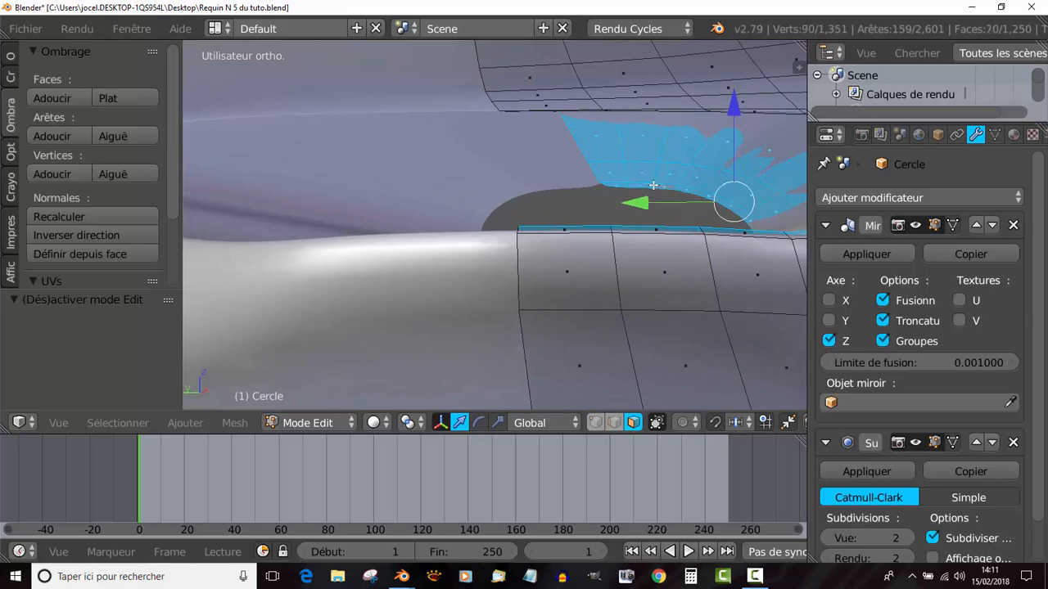
# Step: Separate the selected mouth interior faces into their own object and return to Object mode
pyautogui.scroll(-5, 653, 192)
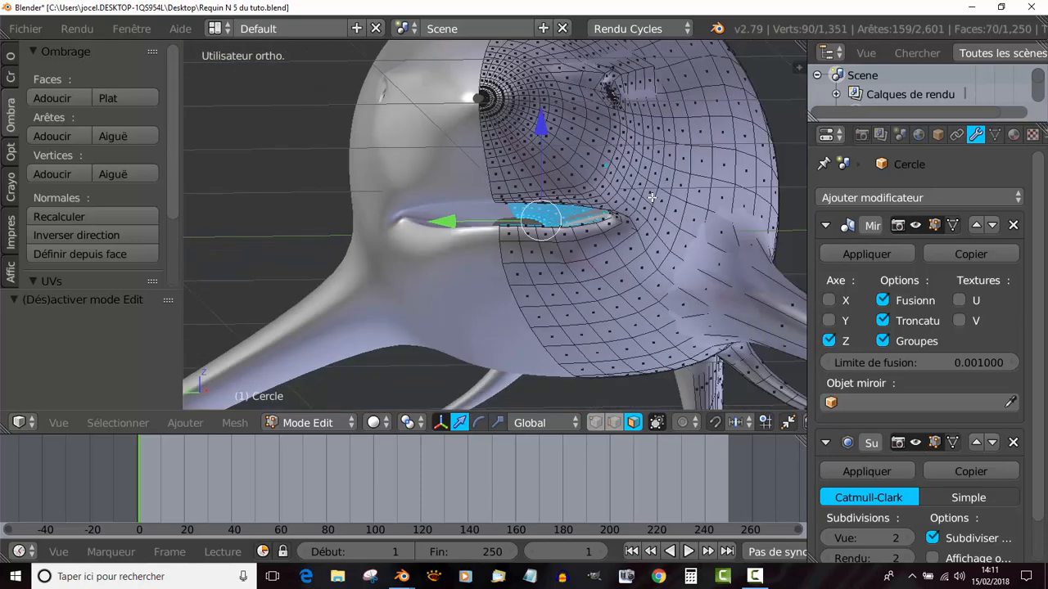
pyautogui.moveTo(647, 178); pyautogui.dragTo(603, 245, button='middle')
pyautogui.press('Tab')
pyautogui.press('Tab')
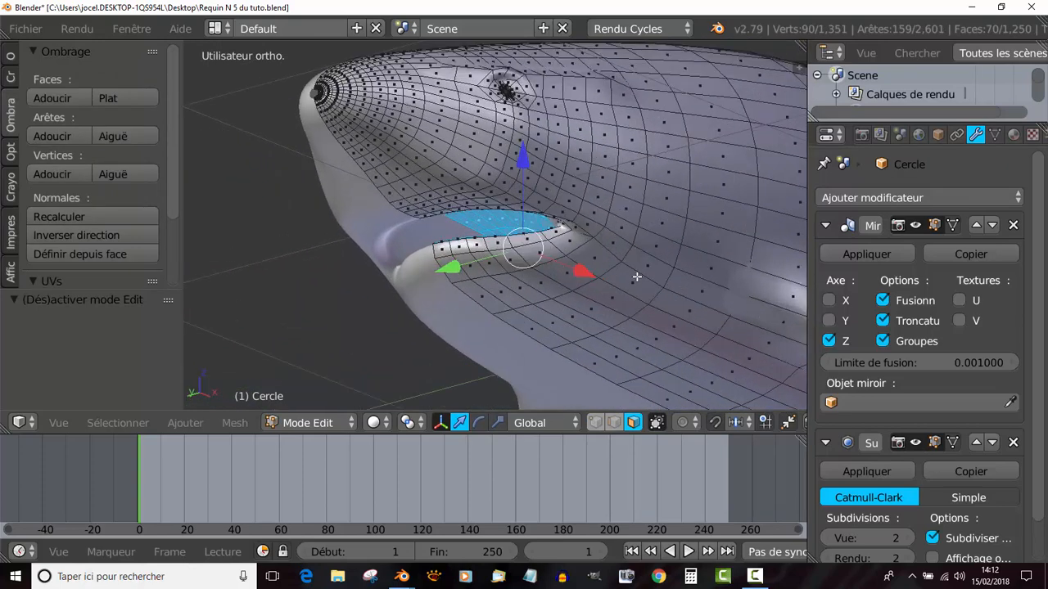
pyautogui.moveTo(637, 278); pyautogui.dragTo(595, 285, button='middle')
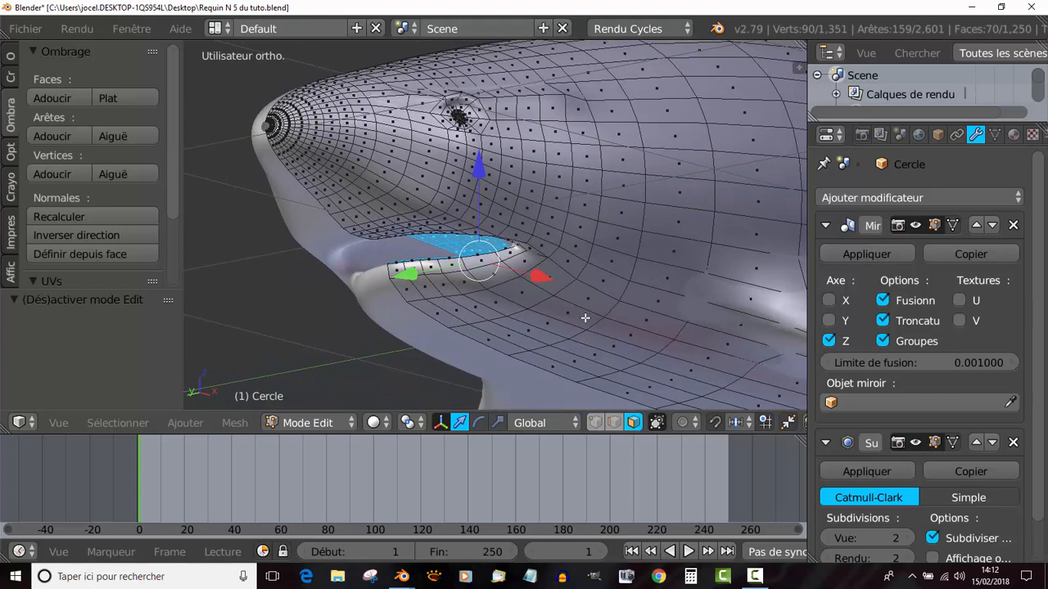
pyautogui.press('p')
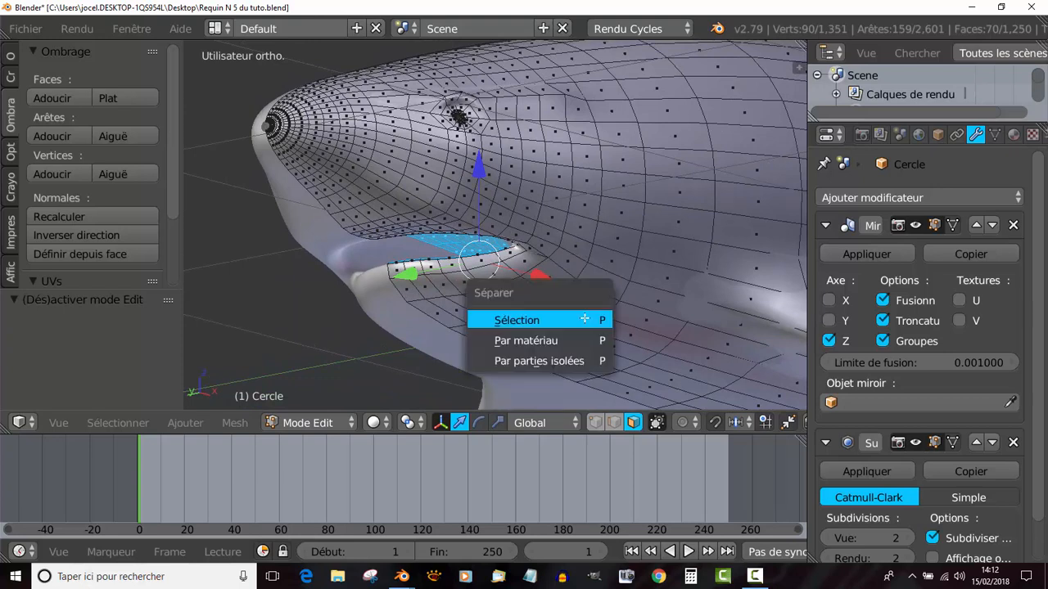
pyautogui.click(583, 317)
pyautogui.press('Tab')
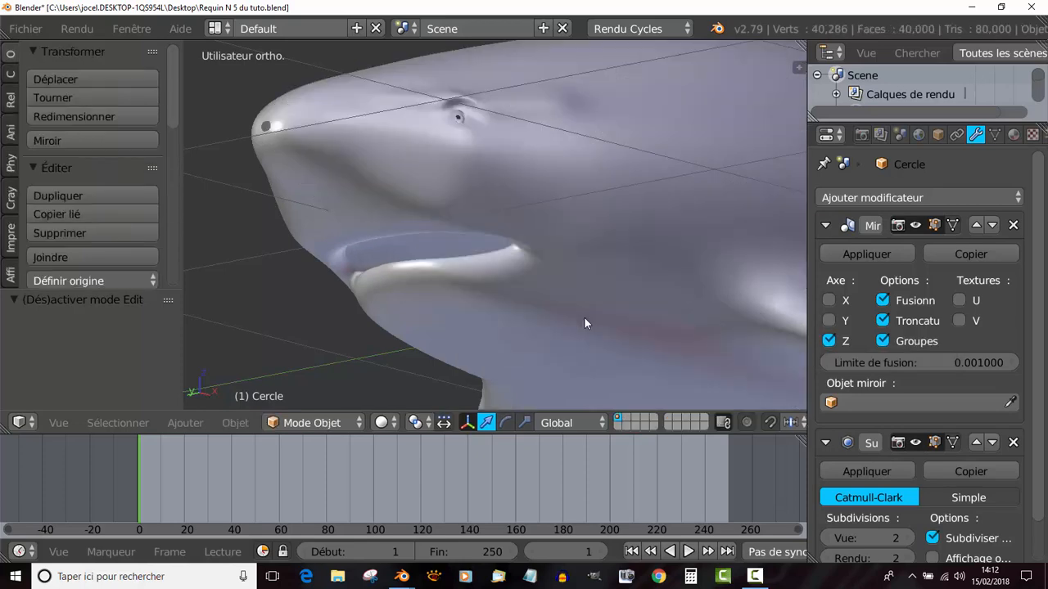
# Step: Select the separated mouth interior object and inspect its mesh in Edit mode
pyautogui.scroll(-3, 583, 318)
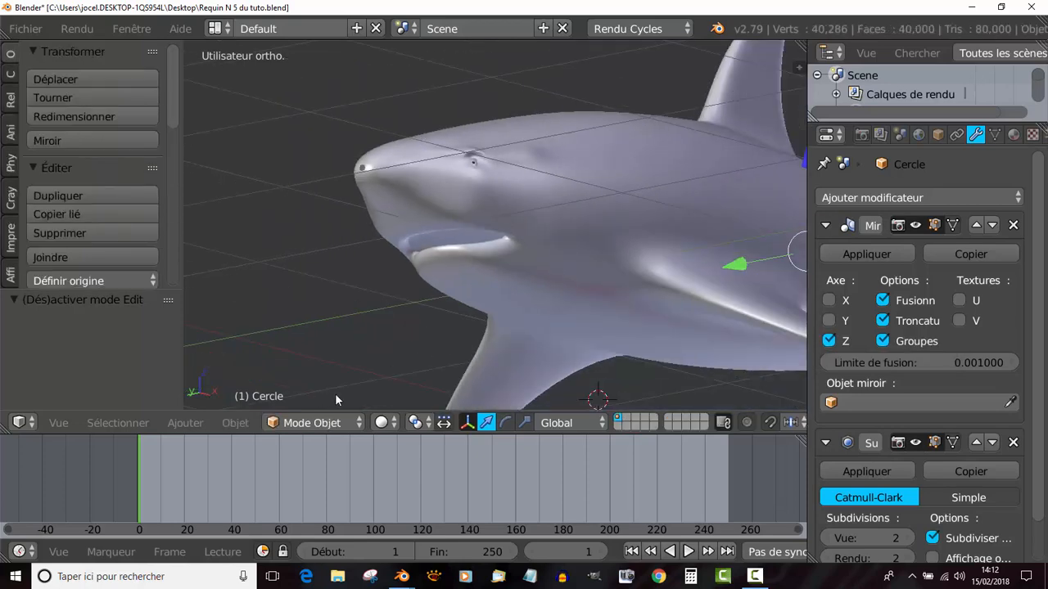
pyautogui.rightClick(467, 233)
pyautogui.moveTo(487, 246); pyautogui.dragTo(539, 208, button='middle')
pyautogui.scroll(2, 487, 239)
pyautogui.rightClick(482, 223)
pyautogui.rightClick(478, 219)
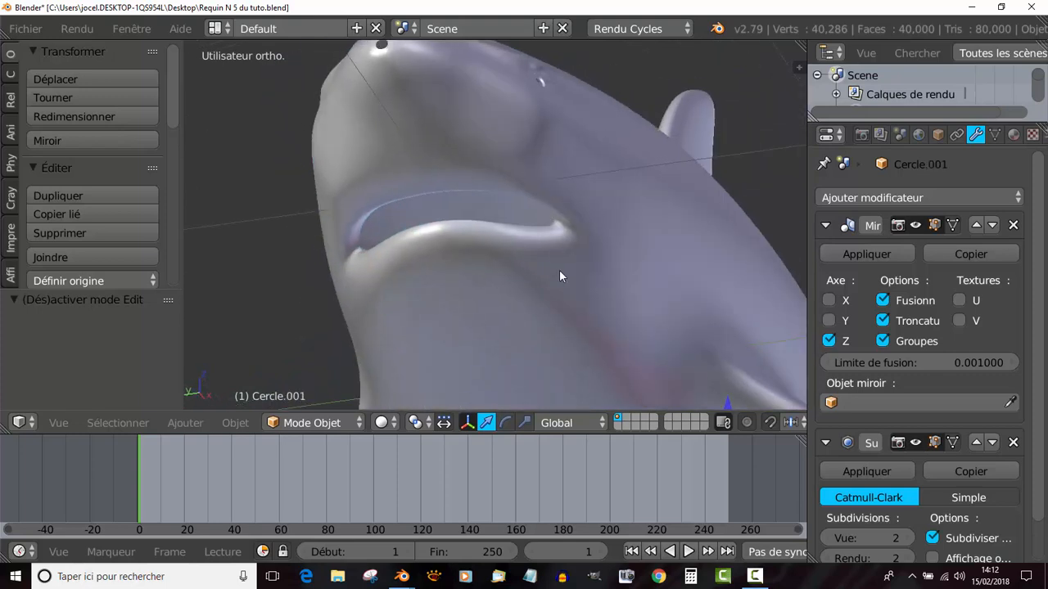
pyautogui.press('Tab')
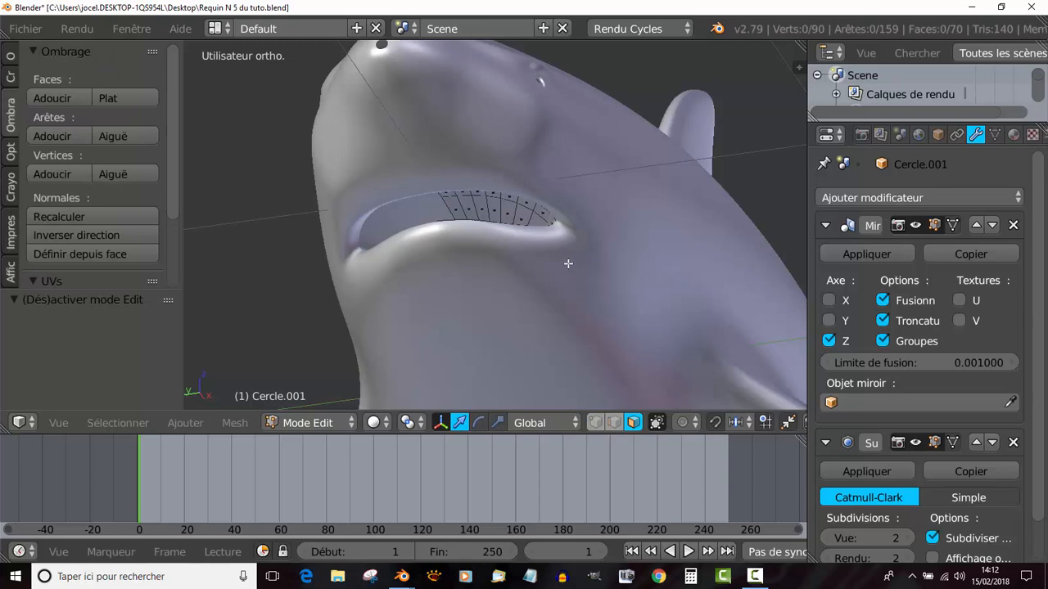
pyautogui.press('Tab')
# Step: Hide the shark's body and open the mouth interior object in Edit mode
pyautogui.rightClick(577, 270)
pyautogui.moveTo(578, 270); pyautogui.dragTo(642, 329, button='middle')
pyautogui.press('h')
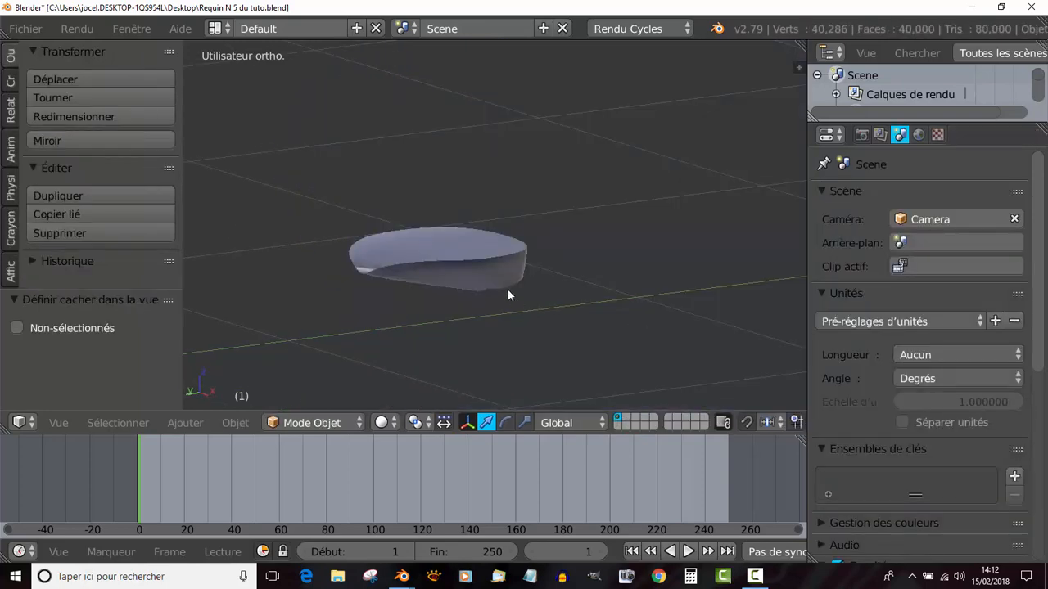
pyautogui.rightClick(472, 254)
pyautogui.press('Tab')
pyautogui.moveTo(497, 327); pyautogui.dragTo(463, 327, button='middle')
pyautogui.scroll(2, 456, 353)
pyautogui.scroll(2, 517, 307)
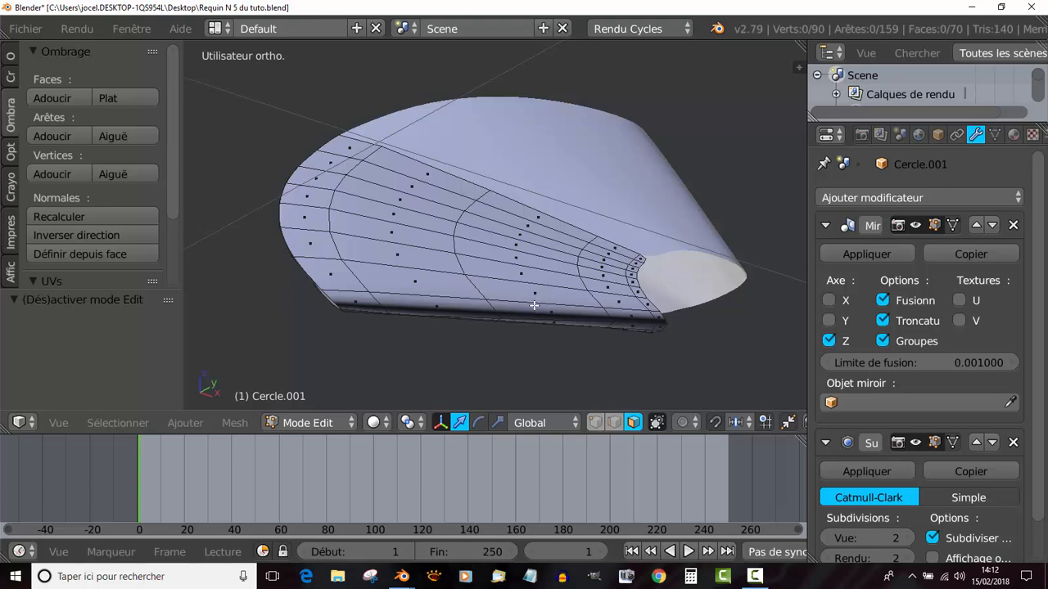
# Step: Cut six evenly spaced edge loops across the wide segment before the mouth interior's narrow end, without sliding them
pyautogui.hotkey('ctrl', 'r')
pyautogui.scroll(3, 534, 305)
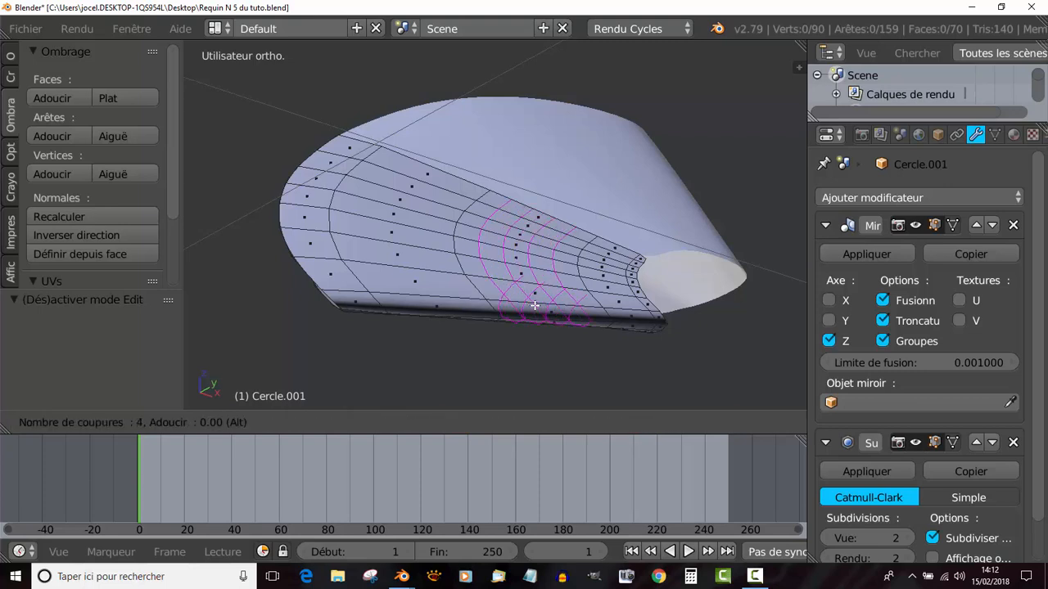
pyautogui.scroll(1, 533, 305)
pyautogui.scroll(1, 534, 305)
pyautogui.click(534, 305)
pyautogui.rightClick(534, 305)
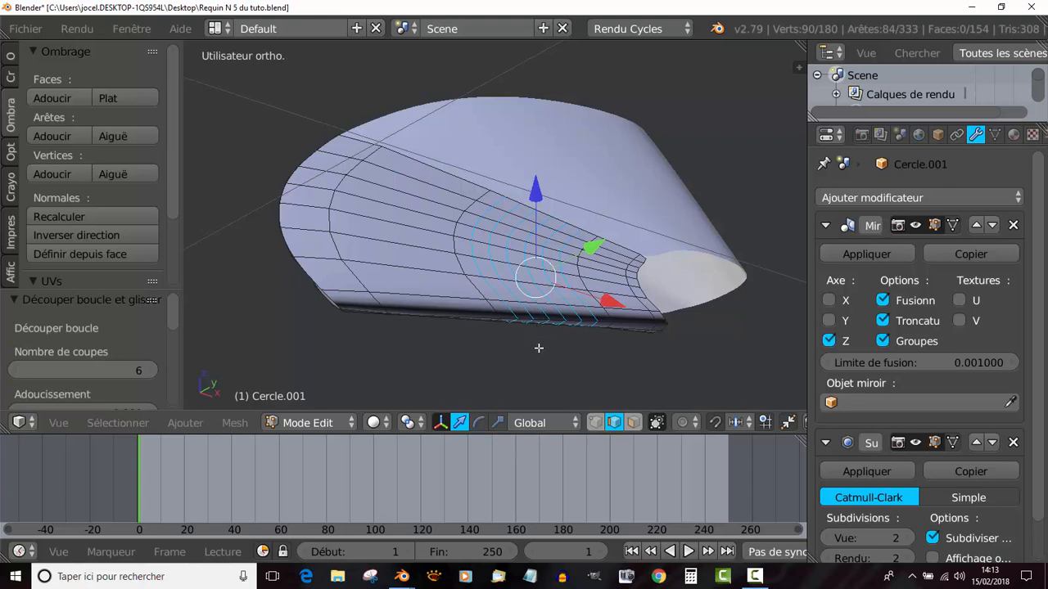
# Step: Cut two evenly spaced edge loops across the neighbouring segment nearer the narrow open end, without sliding them
pyautogui.scroll(1, 540, 347)
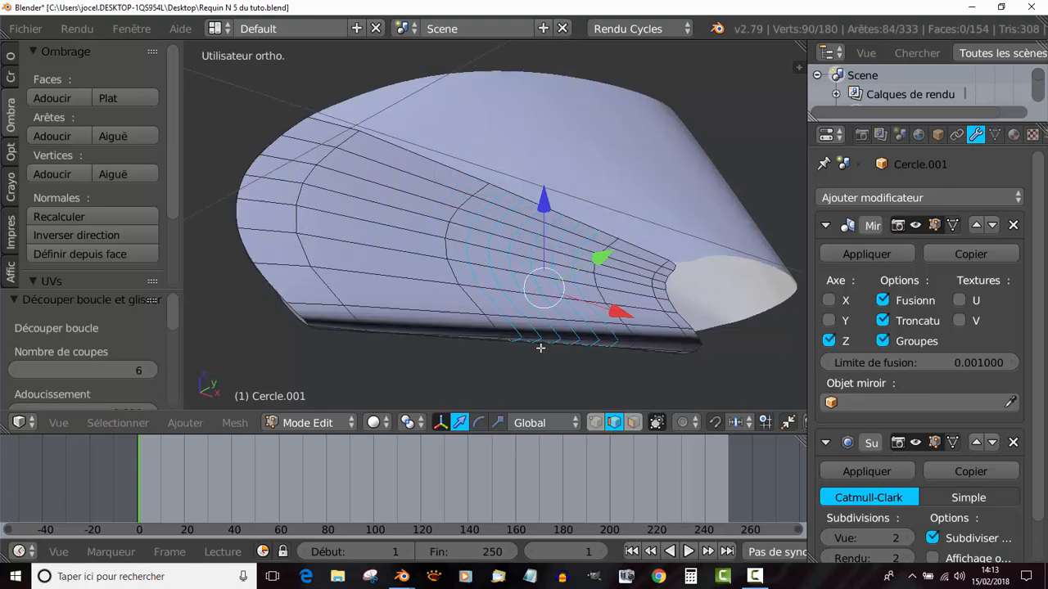
pyautogui.hotkey('ctrl', 'r')
pyautogui.scroll(1, 647, 327)
pyautogui.click(648, 327)
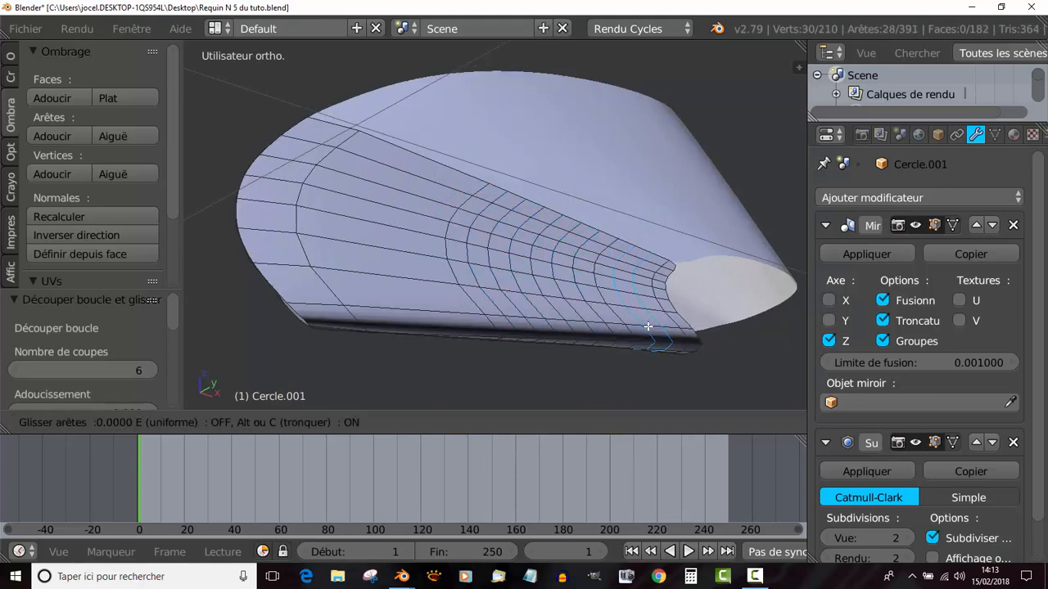
pyautogui.rightClick(648, 326)
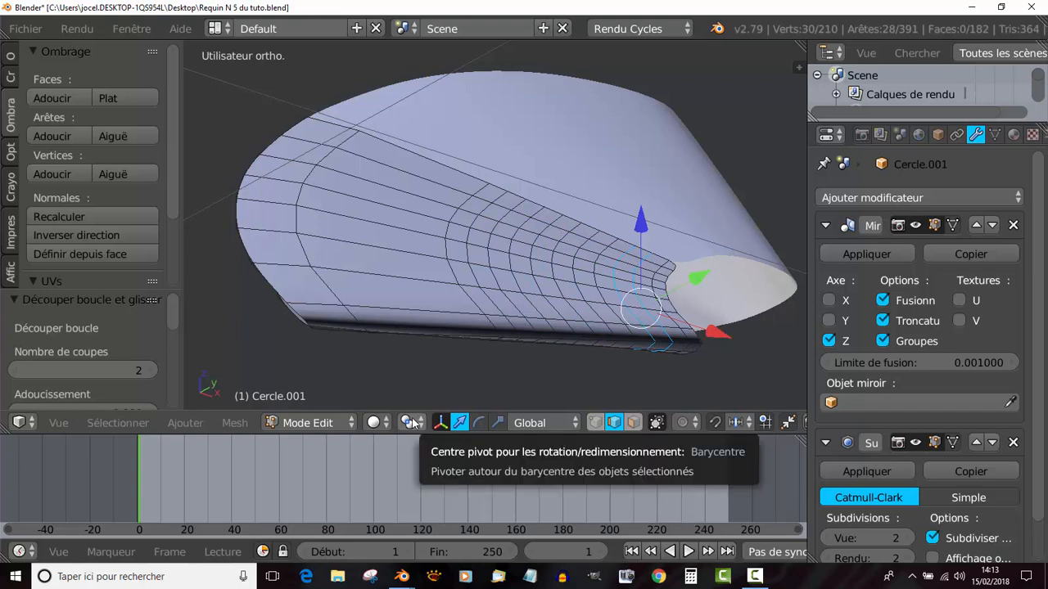
# Step: Select six consecutive edges along the first of the new loops, starting at the mirror seam
pyautogui.rightClick(499, 194)
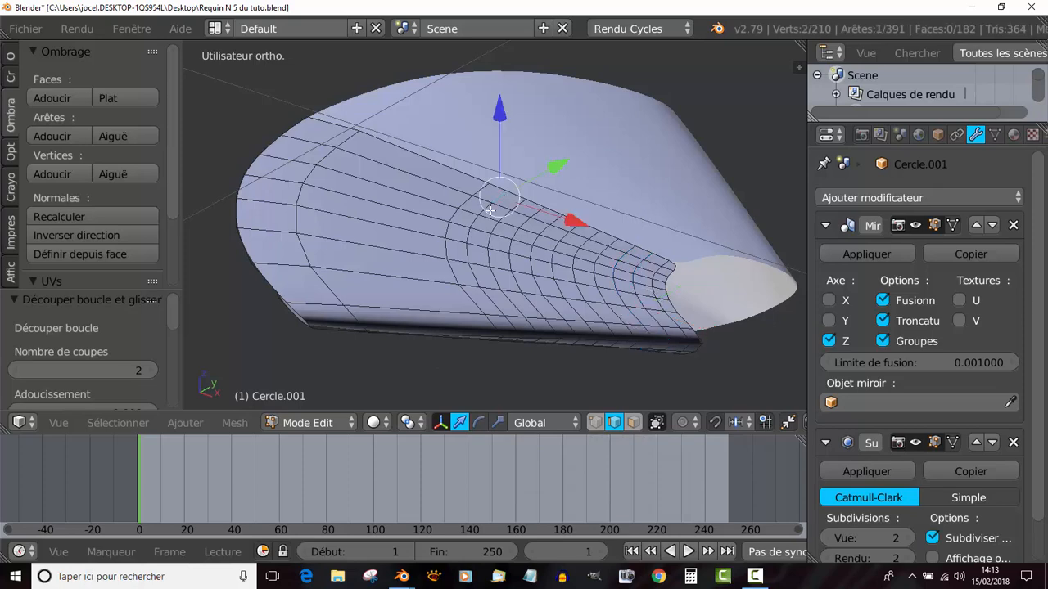
pyautogui.keyDown('shift'); pyautogui.rightClick(490, 210); pyautogui.keyUp('shift')
pyautogui.keyDown('shift'); pyautogui.rightClick(480, 220); pyautogui.keyUp('shift')
pyautogui.keyDown('shift'); pyautogui.rightClick(471, 232); pyautogui.keyUp('shift')
pyautogui.keyDown('shift'); pyautogui.rightClick(470, 252); pyautogui.keyUp('shift')
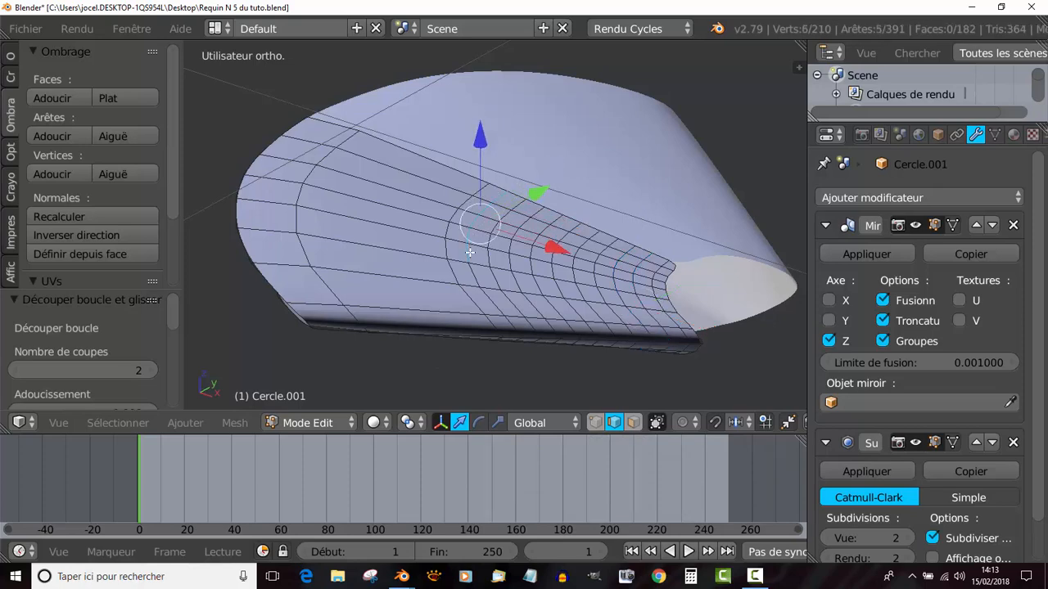
pyautogui.keyDown('shift'); pyautogui.rightClick(471, 265); pyautogui.keyUp('shift')
pyautogui.moveTo(534, 273); pyautogui.dragTo(523, 296, button='middle')
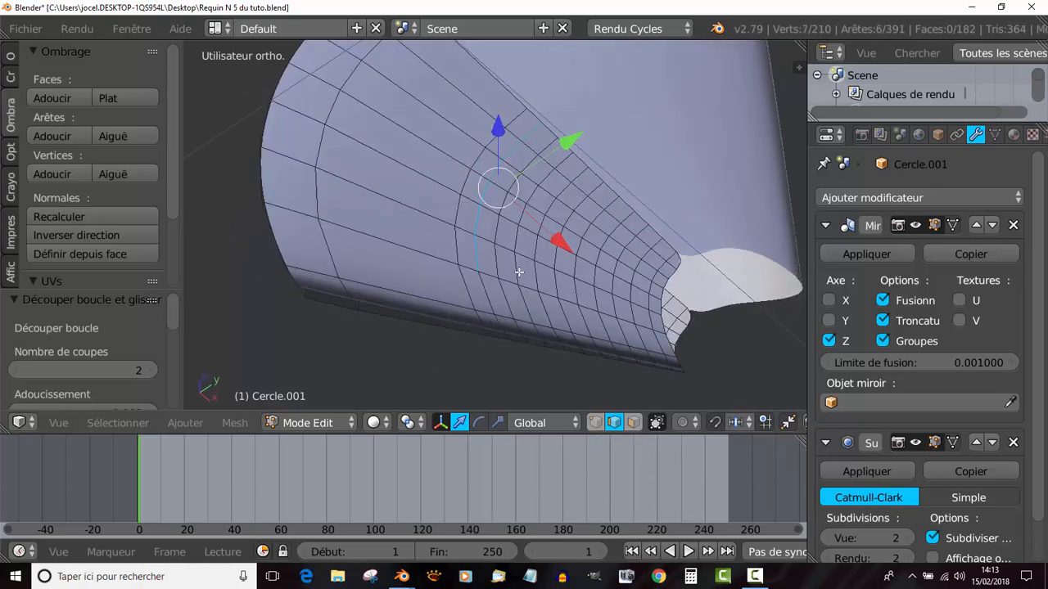
# Step: Add the six matching edges of the third new loop to the selection, skipping the loop between
pyautogui.keyDown('shift'); pyautogui.rightClick(518, 269); pyautogui.keyUp('shift')
pyautogui.keyDown('shift'); pyautogui.rightClick(522, 237); pyautogui.keyUp('shift')
pyautogui.keyDown('shift'); pyautogui.rightClick(526, 212); pyautogui.keyUp('shift')
pyautogui.keyDown('shift'); pyautogui.rightClick(534, 191); pyautogui.keyUp('shift')
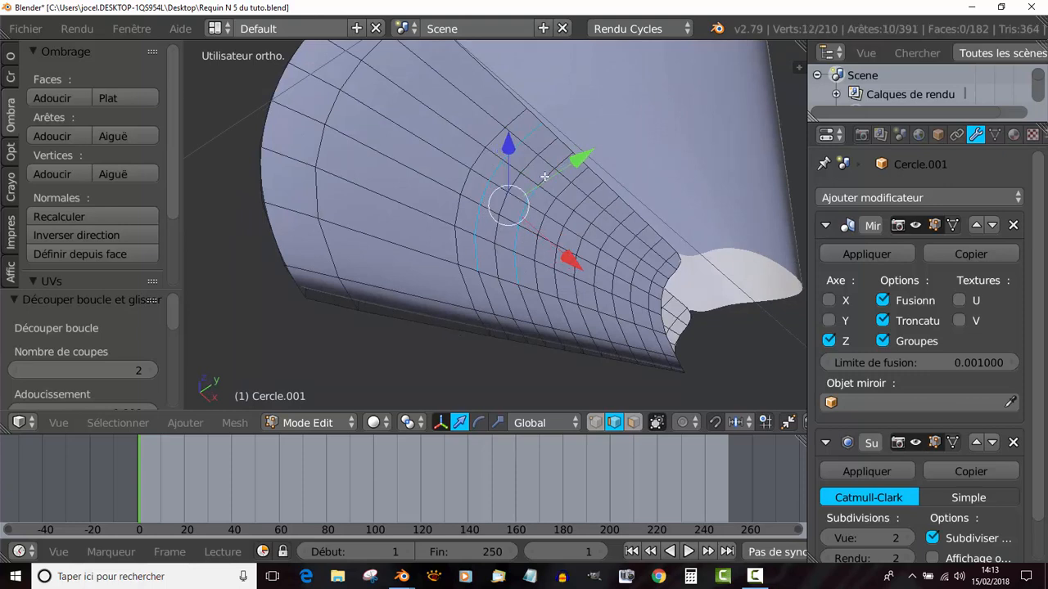
pyautogui.keyDown('shift'); pyautogui.rightClick(550, 171); pyautogui.keyUp('shift')
pyautogui.keyDown('shift'); pyautogui.rightClick(565, 163); pyautogui.keyUp('shift')
# Step: Extend the selection with the six matching edges of the fifth new loop
pyautogui.keyDown('shift'); pyautogui.rightClick(555, 275); pyautogui.keyUp('shift')
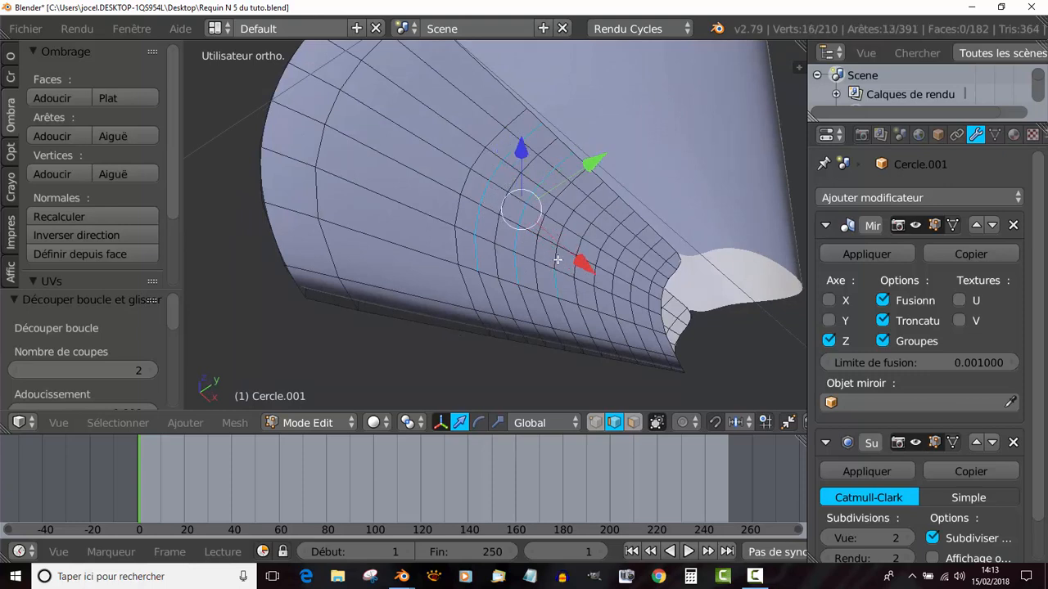
pyautogui.keyDown('shift'); pyautogui.rightClick(557, 260); pyautogui.keyUp('shift')
pyautogui.keyDown('shift'); pyautogui.rightClick(562, 240); pyautogui.keyUp('shift')
pyautogui.keyDown('shift'); pyautogui.rightClick(571, 221); pyautogui.keyUp('shift')
pyautogui.keyDown('shift'); pyautogui.rightClick(580, 196); pyautogui.keyUp('shift')
pyautogui.keyDown('shift'); pyautogui.rightClick(588, 175); pyautogui.keyUp('shift')
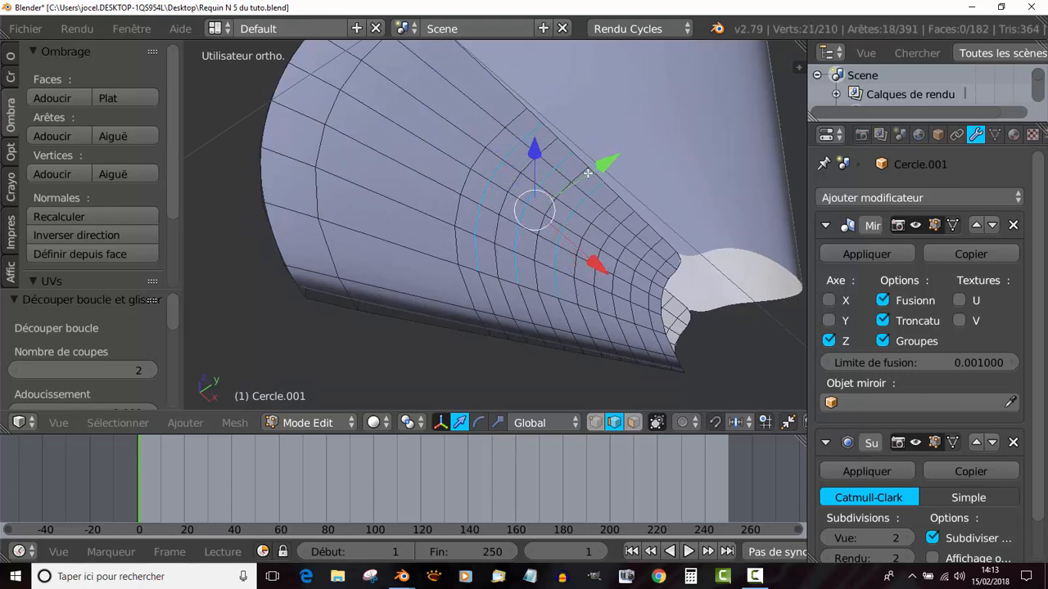
# Step: Add the six matching edges of the original loop just beyond the six new cuts to the selection
pyautogui.keyDown('shift'); pyautogui.rightClick(628, 218); pyautogui.keyUp('shift')
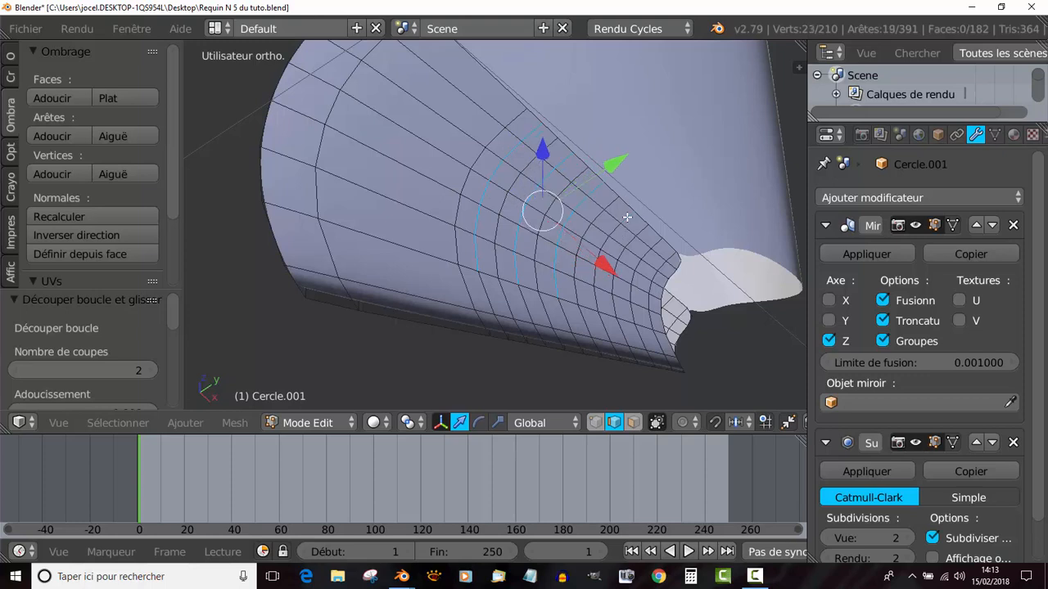
pyautogui.keyDown('shift'); pyautogui.rightClick(610, 235); pyautogui.keyUp('shift')
pyautogui.keyDown('shift'); pyautogui.rightClick(607, 239); pyautogui.keyUp('shift')
pyautogui.keyDown('shift'); pyautogui.rightClick(602, 255); pyautogui.keyUp('shift')
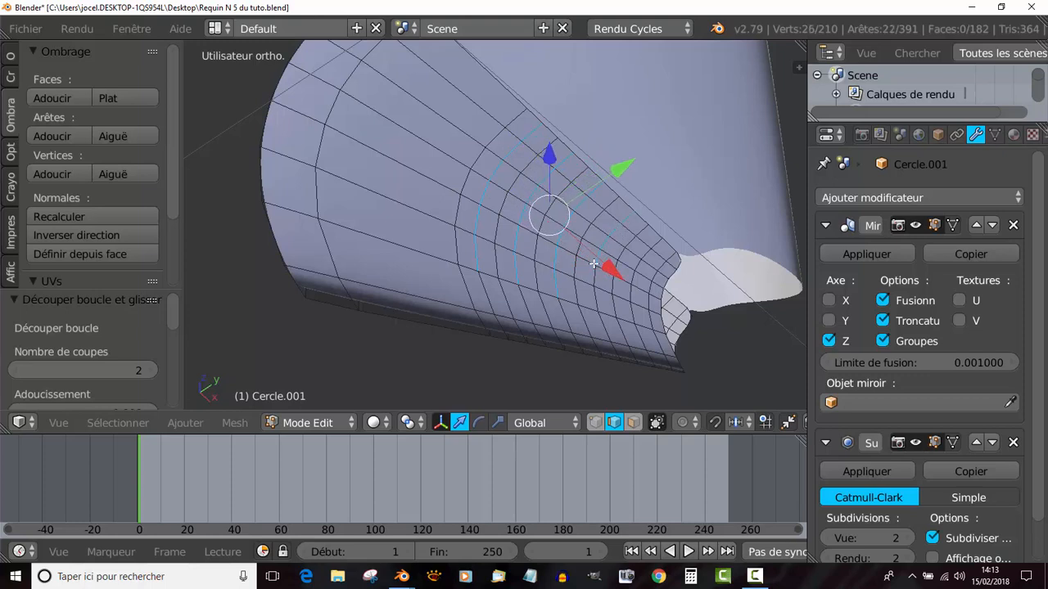
pyautogui.keyDown('shift'); pyautogui.rightClick(595, 272); pyautogui.keyUp('shift')
pyautogui.keyDown('shift'); pyautogui.rightClick(596, 286); pyautogui.keyUp('shift')
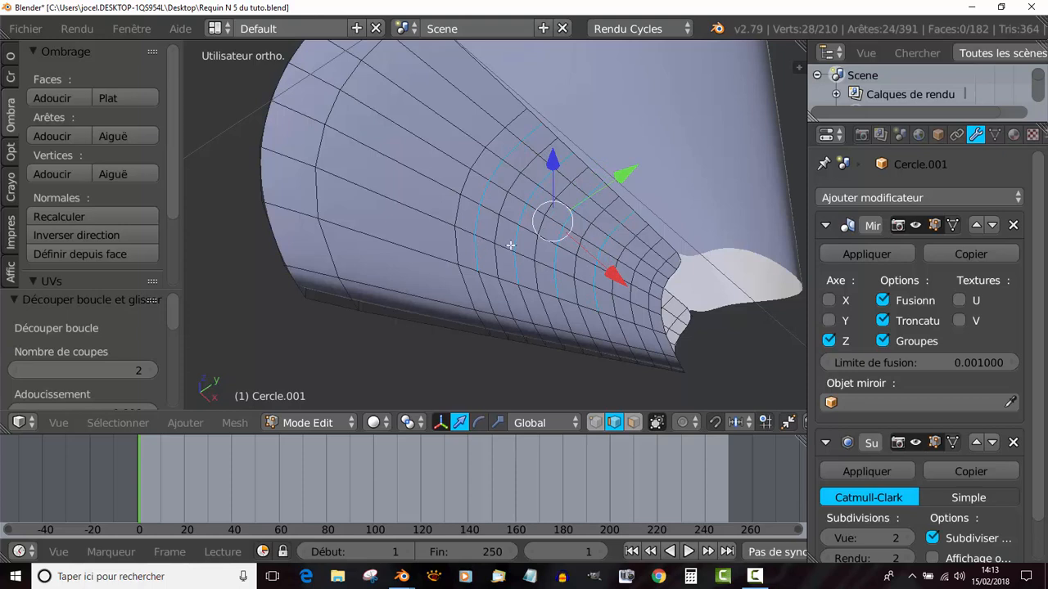
# Step: Add the six matching edges of the alternate loop nearest the throat opening to the selection
pyautogui.keyDown('shift'); pyautogui.rightClick(632, 304); pyautogui.keyUp('shift')
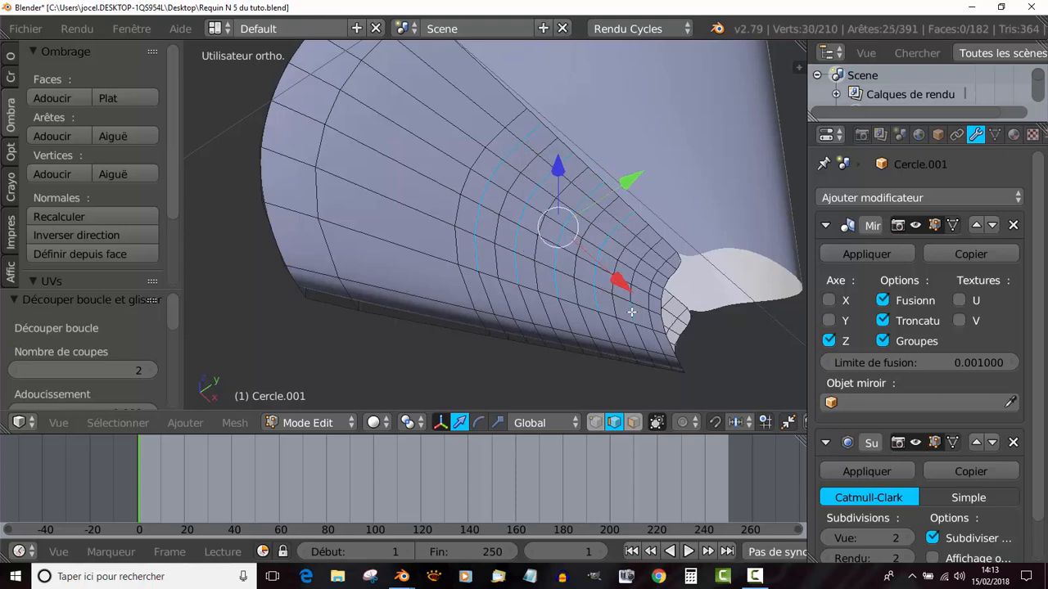
pyautogui.keyDown('shift'); pyautogui.rightClick(630, 291); pyautogui.keyUp('shift')
pyautogui.keyDown('shift'); pyautogui.rightClick(632, 280); pyautogui.keyUp('shift')
pyautogui.keyDown('shift'); pyautogui.rightClick(638, 268); pyautogui.keyUp('shift')
pyautogui.keyDown('shift'); pyautogui.rightClick(649, 252); pyautogui.keyUp('shift')
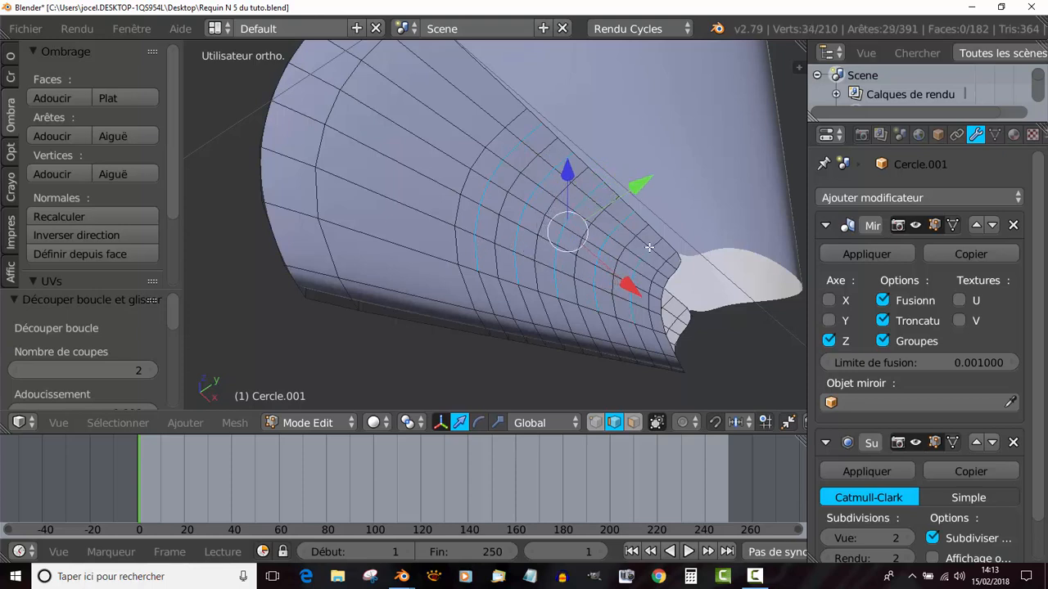
pyautogui.keyDown('shift'); pyautogui.rightClick(653, 246); pyautogui.keyUp('shift')
# Step: Raise the selected edges of the five loops 0.034 along the global Z axis to form ridges
pyautogui.moveTo(591, 292); pyautogui.dragTo(635, 239, button='middle')
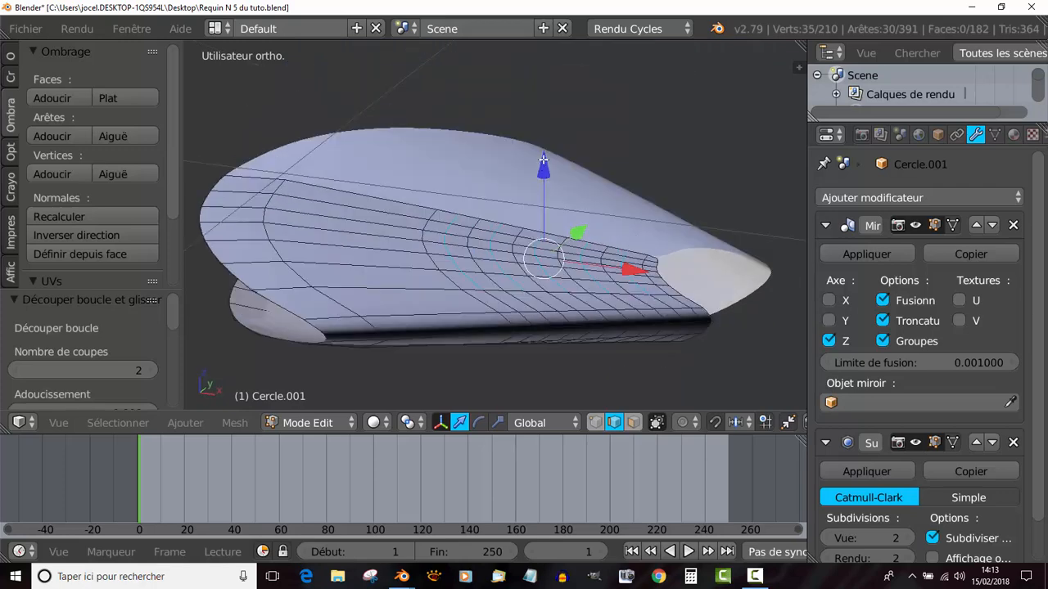
pyautogui.moveTo(544, 166); pyautogui.dragTo(542, 125)
pyautogui.moveTo(541, 125); pyautogui.dragTo(523, 220, button='middle')
pyautogui.scroll(3, 524, 220)
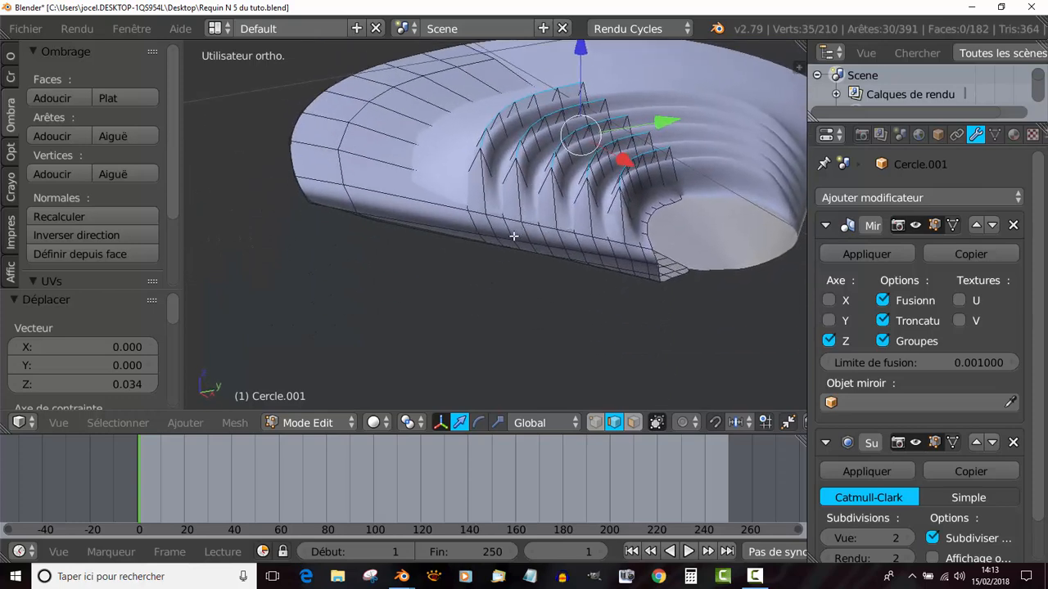
pyautogui.moveTo(534, 258); pyautogui.dragTo(551, 283, button='middle')
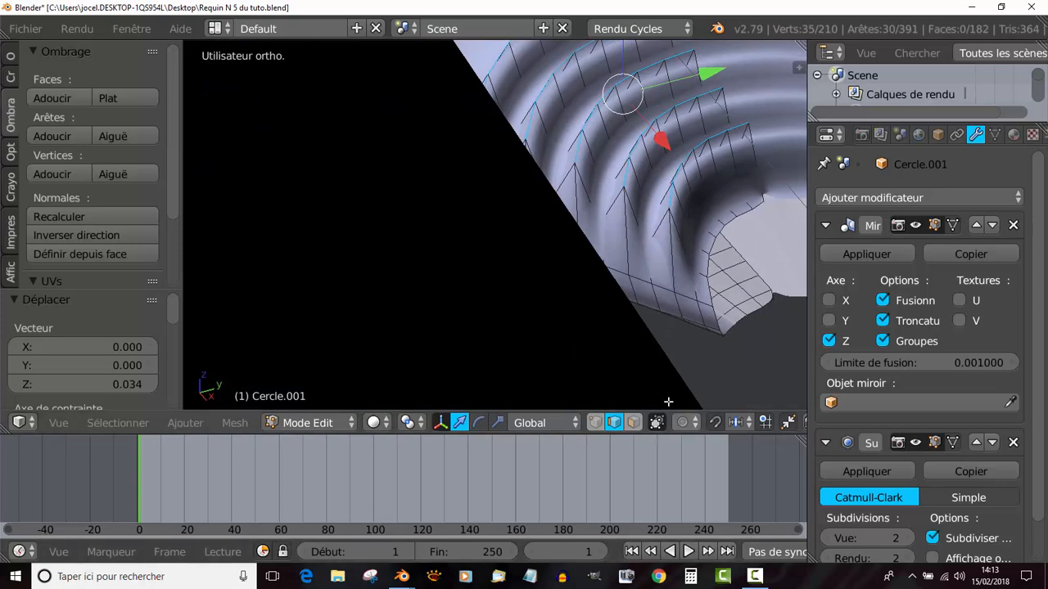
pyautogui.scroll(-3, 651, 221)
pyautogui.moveTo(641, 227); pyautogui.dragTo(587, 236, button='middle')
pyautogui.scroll(2, 548, 262)
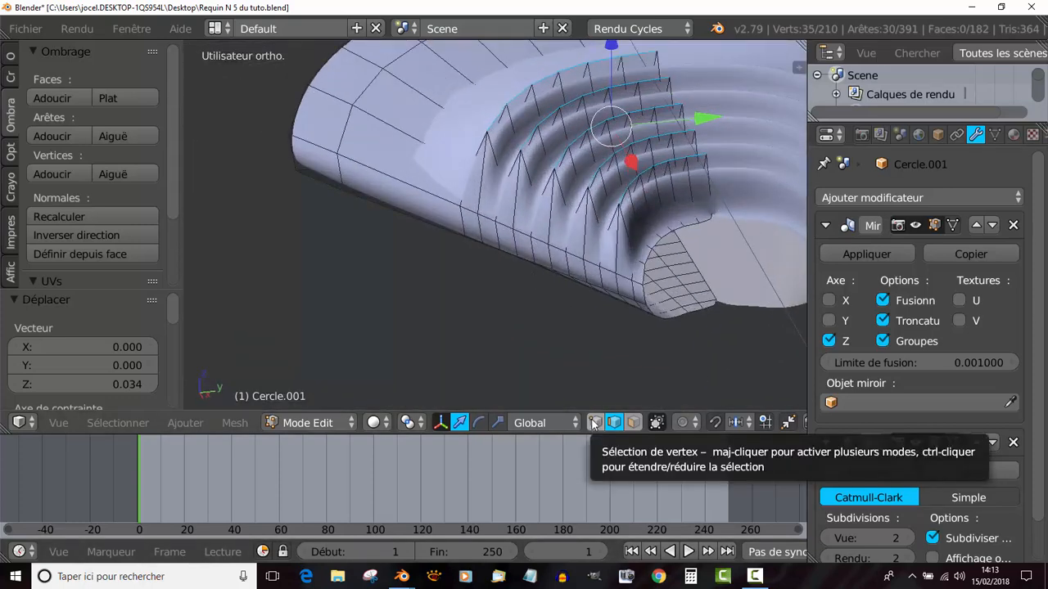
# Step: Set the Subdivision Surface modifier's viewport level to 0
pyautogui.scroll(-2, 874, 438)
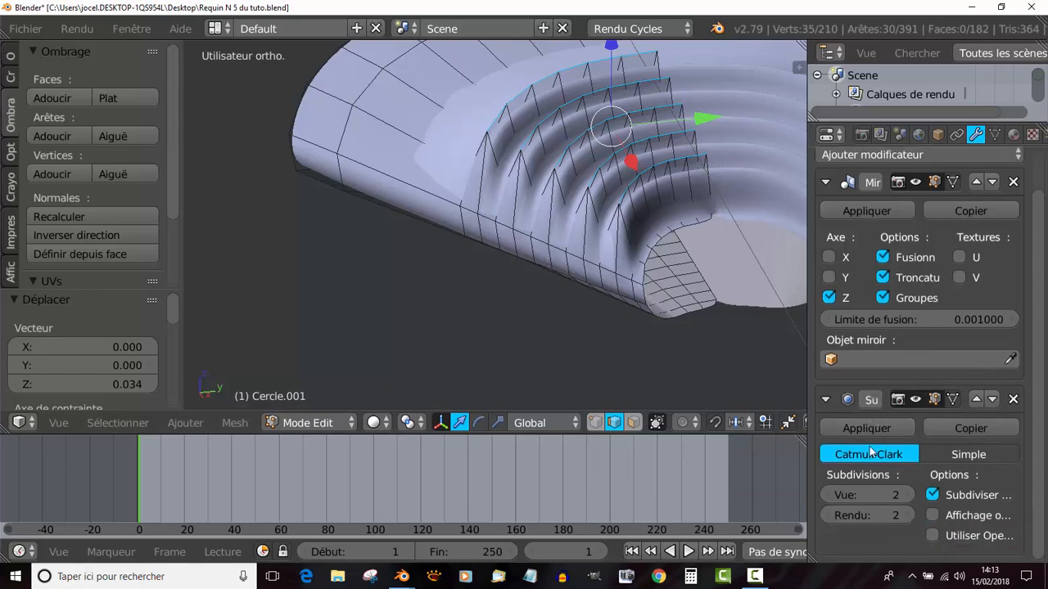
pyautogui.click(826, 494)
pyautogui.click(827, 494)
pyautogui.moveTo(601, 328)
pyautogui.mouseDown(button='middle')
pyautogui.moveTo(568, 326)
pyautogui.moveTo(593, 311)
pyautogui.mouseUp(button='middle')
pyautogui.scroll(1, 583, 322)
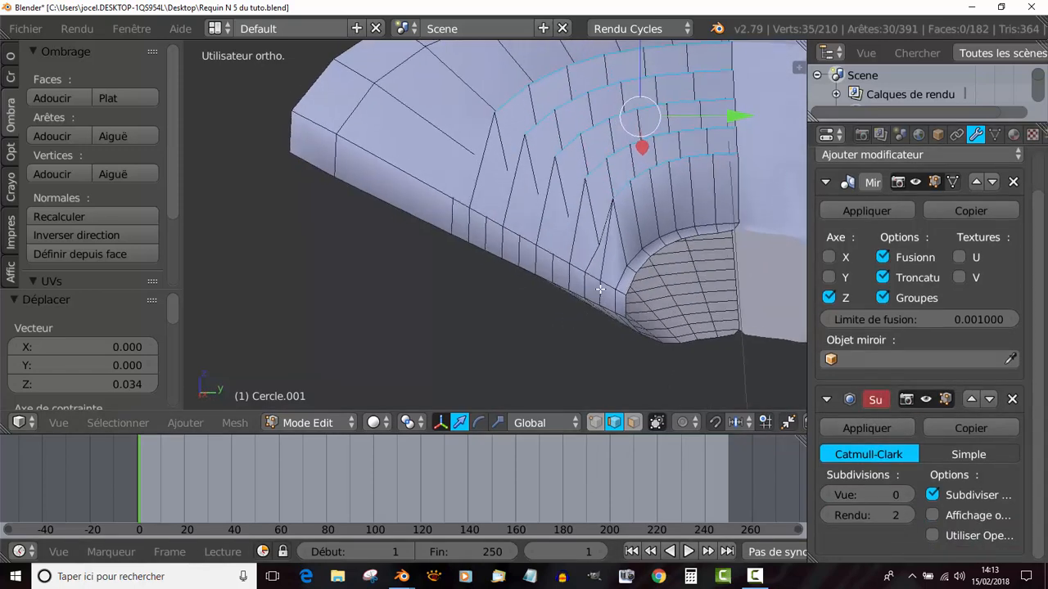
# Step: Select the two side edges directly below the raised part on each of the five ridge loops
pyautogui.rightClick(600, 289)
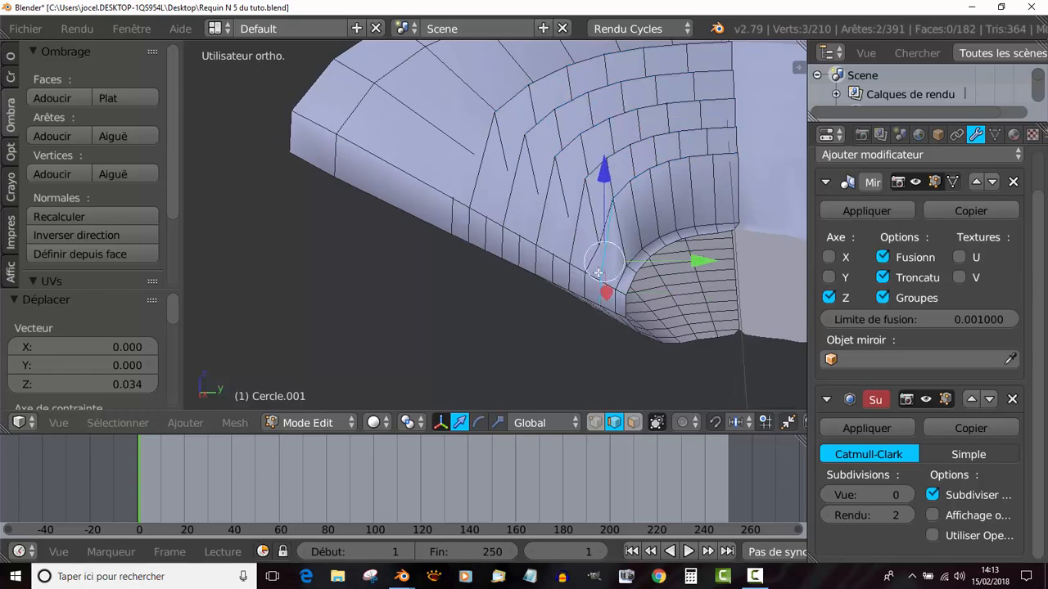
pyautogui.moveTo(598, 273); pyautogui.dragTo(666, 238, button='middle')
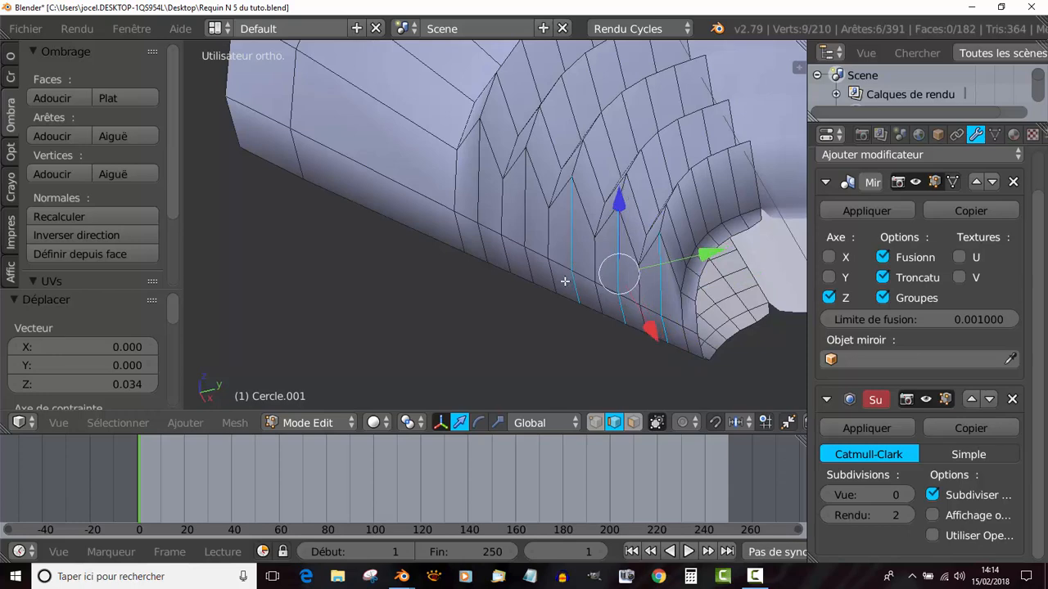
pyautogui.keyDown('shift'); pyautogui.rightClick(528, 257); pyautogui.keyUp('shift')
pyautogui.keyDown('shift'); pyautogui.rightClick(479, 239); pyautogui.keyUp('shift')
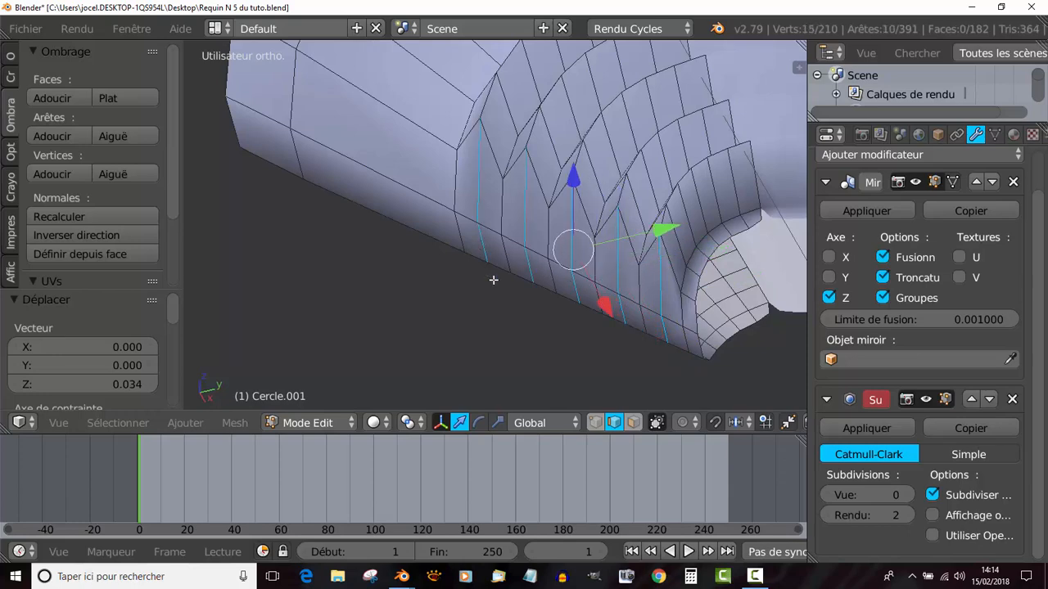
pyautogui.moveTo(490, 352); pyautogui.dragTo(483, 354, button='middle')
pyautogui.moveTo(535, 311); pyautogui.dragTo(513, 333, button='middle')
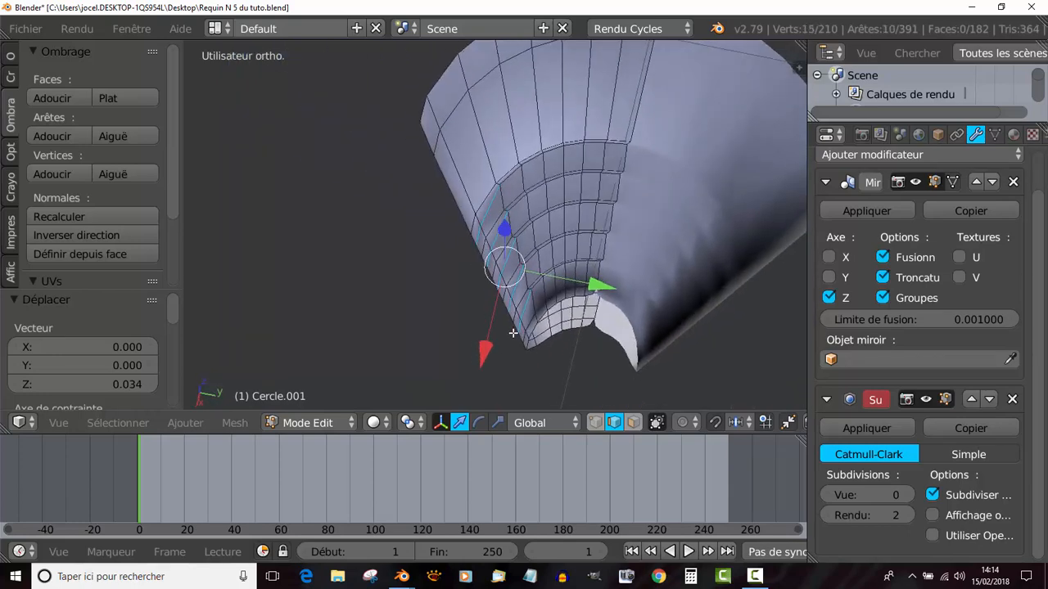
# Step: Switch the transform orientation to Normal and move the selected side edges outward by -0.021 along Z
pyautogui.click(540, 422)
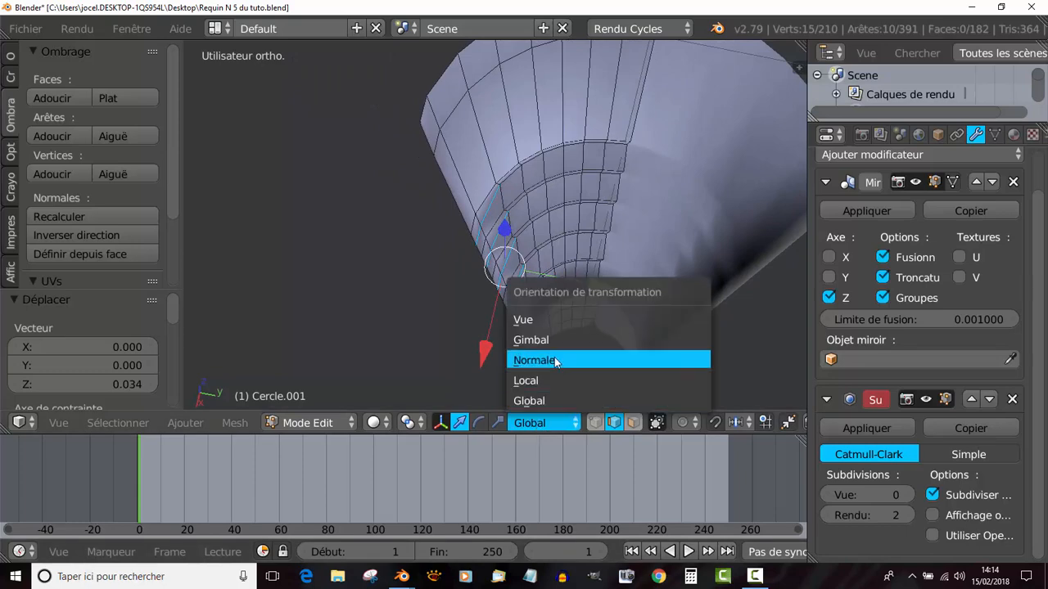
pyautogui.click(564, 360)
pyautogui.moveTo(566, 351); pyautogui.dragTo(564, 278, button='middle')
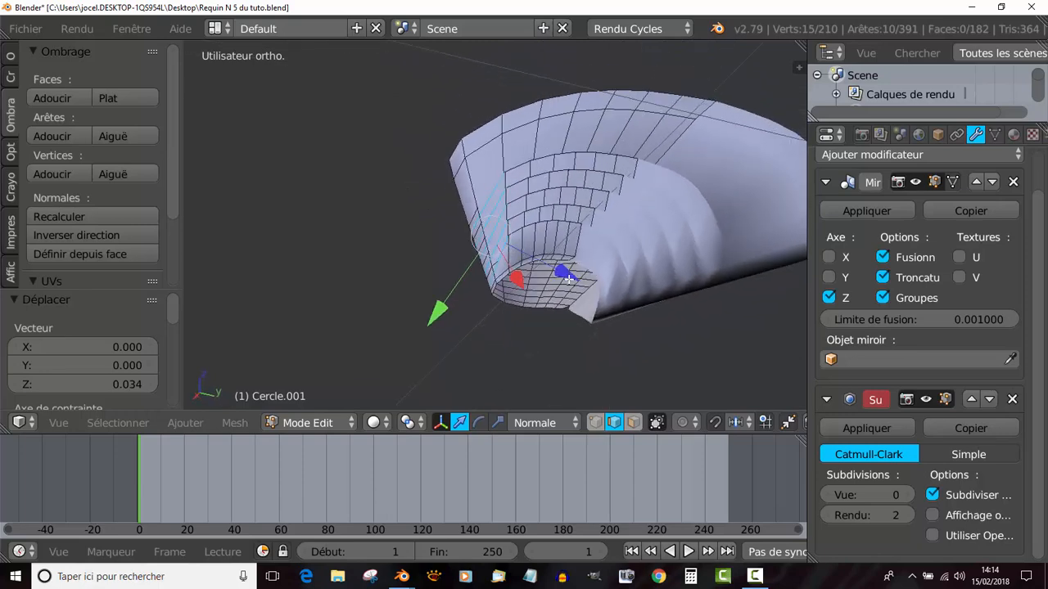
pyautogui.moveTo(565, 279); pyautogui.dragTo(550, 277)
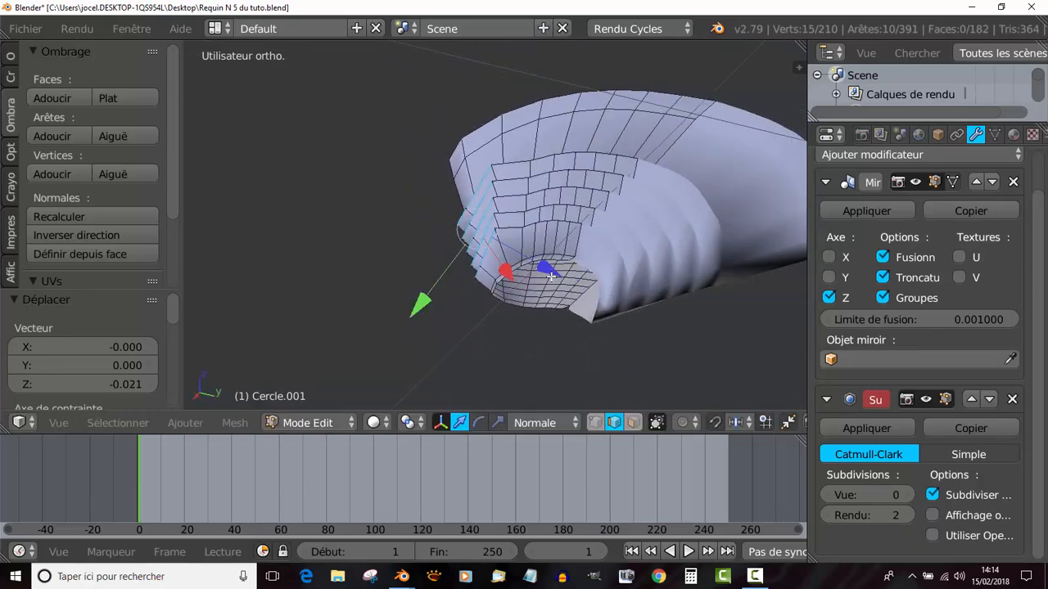
# Step: Select the next lower edge on each of the five ridge loops and move them 0.019 along the normal Y axis
pyautogui.moveTo(542, 289); pyautogui.dragTo(522, 234, button='middle')
pyautogui.scroll(3, 539, 236)
pyautogui.rightClick(542, 225)
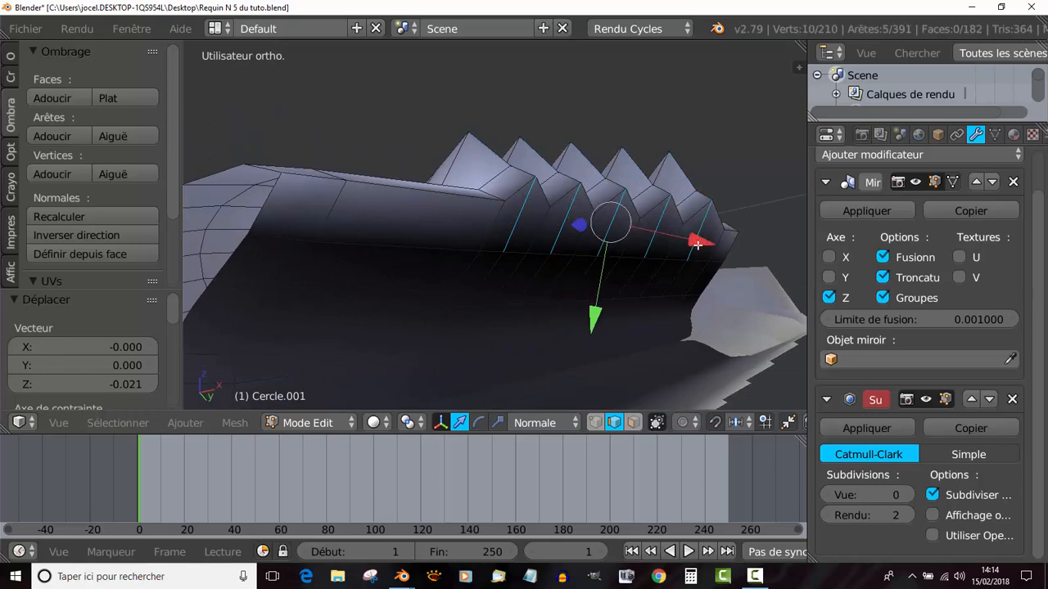
pyautogui.moveTo(696, 243); pyautogui.dragTo(624, 320, button='middle')
pyautogui.moveTo(590, 325); pyautogui.dragTo(573, 340)
pyautogui.moveTo(573, 340); pyautogui.dragTo(704, 366, button='middle')
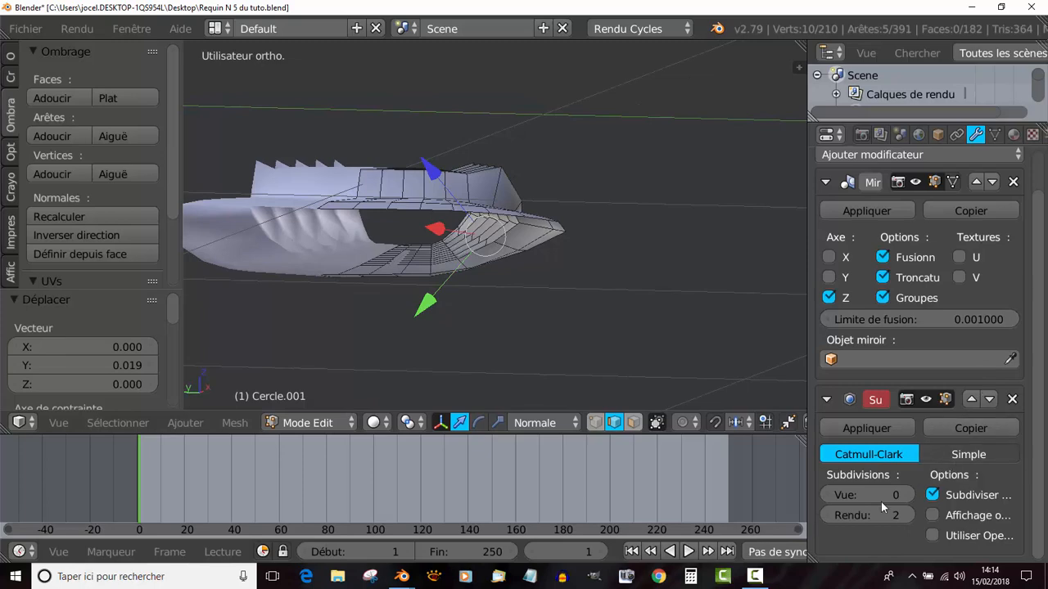
# Step: Restore the Subdivision Surface modifier's viewport level to 2 and look over the smoothed ridges
pyautogui.click(911, 495)
pyautogui.click(911, 495)
pyautogui.moveTo(709, 374); pyautogui.dragTo(433, 200, button='middle')
pyautogui.moveTo(603, 238); pyautogui.dragTo(706, 305, button='middle')
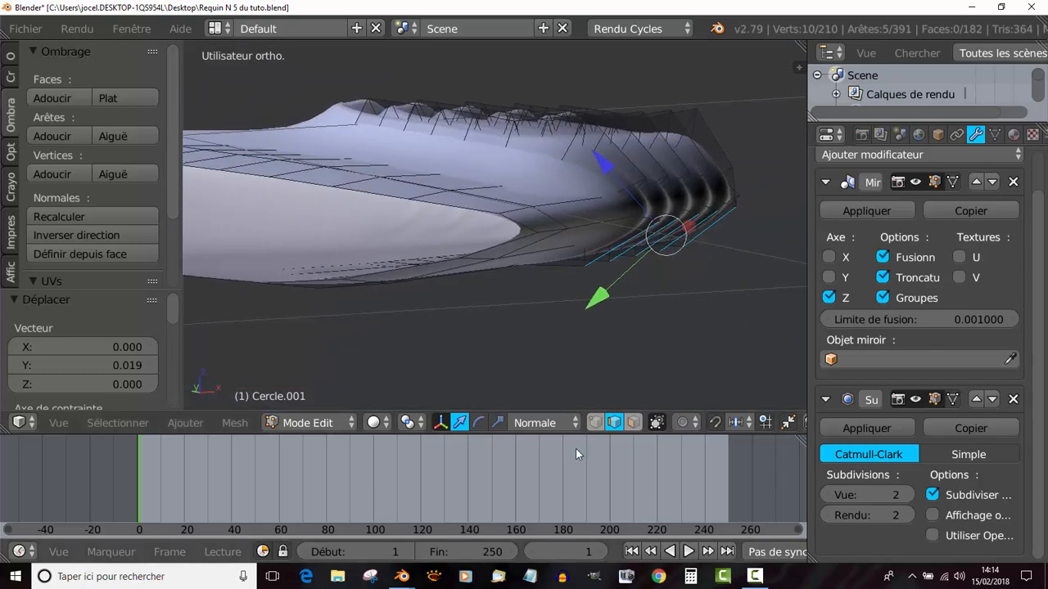
# Step: Switch the transform orientation to Global and move the five selected lower edges -0.024 along Z
pyautogui.click(532, 423)
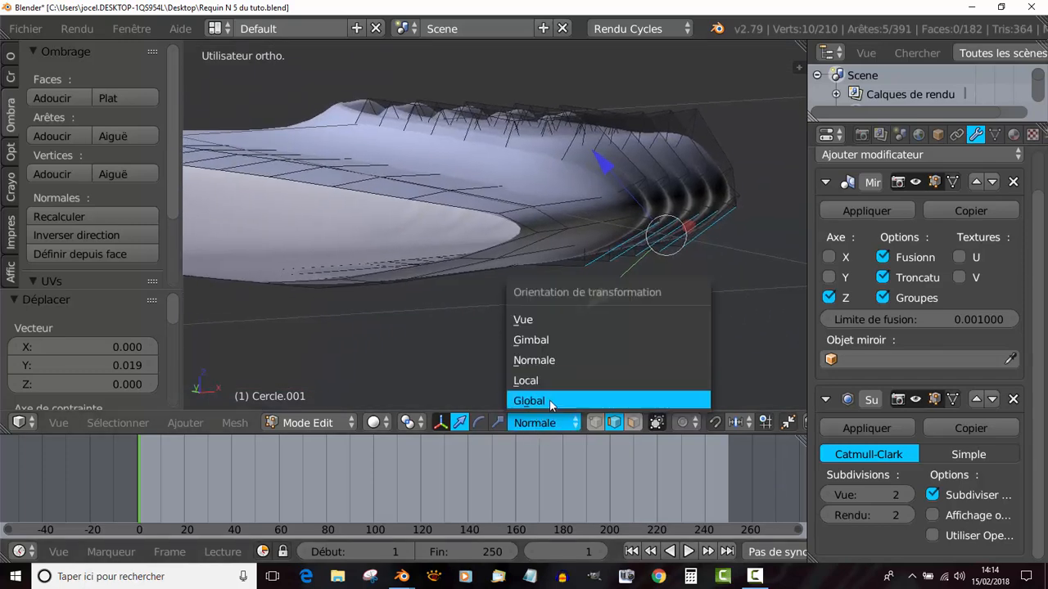
pyautogui.click(536, 401)
pyautogui.moveTo(661, 347); pyautogui.dragTo(689, 342, button='middle')
pyautogui.moveTo(578, 142); pyautogui.dragTo(579, 181)
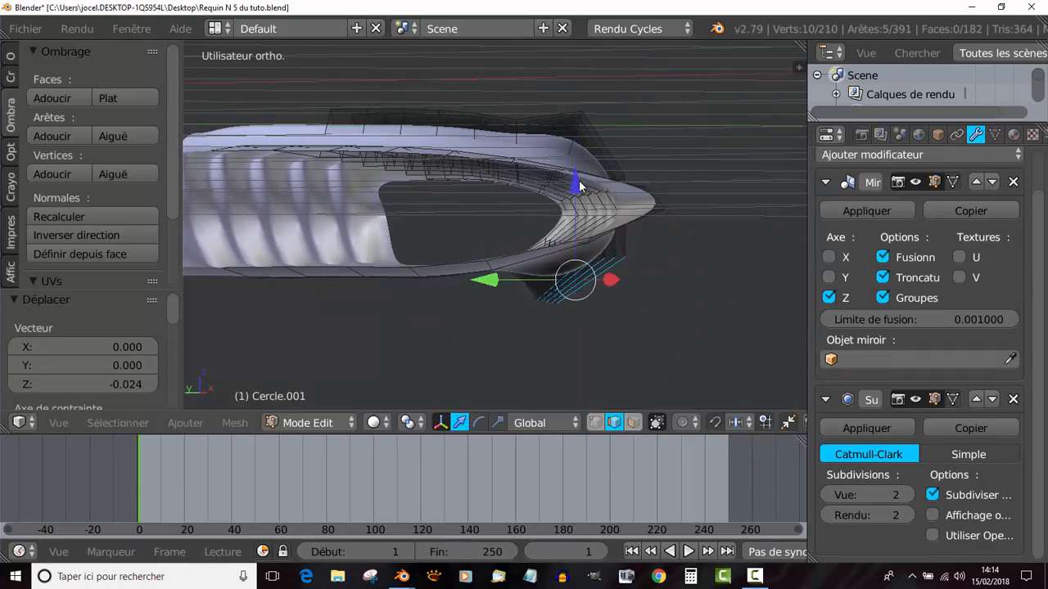
# Step: Inspect the smoothed side ridges in Object Mode, then return to Edit Mode
pyautogui.press('Tab')
pyautogui.moveTo(542, 287); pyautogui.dragTo(460, 281, button='middle')
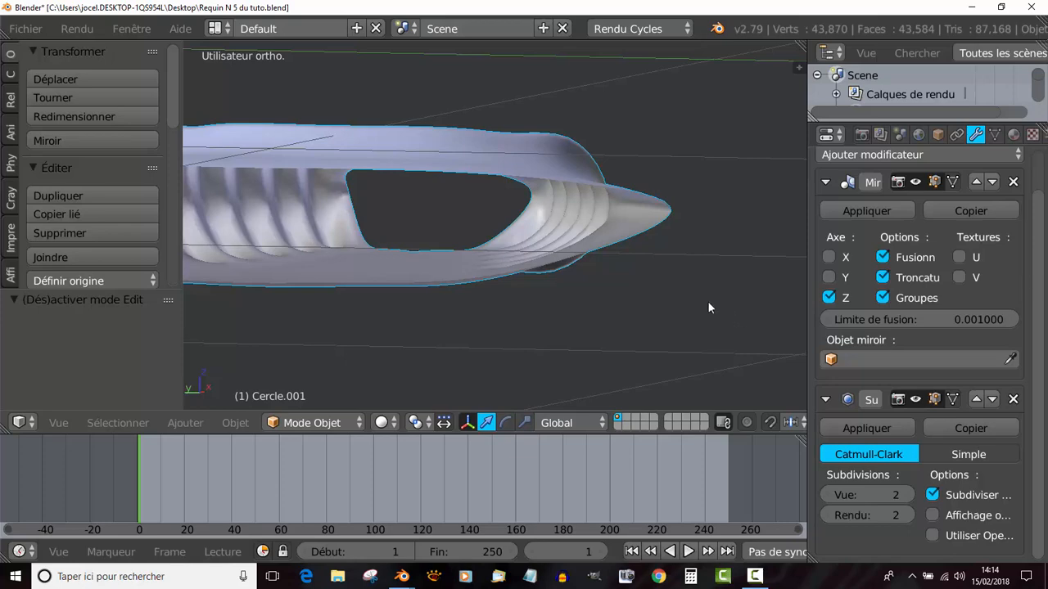
pyautogui.moveTo(650, 297)
pyautogui.mouseDown(button='middle')
pyautogui.moveTo(619, 275)
pyautogui.moveTo(570, 303)
pyautogui.moveTo(428, 316)
pyautogui.mouseUp(button='middle')
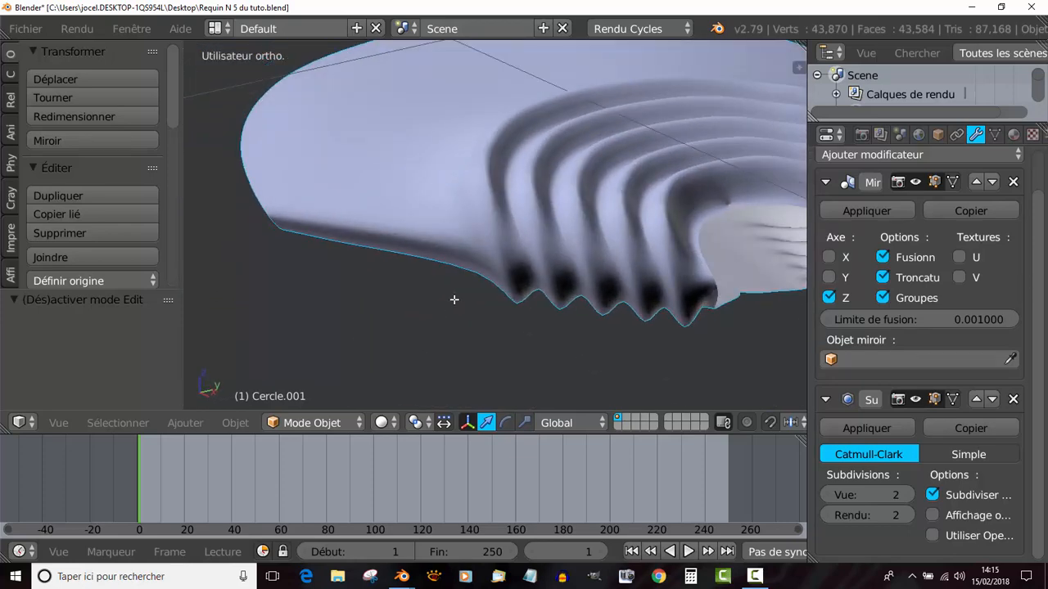
pyautogui.press('Tab')
pyautogui.moveTo(515, 308)
pyautogui.mouseDown(button='middle')
pyautogui.moveTo(548, 311)
pyautogui.moveTo(557, 292)
pyautogui.moveTo(598, 283)
pyautogui.mouseUp(button='middle')
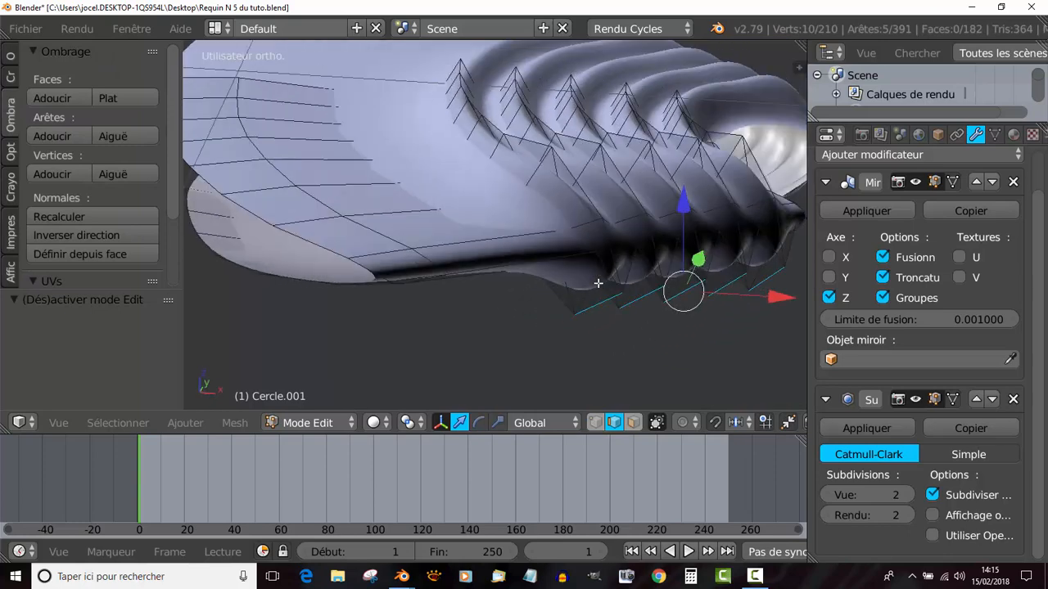
# Step: Select two consecutive side edges on each of the five ridges of the smoothed mesh
pyautogui.moveTo(585, 235); pyautogui.dragTo(503, 231, button='middle')
pyautogui.rightClick(480, 205)
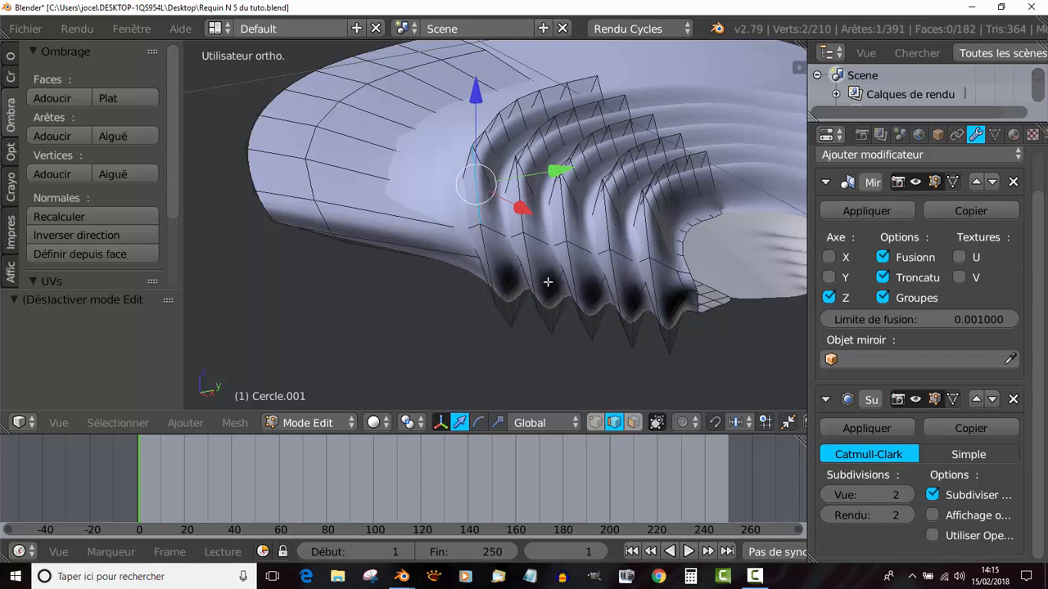
pyautogui.moveTo(547, 282); pyautogui.dragTo(504, 286, button='middle')
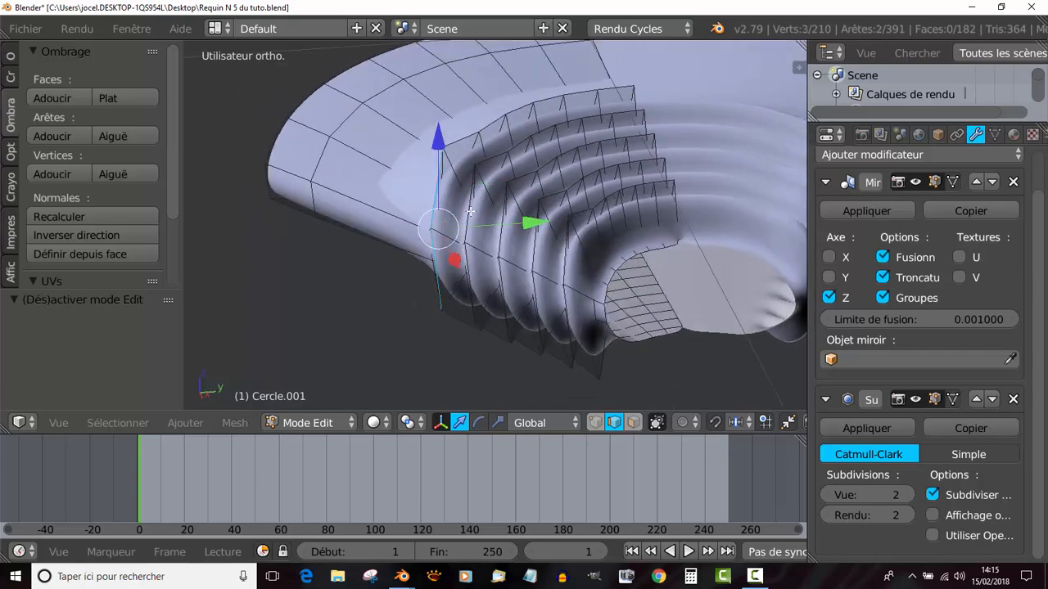
pyautogui.keyDown('shift'); pyautogui.rightClick(501, 286); pyautogui.keyUp('shift')
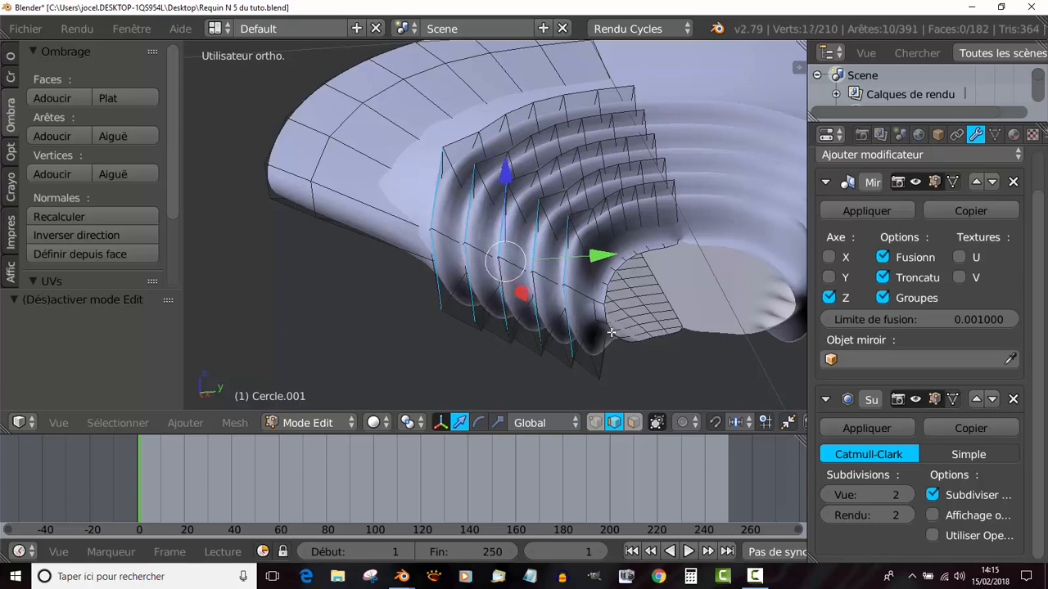
pyautogui.moveTo(612, 333)
pyautogui.mouseDown(button='middle')
pyautogui.moveTo(676, 333)
pyautogui.moveTo(613, 327)
pyautogui.moveTo(622, 329)
pyautogui.mouseUp(button='middle')
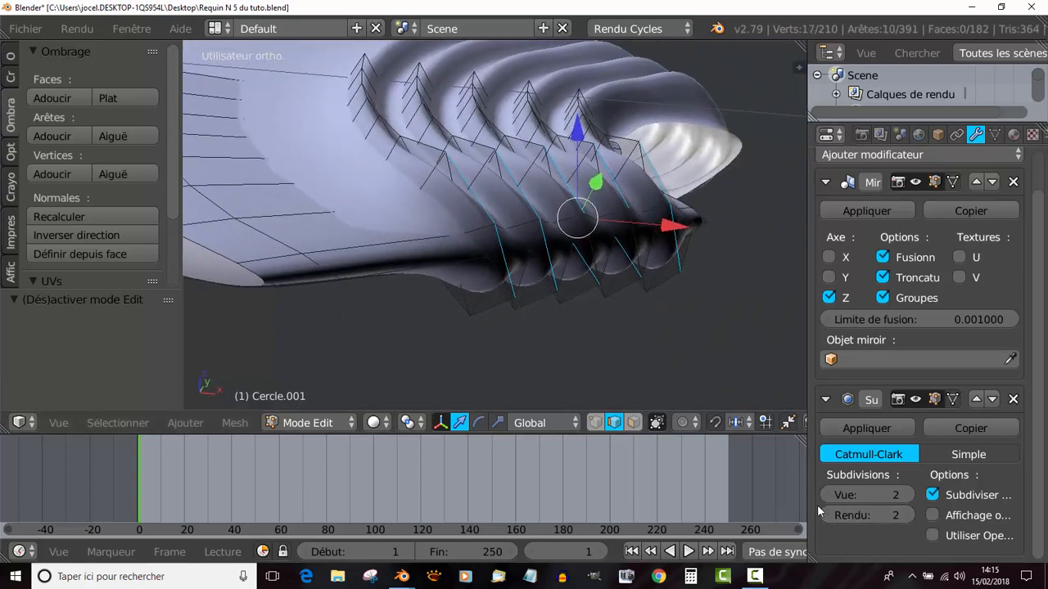
# Step: Lower the Subdivision Surface modifier's viewport level to 0 to expose the ridge edges
pyautogui.click(826, 495)
pyautogui.click(825, 496)
pyautogui.moveTo(573, 360); pyautogui.dragTo(550, 285, button='middle')
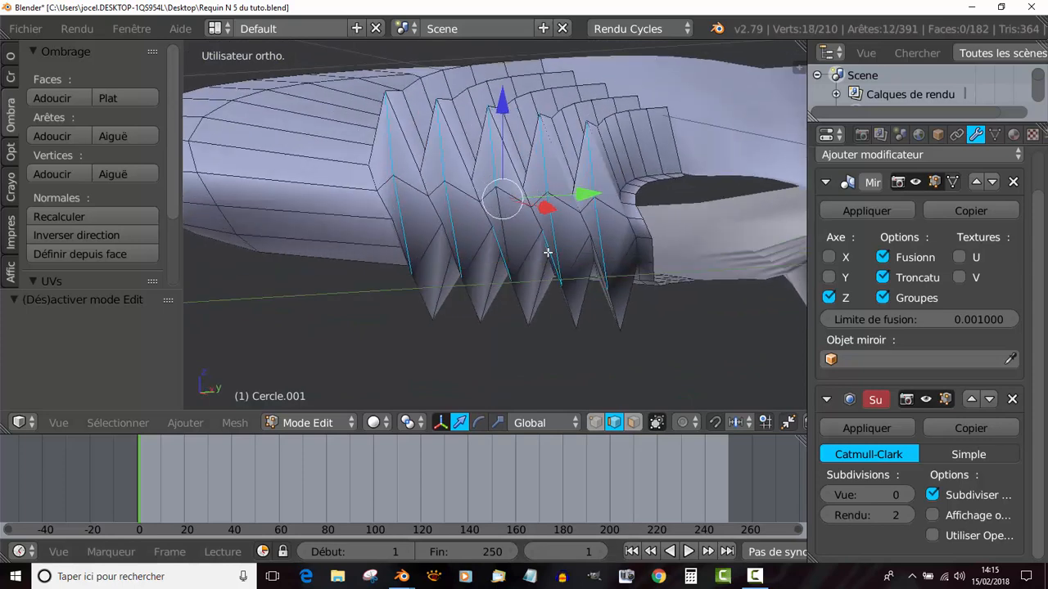
pyautogui.moveTo(575, 280); pyautogui.dragTo(586, 278, button='middle')
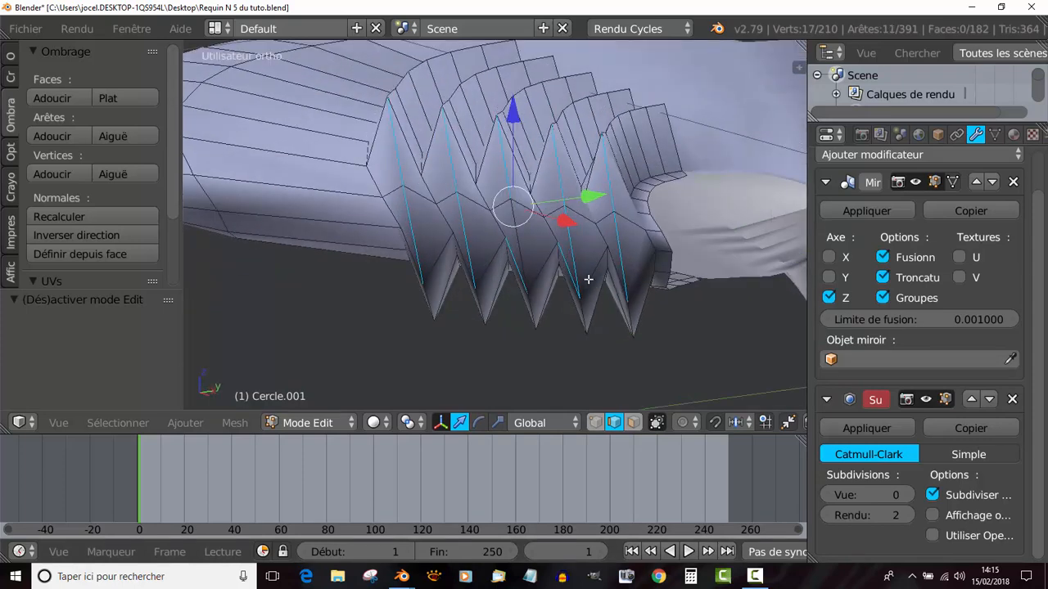
# Step: Reselect exactly two consecutive side edges along the crest of each of the five ridges
pyautogui.rightClick(582, 266)
pyautogui.keyDown('shift'); pyautogui.rightClick(558, 182); pyautogui.keyUp('shift')
pyautogui.keyDown('shift'); pyautogui.rightClick(616, 196); pyautogui.keyUp('shift')
pyautogui.keyDown('shift'); pyautogui.rightClick(587, 248); pyautogui.keyUp('shift')
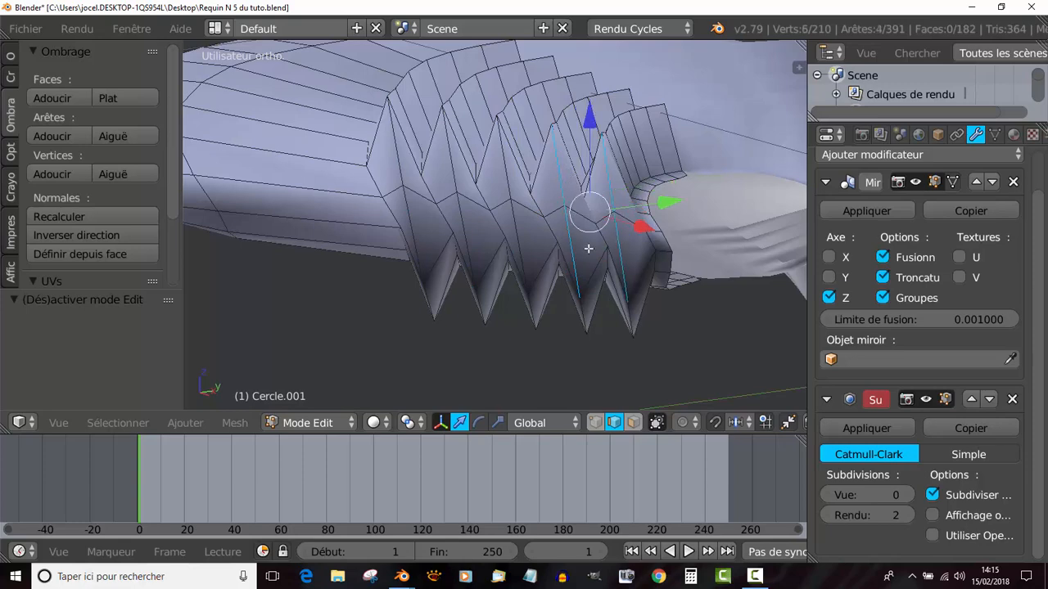
pyautogui.keyDown('shift'); pyautogui.rightClick(509, 186); pyautogui.keyUp('shift')
pyautogui.keyDown('shift'); pyautogui.rightClick(514, 228); pyautogui.keyUp('shift')
pyautogui.keyDown('shift'); pyautogui.rightClick(467, 231); pyautogui.keyUp('shift')
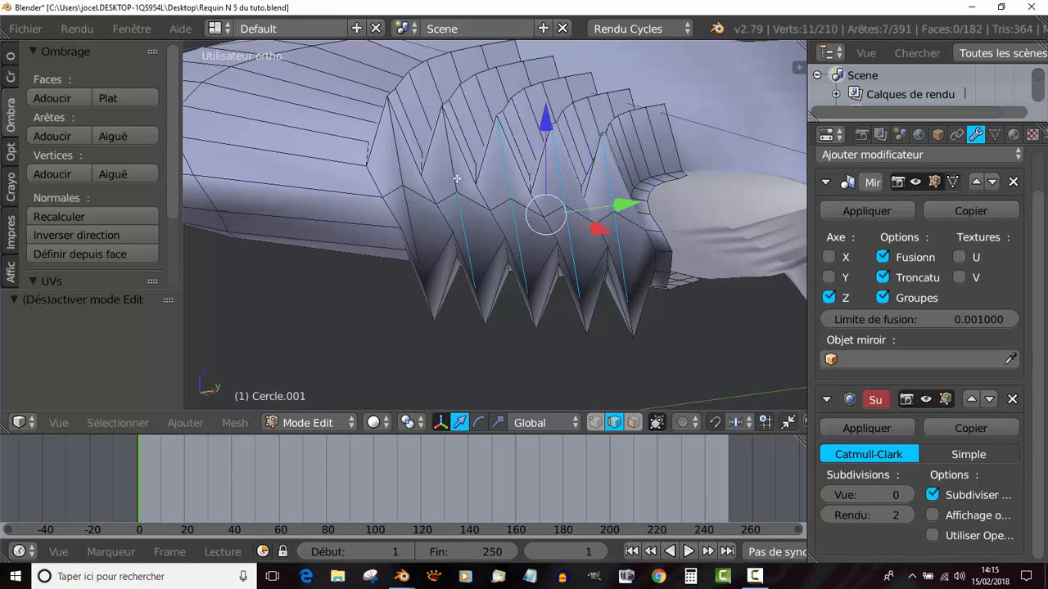
pyautogui.keyDown('shift'); pyautogui.rightClick(457, 180); pyautogui.keyUp('shift')
pyautogui.keyDown('shift'); pyautogui.rightClick(396, 171); pyautogui.keyUp('shift')
pyautogui.keyDown('shift'); pyautogui.rightClick(416, 234); pyautogui.keyUp('shift')
# Step: Rip the mesh along the ten selected ridge edges, leaving the ripped edges in place
pyautogui.moveTo(485, 327); pyautogui.dragTo(539, 360, button='middle')
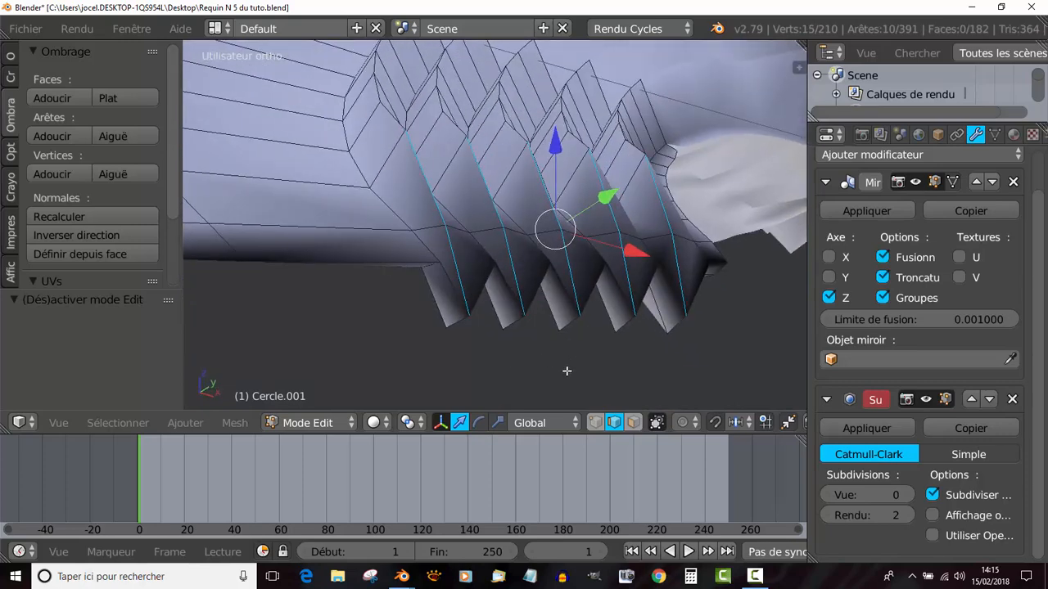
pyautogui.press('v')
pyautogui.rightClick(567, 371)
pyautogui.moveTo(562, 301); pyautogui.dragTo(540, 360, button='middle')
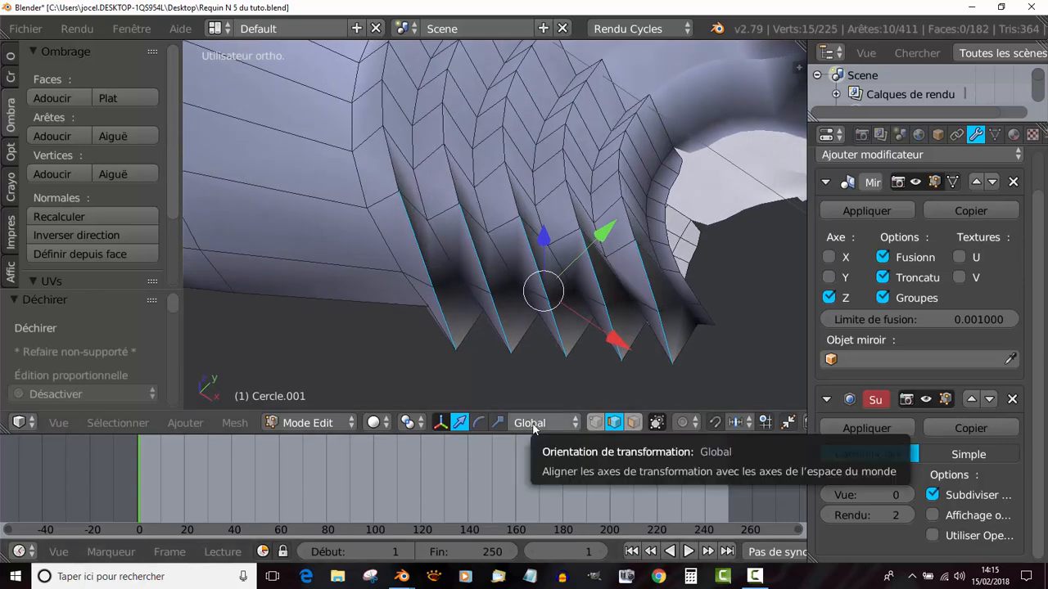
# Step: Set the transform orientation to Normal and move the ripped ridge edges slightly to open the side slits
pyautogui.click(533, 426)
pyautogui.click(532, 401)
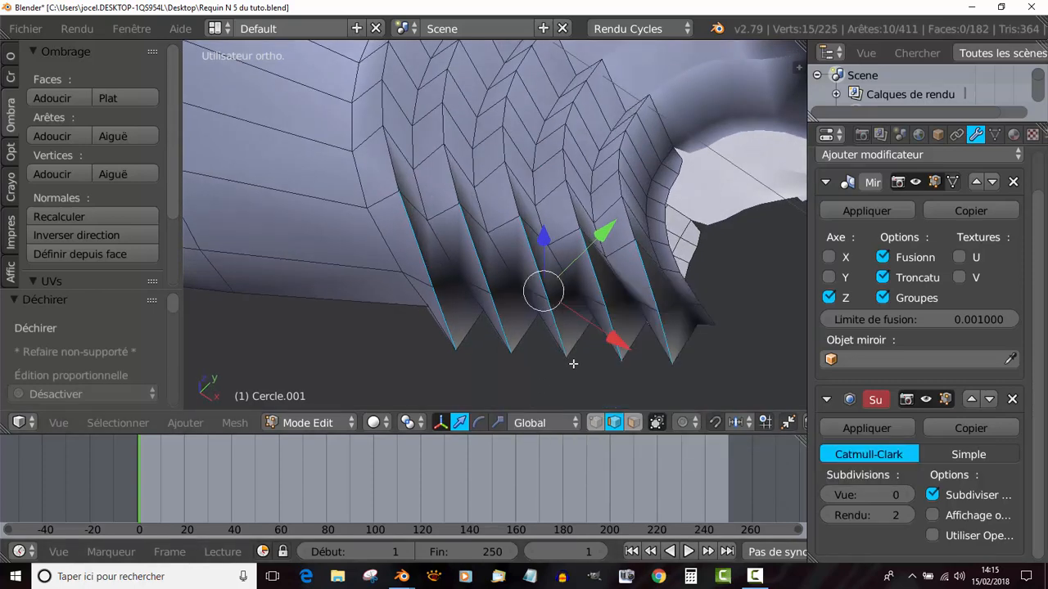
pyautogui.moveTo(573, 363); pyautogui.dragTo(540, 405, button='middle')
pyautogui.click(536, 424)
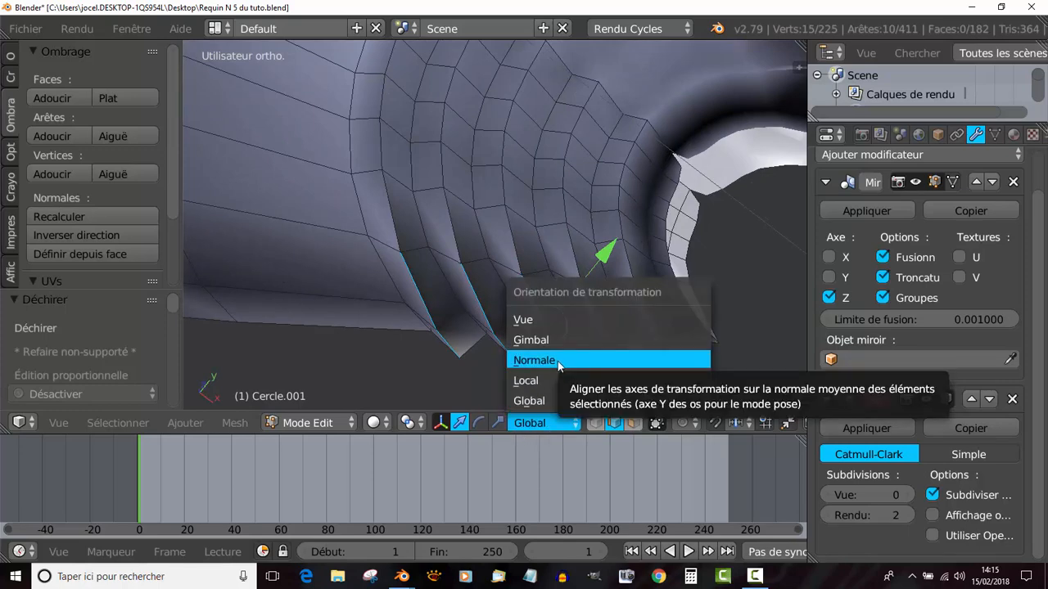
pyautogui.click(558, 361)
pyautogui.moveTo(576, 353)
pyautogui.mouseDown(button='middle')
pyautogui.moveTo(589, 346)
pyautogui.moveTo(580, 337)
pyautogui.mouseUp(button='middle')
pyautogui.moveTo(620, 283); pyautogui.dragTo(629, 293)
pyautogui.moveTo(629, 293); pyautogui.dragTo(774, 295, button='middle')
# Step: Raise the Subdivision Surface modifier's viewport level to 2 and check the smoothed slits in Object Mode
pyautogui.click(907, 495)
pyautogui.click(907, 495)
pyautogui.scroll(-3, 676, 372)
pyautogui.scroll(4, 543, 378)
pyautogui.scroll(-2, 762, 344)
pyautogui.moveTo(762, 343); pyautogui.dragTo(715, 347, button='middle')
pyautogui.press('Tab')
pyautogui.moveTo(666, 325); pyautogui.dragTo(581, 399, button='middle')
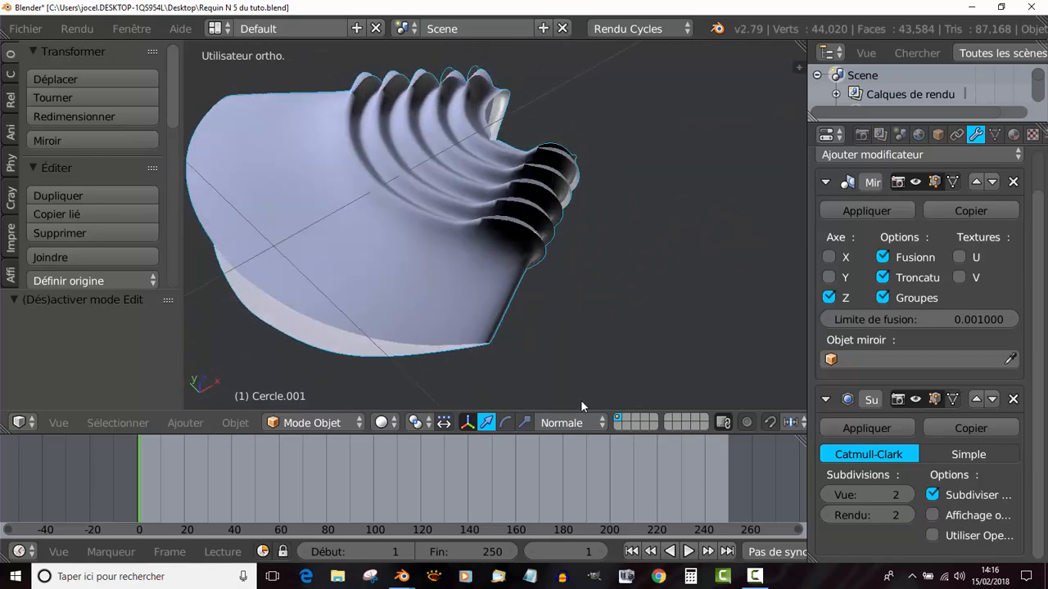
# Step: Select nine spaced vertices along the crests of the five ridges and shift them slightly along the normal Z axis to make the crests uneven
pyautogui.press('Tab')
pyautogui.scroll(3, 546, 307)
pyautogui.keyDown('shift'); pyautogui.moveTo(602, 287); pyautogui.dragTo(695, 373, button='middle'); pyautogui.keyUp('shift')
pyautogui.scroll(2, 503, 309)
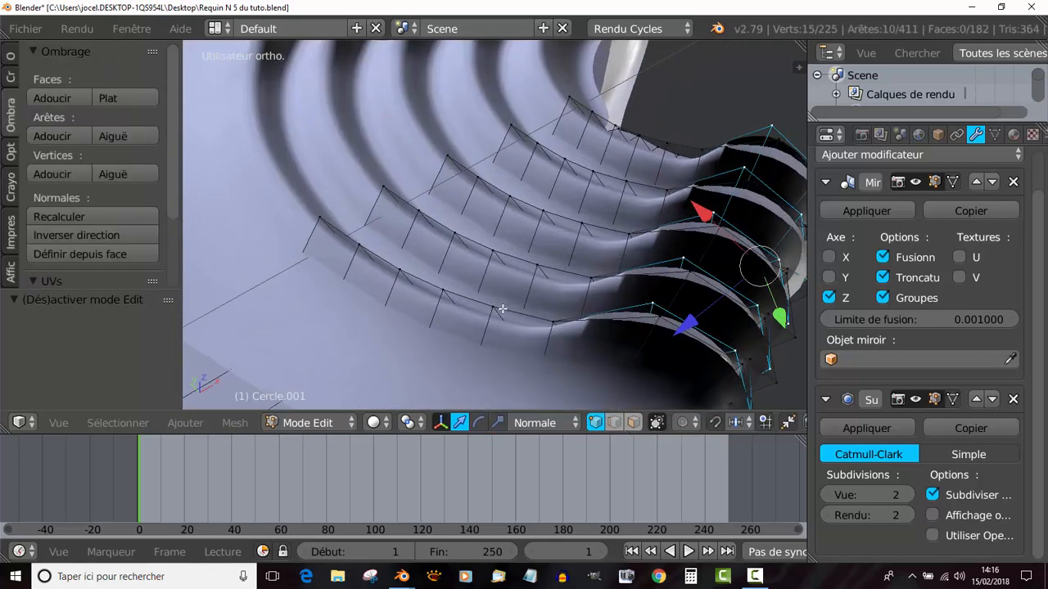
pyautogui.rightClick(494, 308)
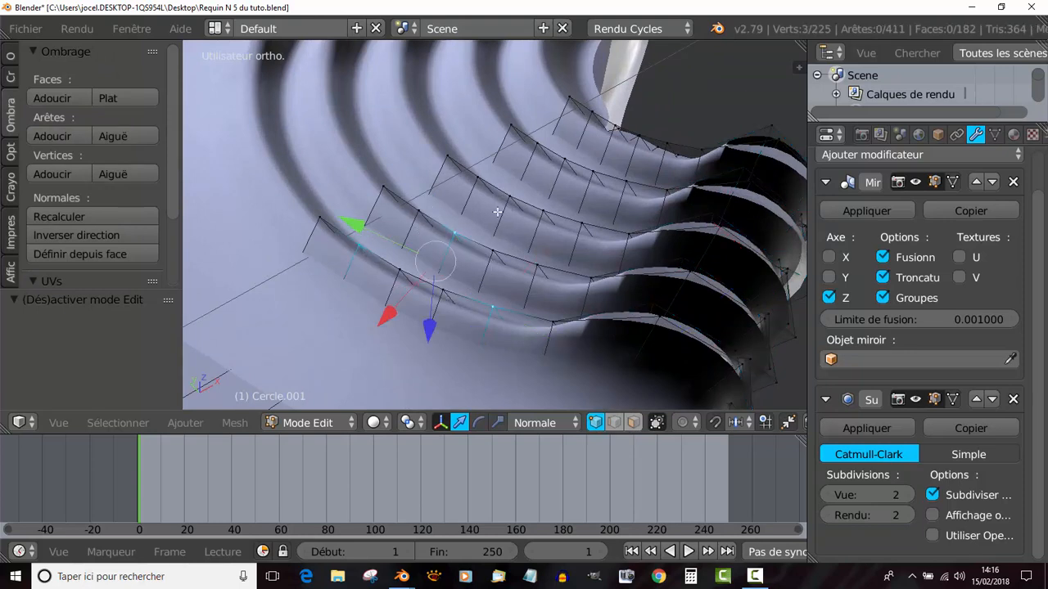
pyautogui.keyDown('shift'); pyautogui.rightClick(592, 169); pyautogui.keyUp('shift')
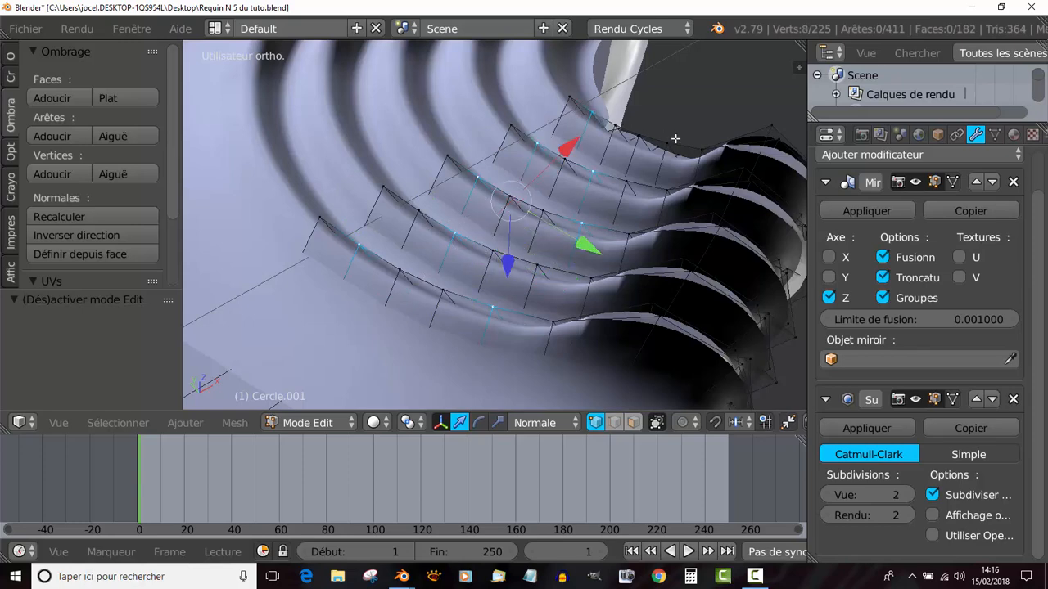
pyautogui.moveTo(659, 194); pyautogui.dragTo(615, 196, button='middle')
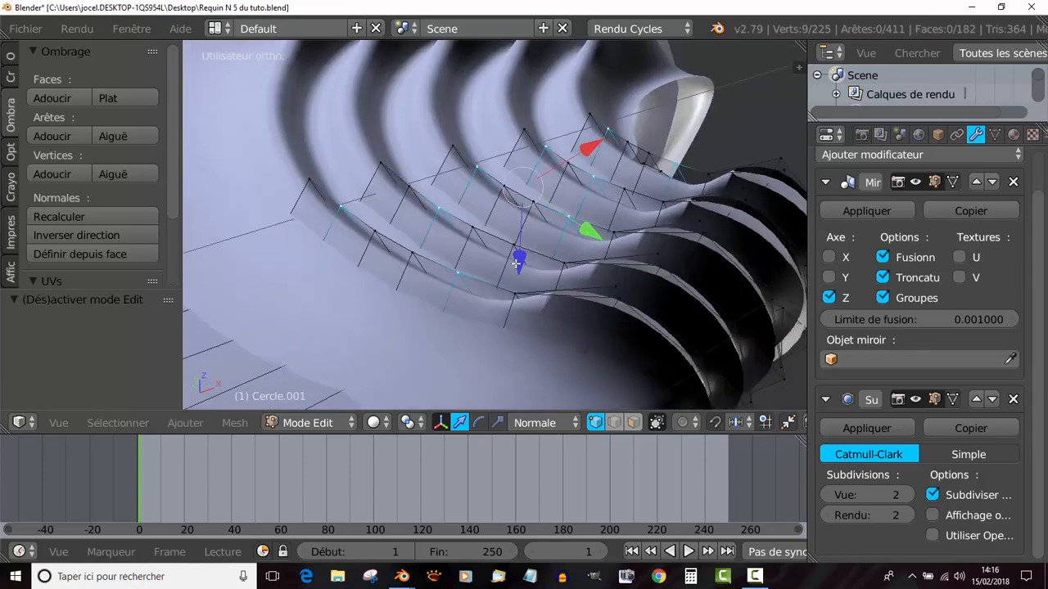
pyautogui.moveTo(518, 262); pyautogui.dragTo(522, 245)
pyautogui.press('Tab')
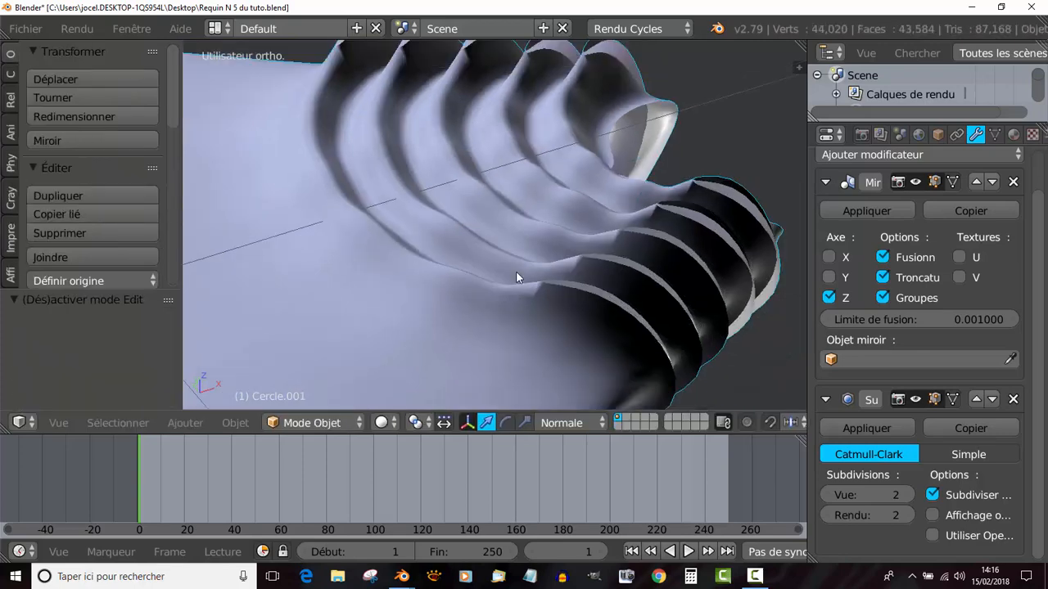
# Step: Lower the Subdivision Surface viewport level to 0 and select one vertex per ridge on the underside, near the ends of the five slits
pyautogui.scroll(-5, 517, 273)
pyautogui.moveTo(580, 243)
pyautogui.mouseDown(button='middle')
pyautogui.moveTo(602, 213)
pyautogui.moveTo(567, 235)
pyautogui.mouseUp(button='middle')
pyautogui.scroll(4, 578, 231)
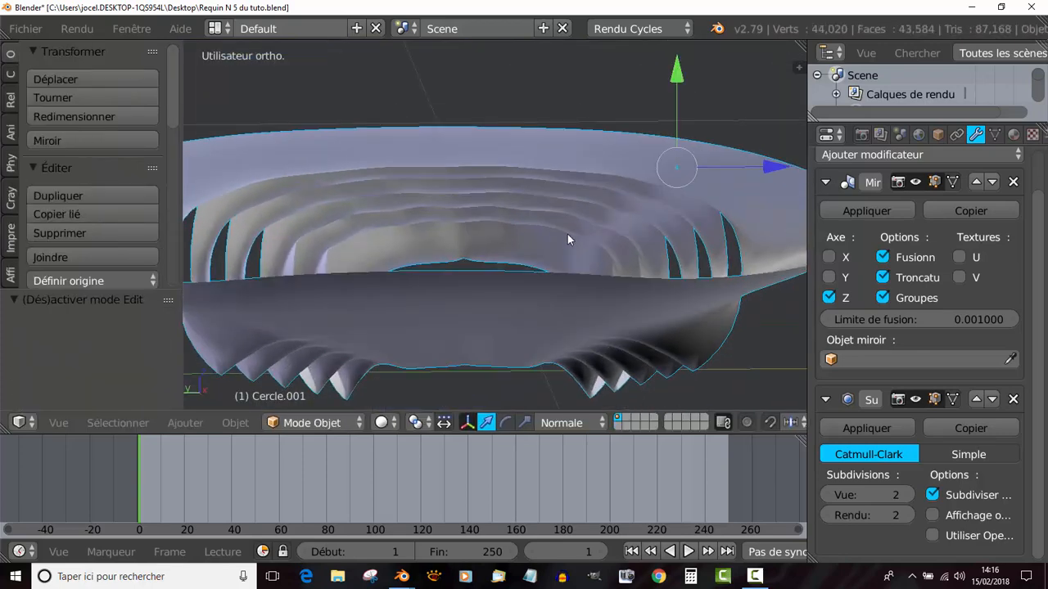
pyautogui.moveTo(617, 202); pyautogui.dragTo(460, 210, button='middle')
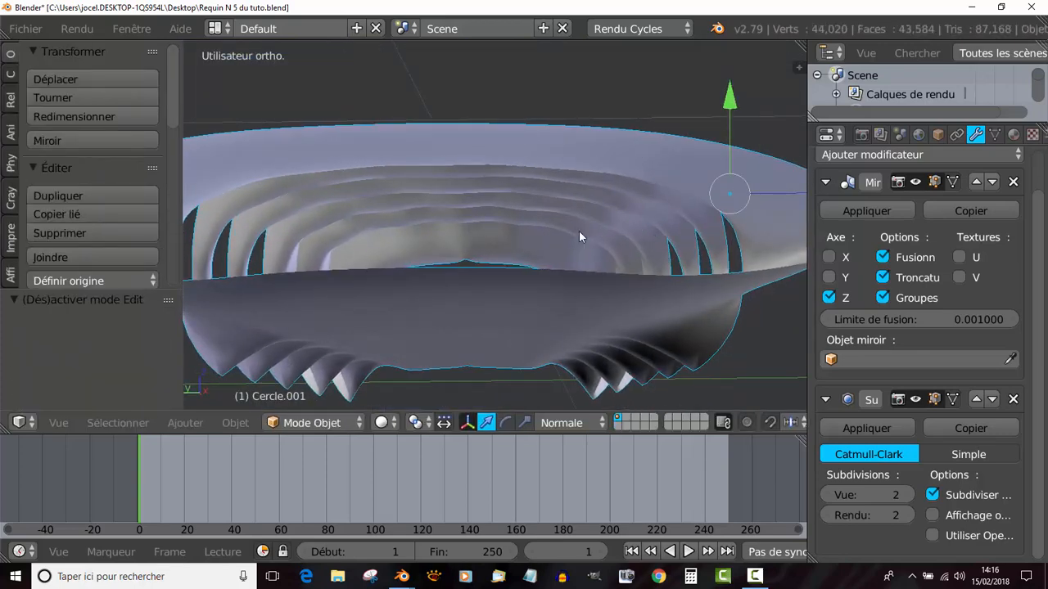
pyautogui.moveTo(667, 261)
pyautogui.mouseDown(button='middle')
pyautogui.moveTo(683, 280)
pyautogui.moveTo(650, 274)
pyautogui.moveTo(638, 164)
pyautogui.moveTo(538, 206)
pyautogui.moveTo(515, 175)
pyautogui.moveTo(661, 280)
pyautogui.mouseUp(button='middle')
pyautogui.press('Tab')
pyautogui.scroll(2, 458, 206)
pyautogui.keyDown('shift'); pyautogui.moveTo(485, 201); pyautogui.dragTo(544, 238, button='middle'); pyautogui.keyUp('shift')
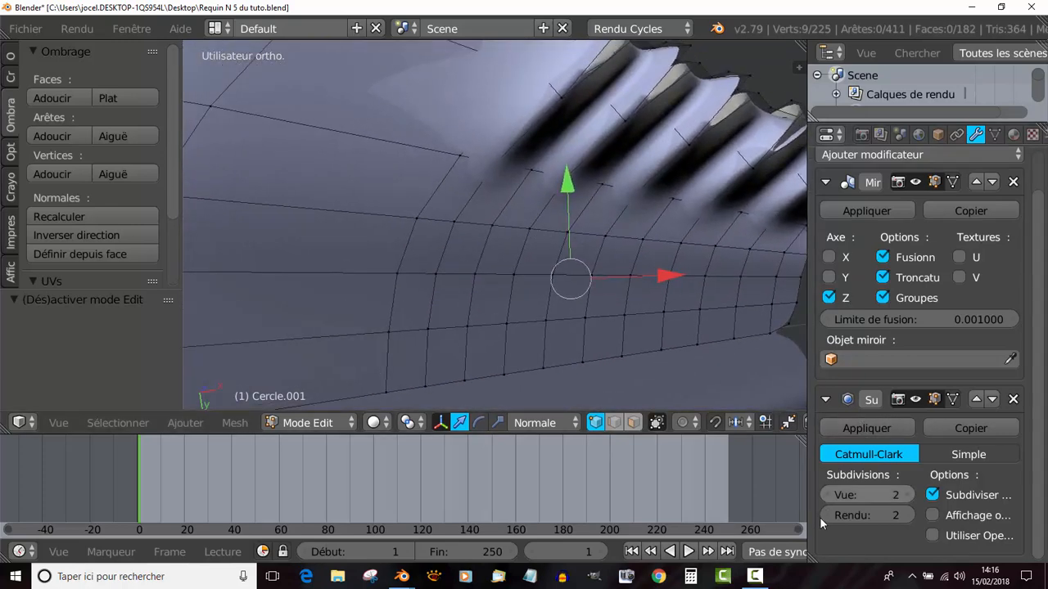
pyautogui.moveTo(868, 494); pyautogui.dragTo(844, 494)
pyautogui.moveTo(505, 172); pyautogui.dragTo(474, 156, button='middle')
pyautogui.click(537, 158)
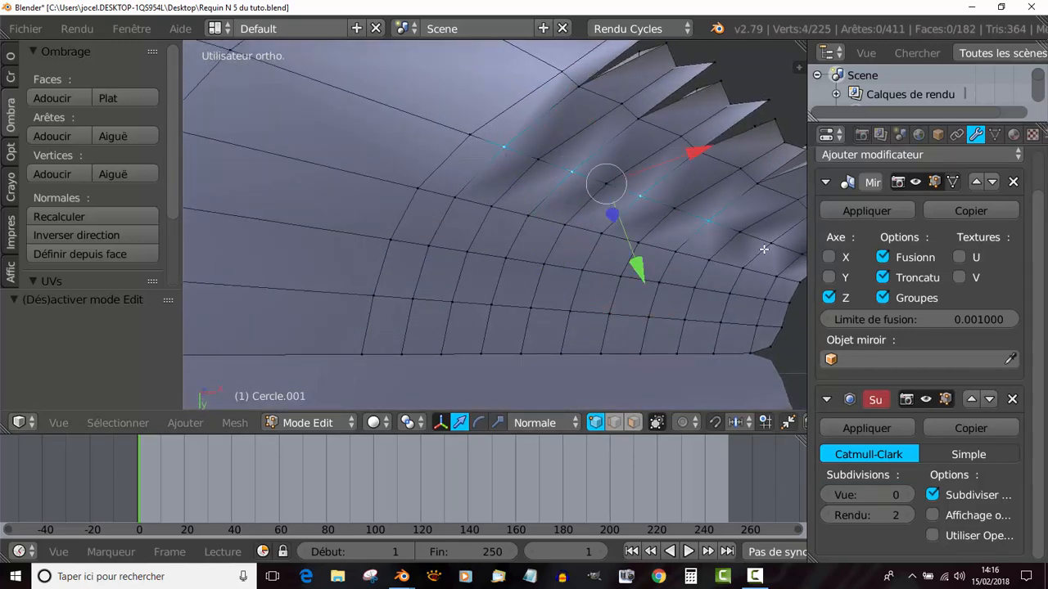
pyautogui.moveTo(744, 241); pyautogui.dragTo(703, 318, button='middle')
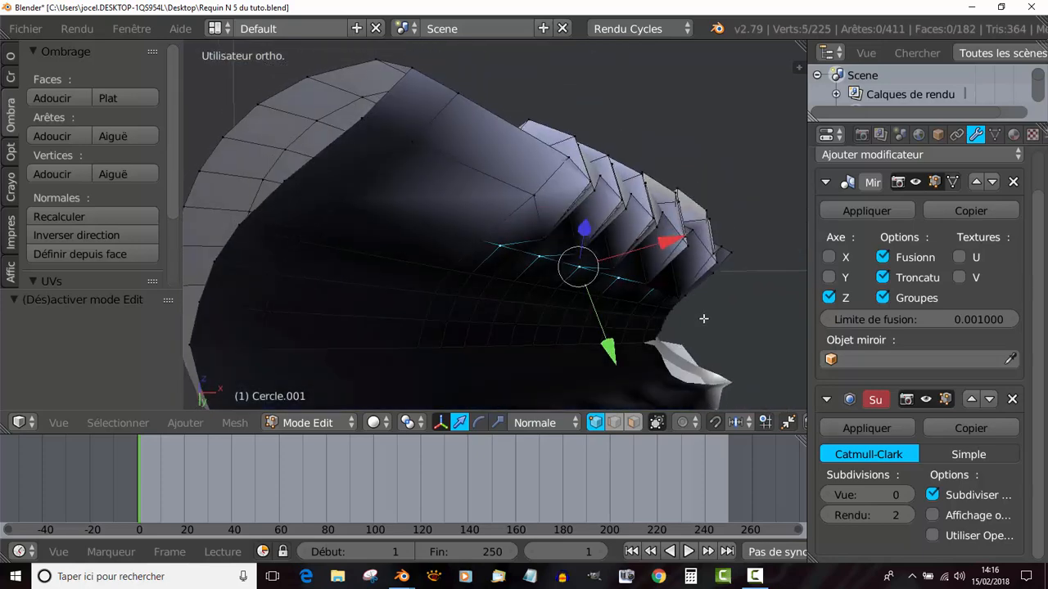
# Step: Try moving the five selected underside vertices slightly along the normal Y axis
pyautogui.moveTo(615, 349); pyautogui.dragTo(618, 361)
pyautogui.press('Tab')
pyautogui.moveTo(619, 344); pyautogui.dragTo(745, 50, button='middle')
pyautogui.scroll(-4, 653, 325)
pyautogui.moveTo(653, 325); pyautogui.dragTo(748, 267, button='middle')
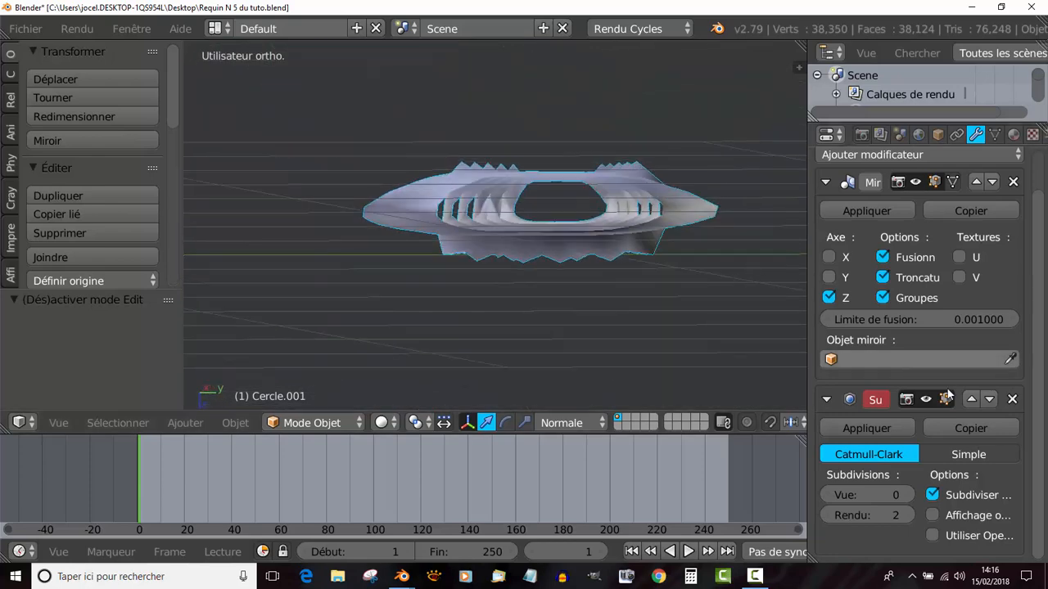
# Step: Set the Subdivision Surface viewport level back to 2 and inspect the smoothed mouth interior
pyautogui.click(912, 494)
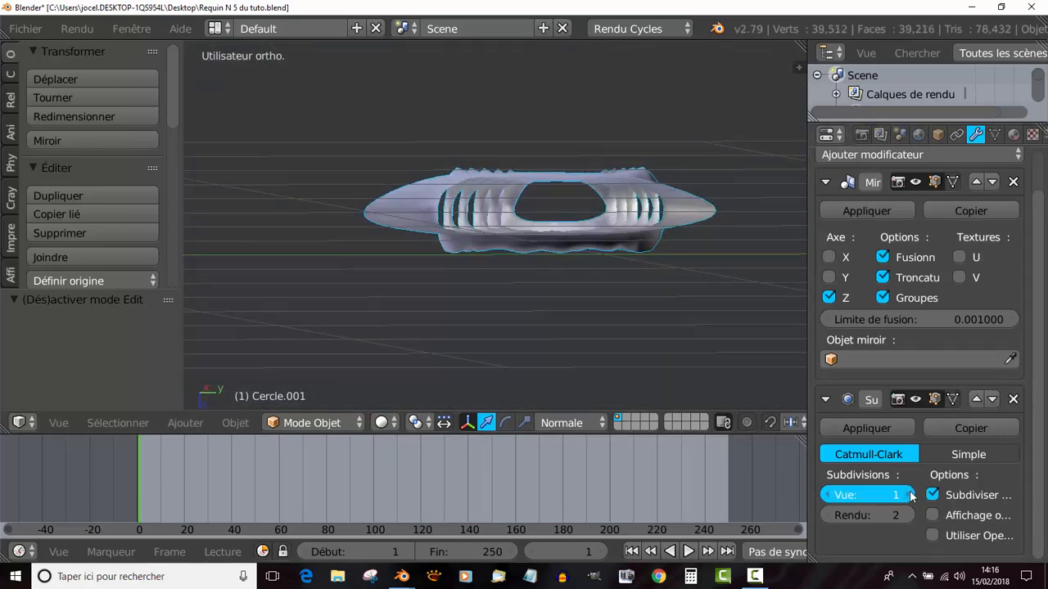
pyautogui.click(912, 494)
pyautogui.moveTo(744, 347); pyautogui.dragTo(737, 350, button='middle')
pyautogui.scroll(1, 676, 299)
pyautogui.moveTo(676, 305); pyautogui.dragTo(743, 226, button='middle')
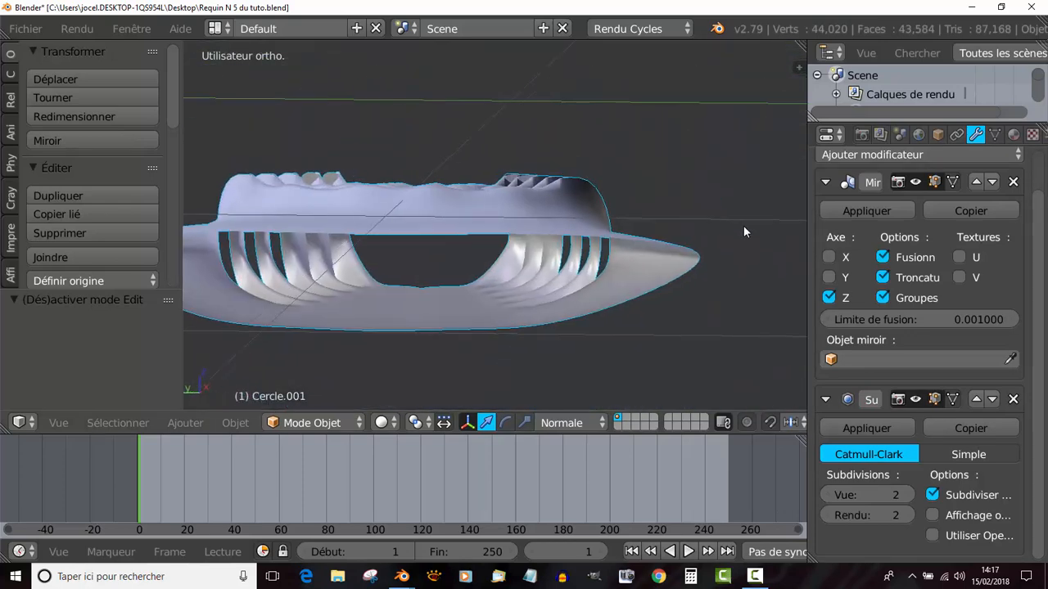
pyautogui.moveTo(539, 292); pyautogui.dragTo(482, 218, button='middle')
# Step: Undo the last move of the five underside vertices, keeping those vertices selected
pyautogui.press('Tab')
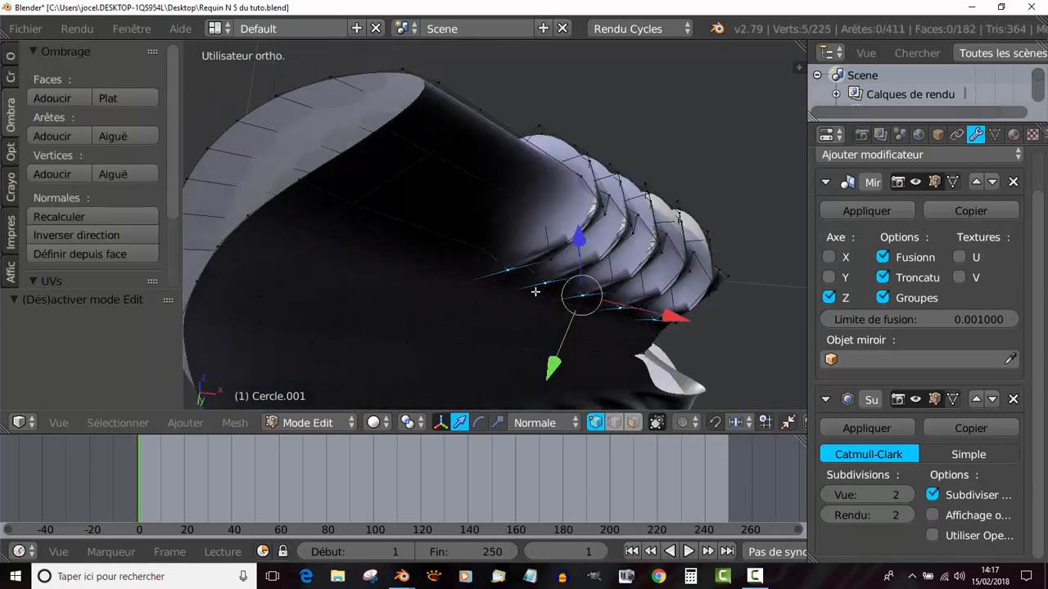
pyautogui.moveTo(536, 291); pyautogui.dragTo(489, 221, button='middle')
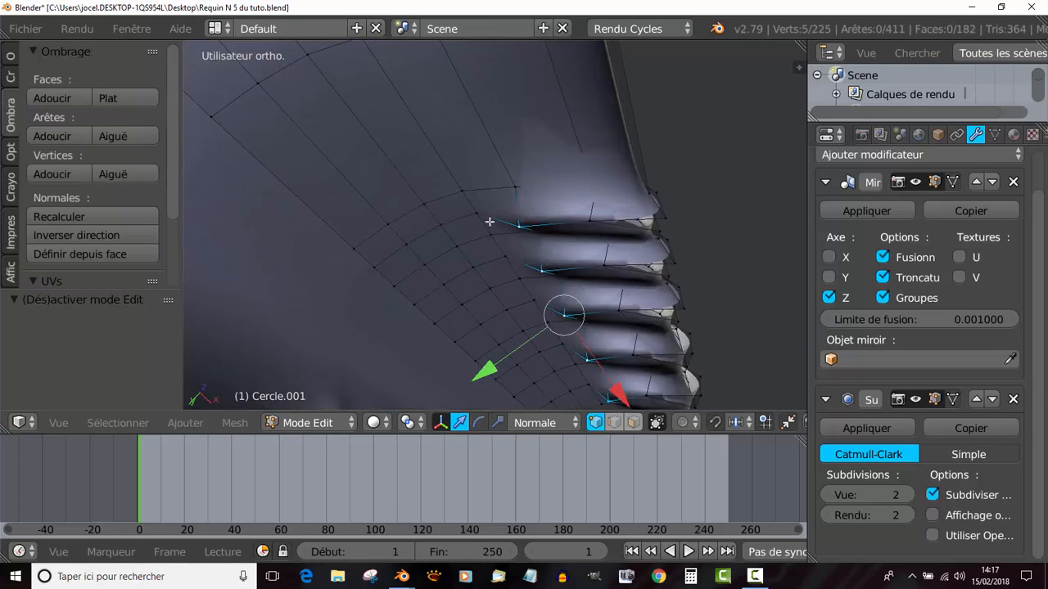
pyautogui.rightClick(484, 215)
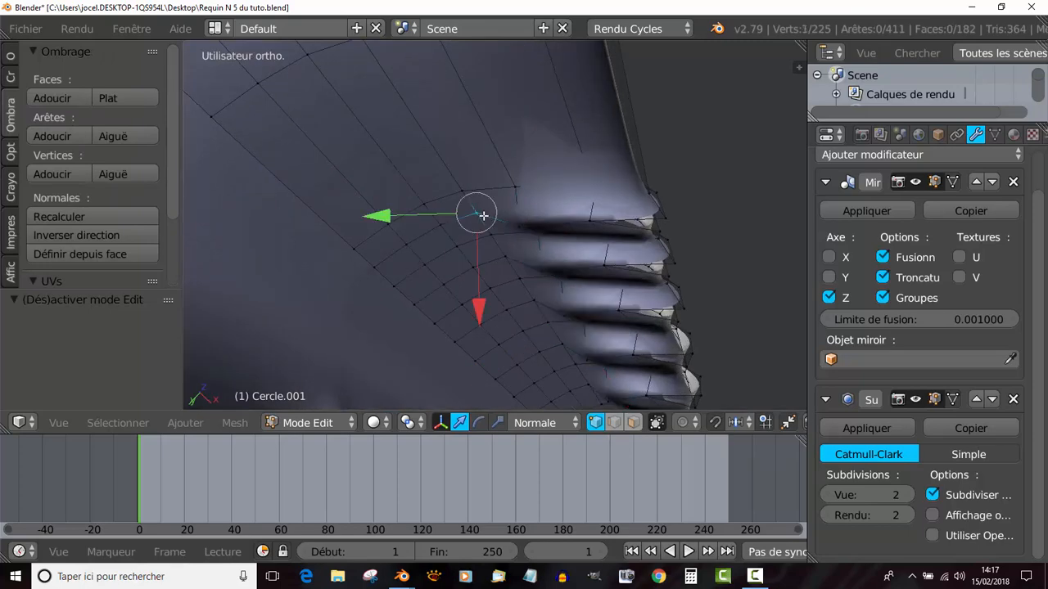
pyautogui.moveTo(505, 247); pyautogui.dragTo(608, 225, button='middle')
pyautogui.moveTo(624, 228)
pyautogui.mouseDown(button='middle')
pyautogui.moveTo(656, 339)
pyautogui.moveTo(664, 335)
pyautogui.moveTo(621, 340)
pyautogui.moveTo(647, 320)
pyautogui.moveTo(560, 300)
pyautogui.moveTo(572, 194)
pyautogui.moveTo(590, 201)
pyautogui.moveTo(565, 140)
pyautogui.moveTo(558, 203)
pyautogui.moveTo(580, 171)
pyautogui.moveTo(573, 194)
pyautogui.moveTo(625, 208)
pyautogui.mouseUp(button='middle')
pyautogui.press('Tab')
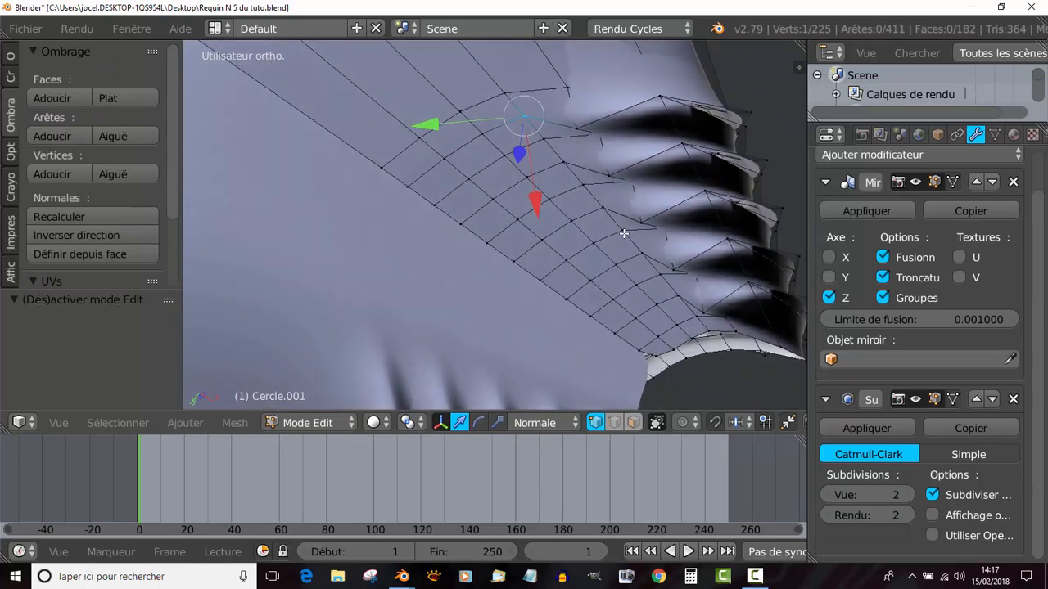
pyautogui.keyDown('alt'); pyautogui.rightClick(617, 221); pyautogui.keyUp('alt')
pyautogui.hotkey('ctrl', 'z')
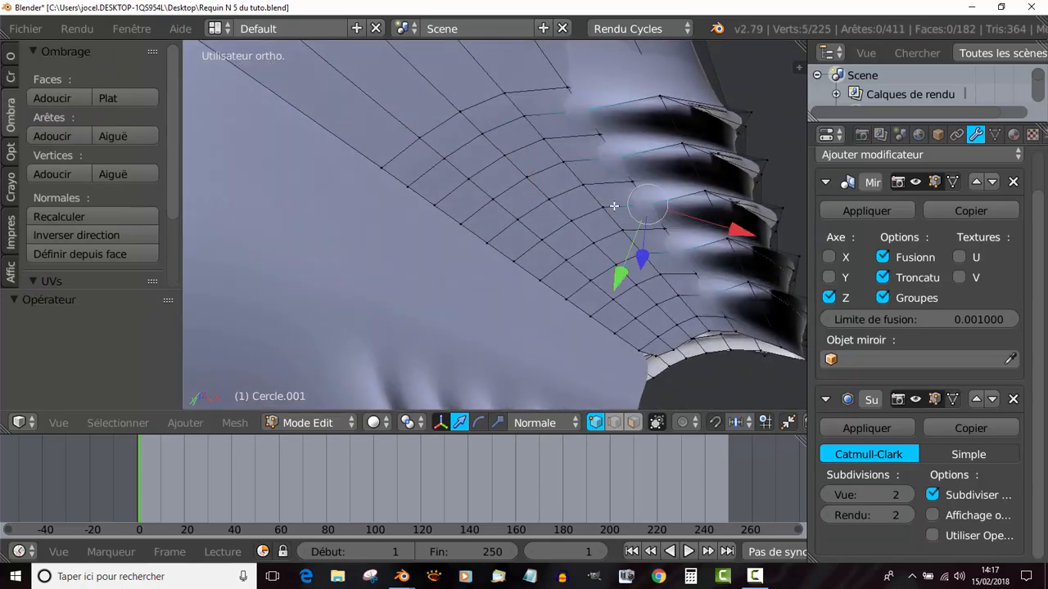
pyautogui.moveTo(655, 240); pyautogui.dragTo(598, 344, button='middle')
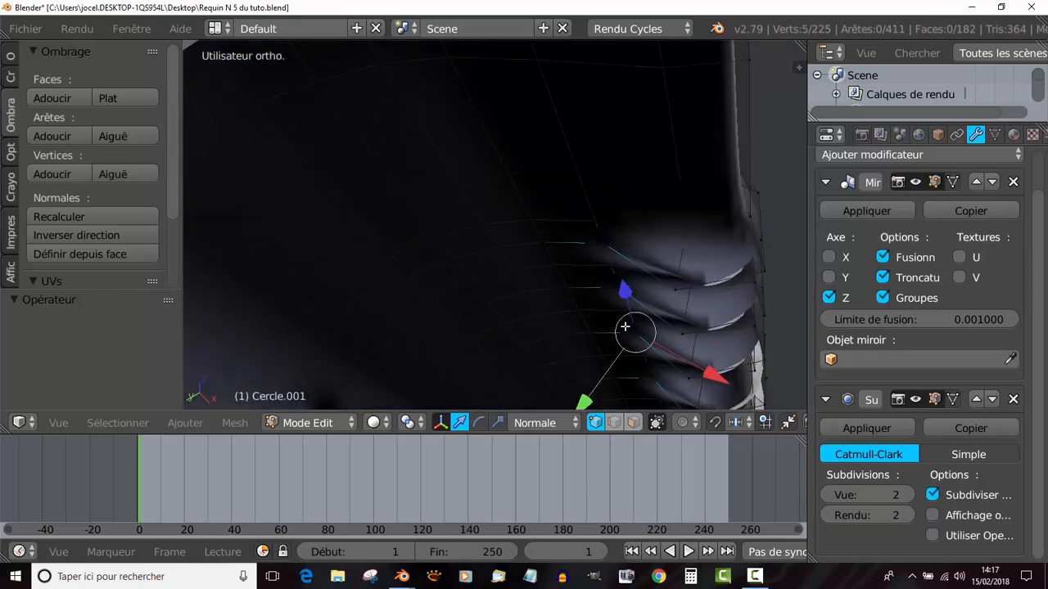
# Step: Switch the transform orientation to Global and lower the five selected underside vertices slightly along the Z axis
pyautogui.click(581, 423)
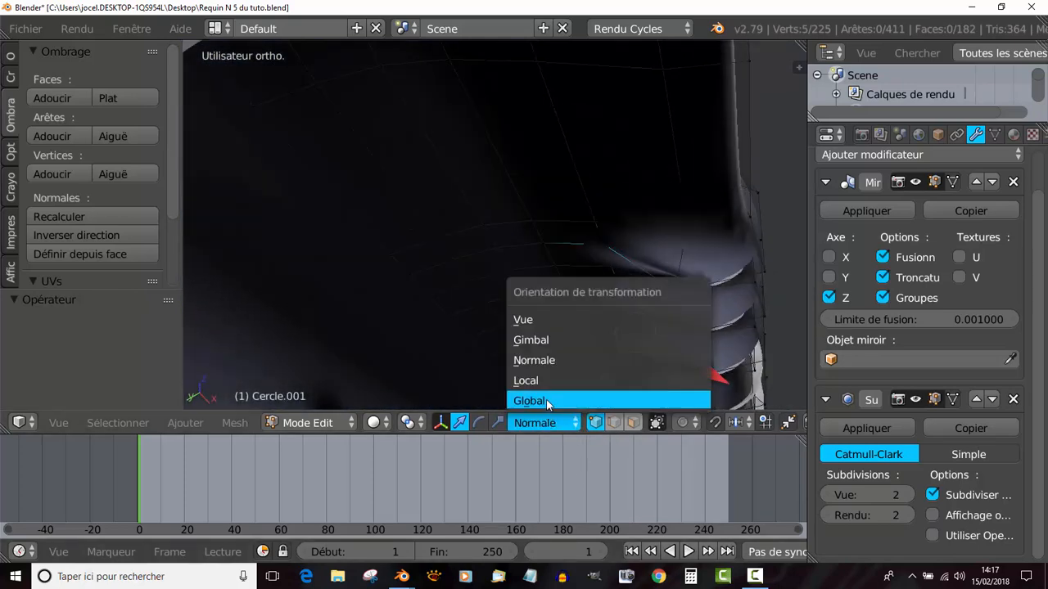
pyautogui.click(540, 400)
pyautogui.moveTo(664, 248); pyautogui.dragTo(724, 287, button='middle')
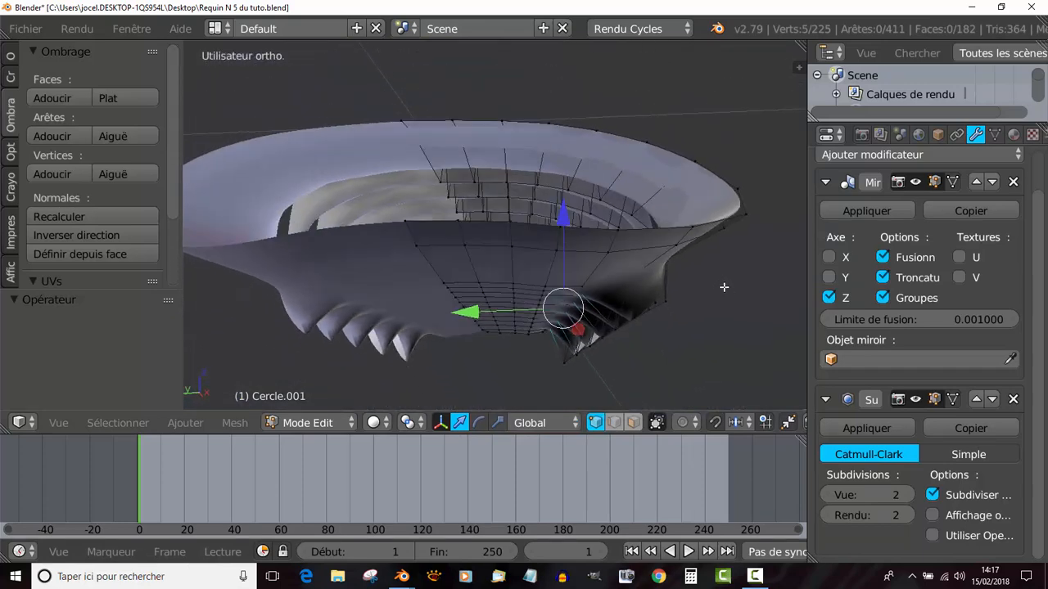
pyautogui.moveTo(566, 228); pyautogui.dragTo(567, 242)
pyautogui.press('Tab')
pyautogui.moveTo(567, 241); pyautogui.dragTo(651, 290, button='middle')
pyautogui.moveTo(552, 256)
pyautogui.mouseDown(button='middle')
pyautogui.moveTo(562, 171)
pyautogui.moveTo(565, 248)
pyautogui.mouseUp(button='middle')
pyautogui.press('Tab')
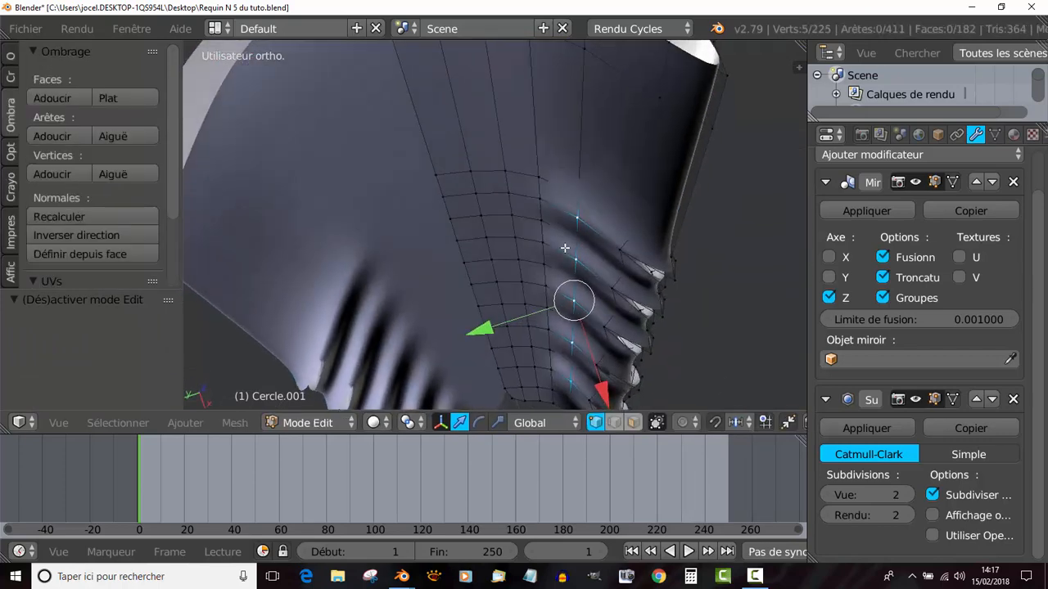
# Step: Select the five alternating vertices in the next column toward the mesh's middle and move them slightly along the global Z axis
pyautogui.rightClick(540, 200)
pyautogui.keyDown('shift'); pyautogui.rightClick(540, 242); pyautogui.keyUp('shift')
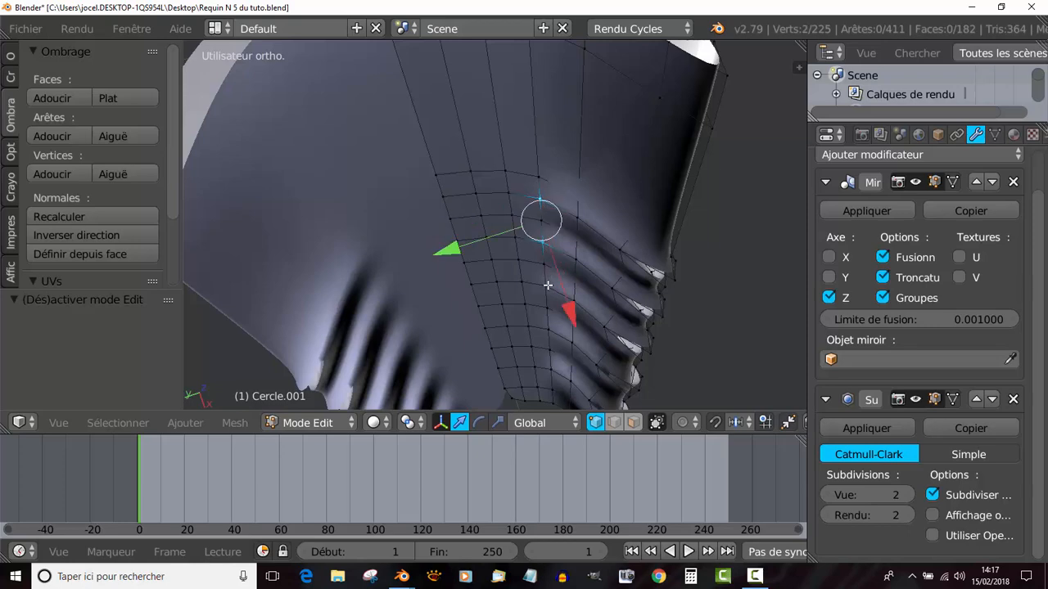
pyautogui.keyDown('shift'); pyautogui.rightClick(545, 286); pyautogui.keyUp('shift')
pyautogui.keyDown('shift'); pyautogui.rightClick(547, 365); pyautogui.keyUp('shift')
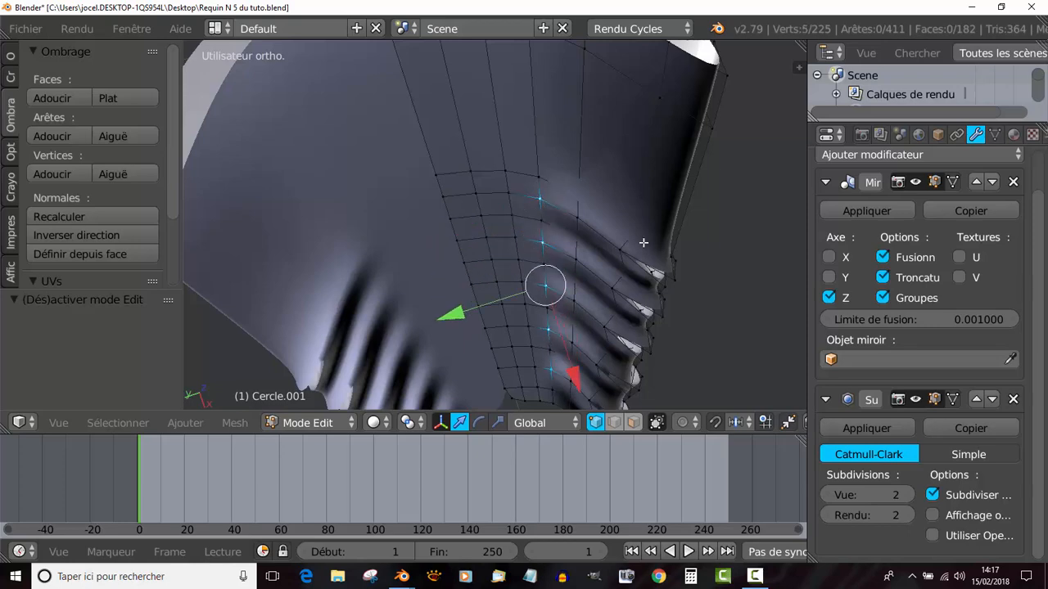
pyautogui.moveTo(547, 365); pyautogui.dragTo(622, 293, button='middle')
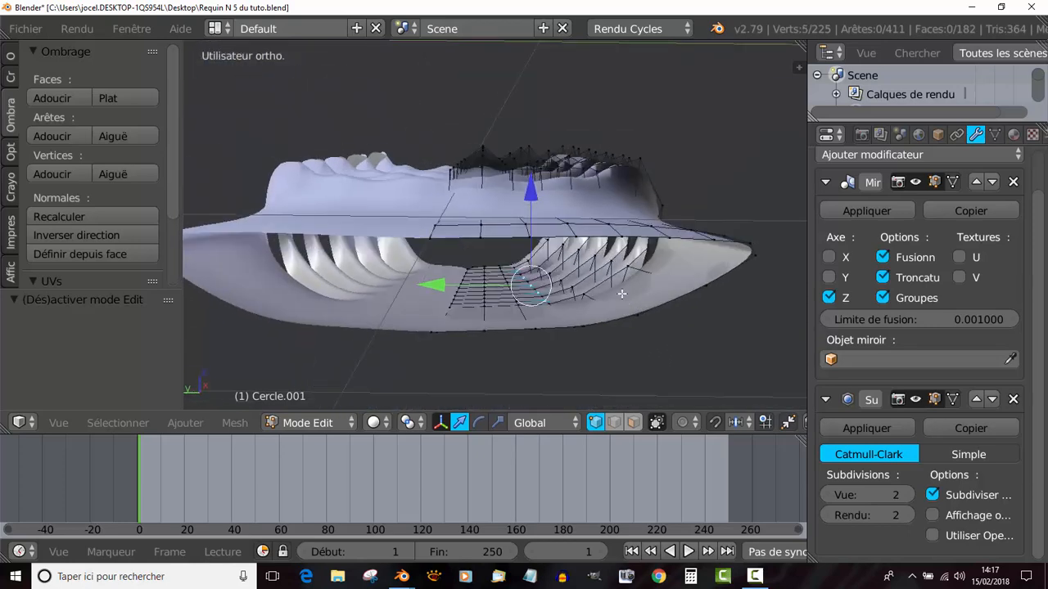
pyautogui.press('g')
pyautogui.press('z')
pyautogui.click(528, 208)
pyautogui.press('Tab')
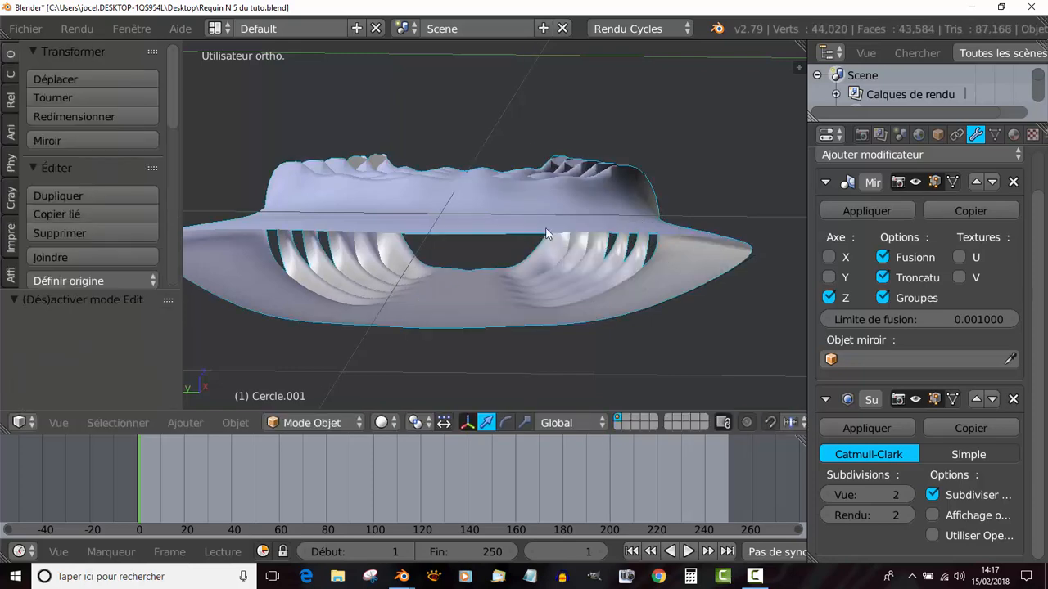
# Step: Unhide the rest of the shark and widen the 3D view to check the mouth interior from the front
pyautogui.moveTo(566, 250); pyautogui.dragTo(593, 300, button='middle')
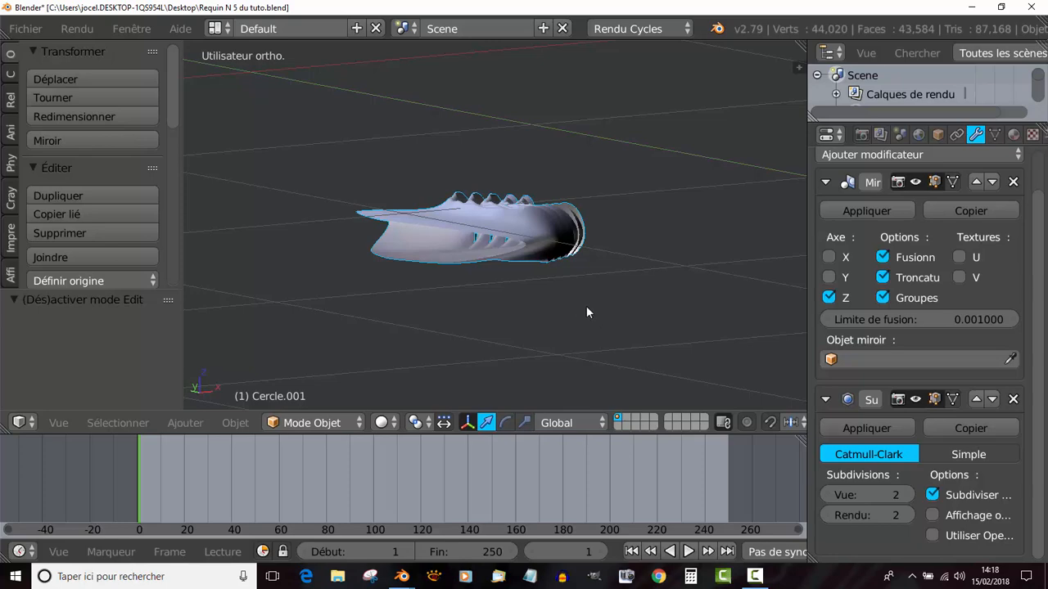
pyautogui.hotkey('alt', 'h')
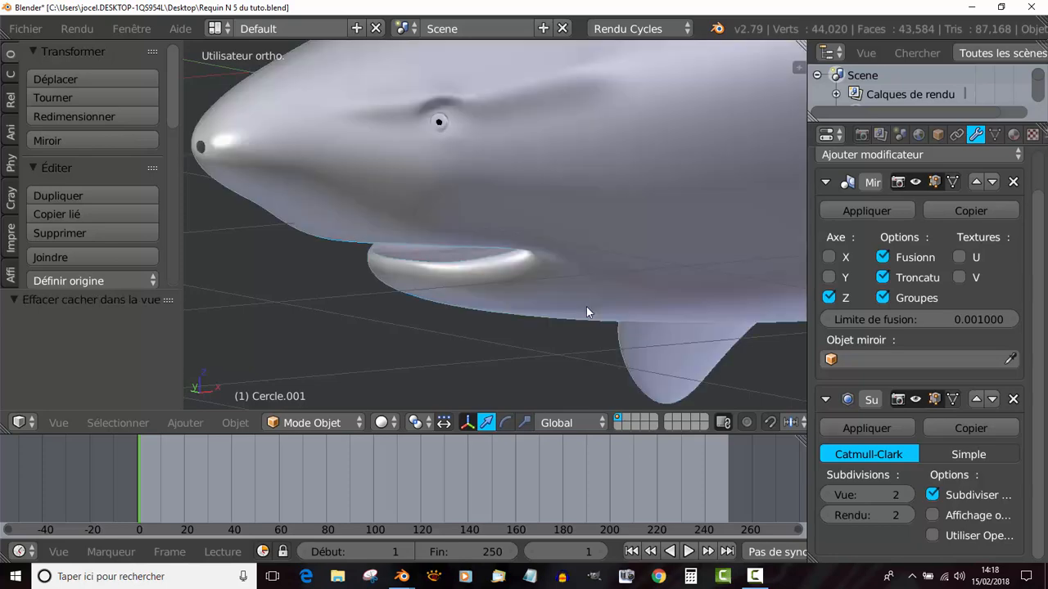
pyautogui.moveTo(586, 313); pyautogui.dragTo(503, 313, button='middle')
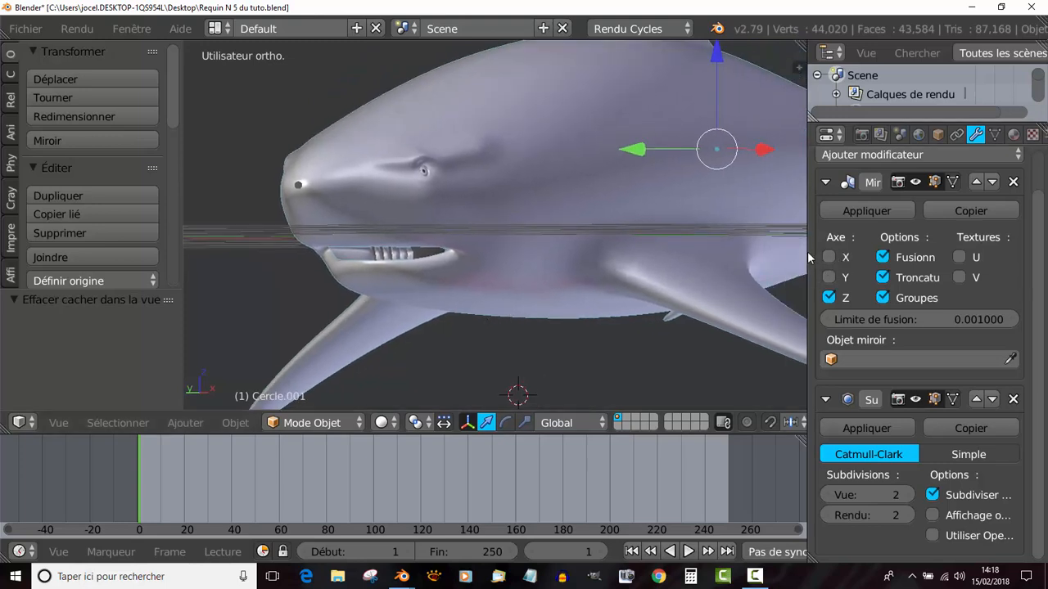
pyautogui.moveTo(810, 246); pyautogui.dragTo(880, 247)
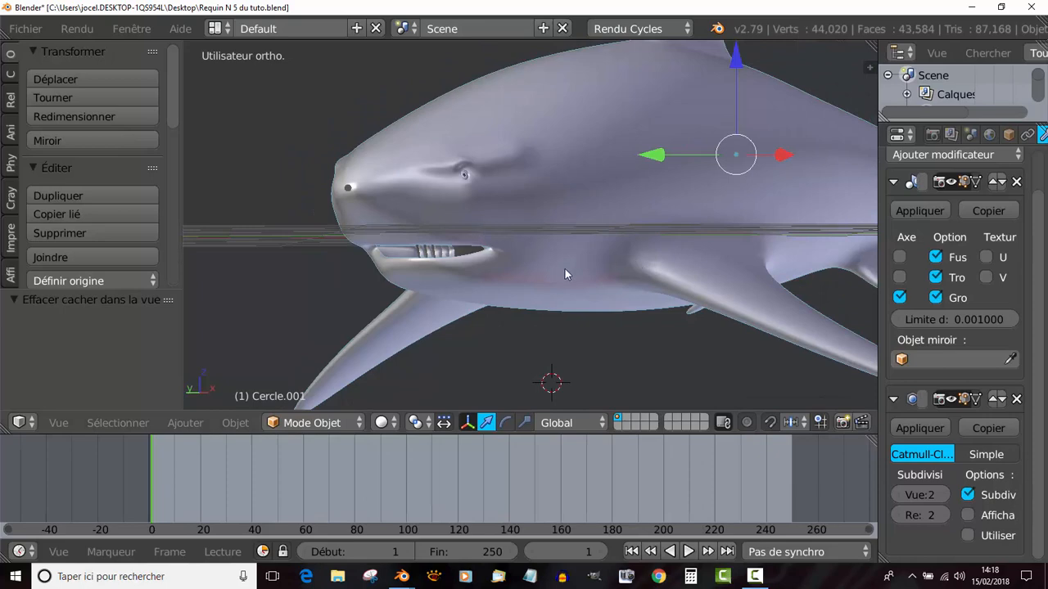
pyautogui.moveTo(565, 273); pyautogui.dragTo(655, 298, button='middle')
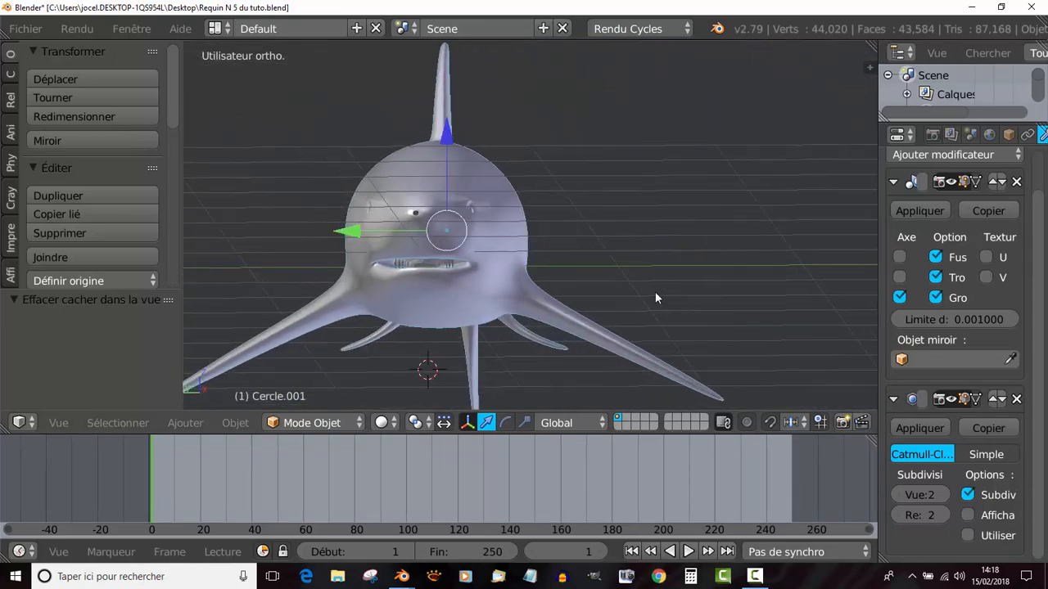
pyautogui.scroll(3, 400, 312)
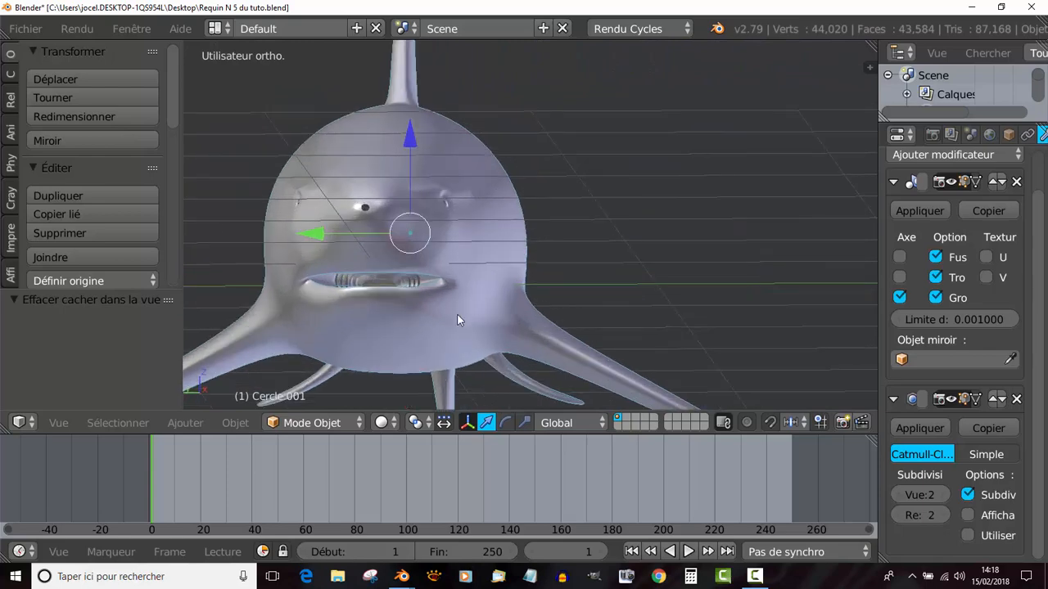
# Step: Compare the mouth interior and body objects through the mouth opening, and hide the shark's body to isolate the mouth interior
pyautogui.moveTo(477, 316); pyautogui.dragTo(502, 300, button='middle')
pyautogui.scroll(2, 502, 298)
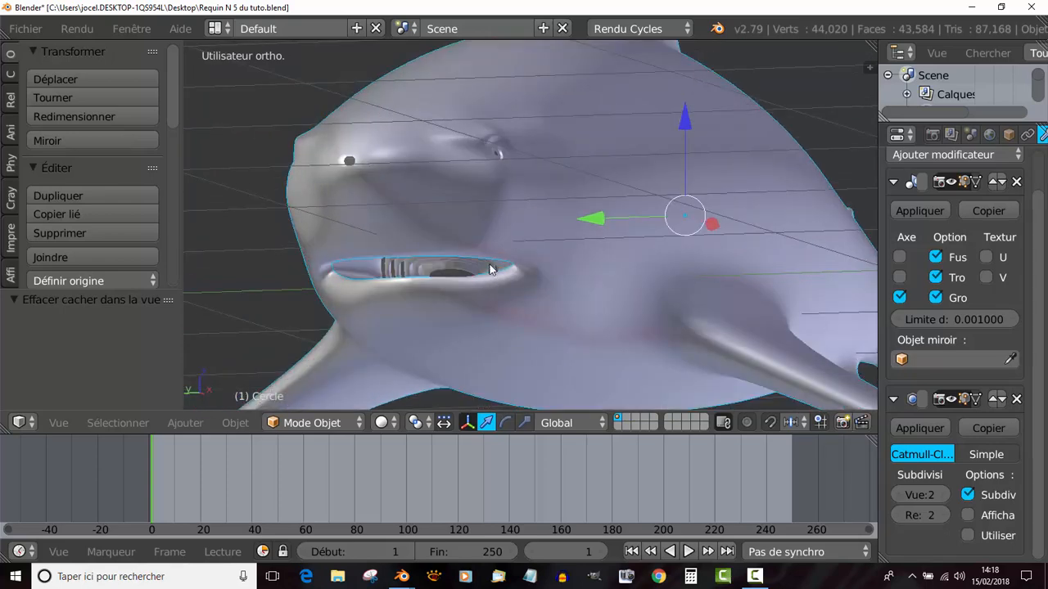
pyautogui.rightClick(490, 271)
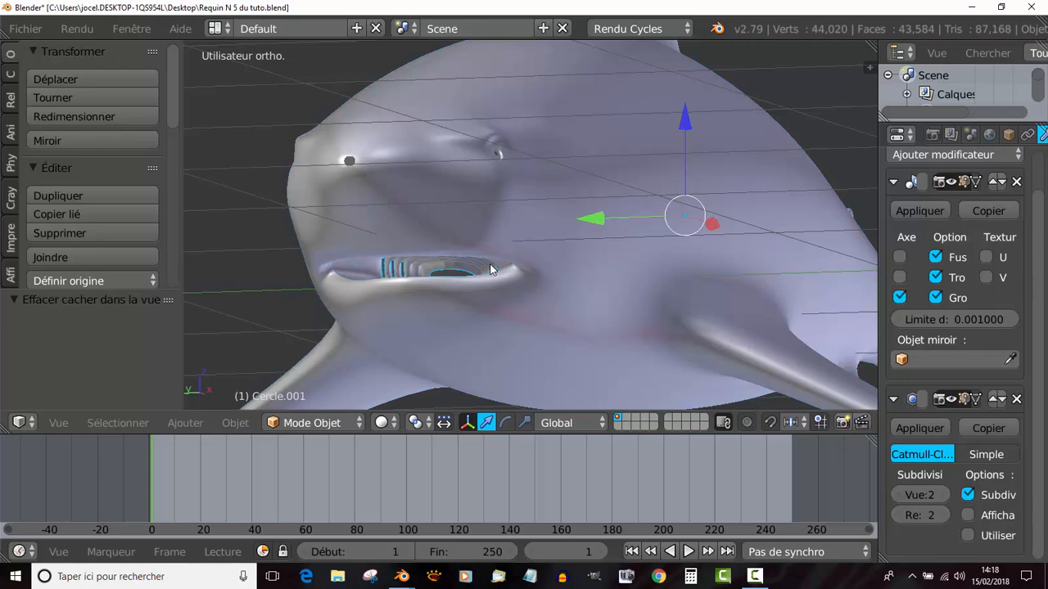
pyautogui.press('Tab')
pyautogui.press('Tab')
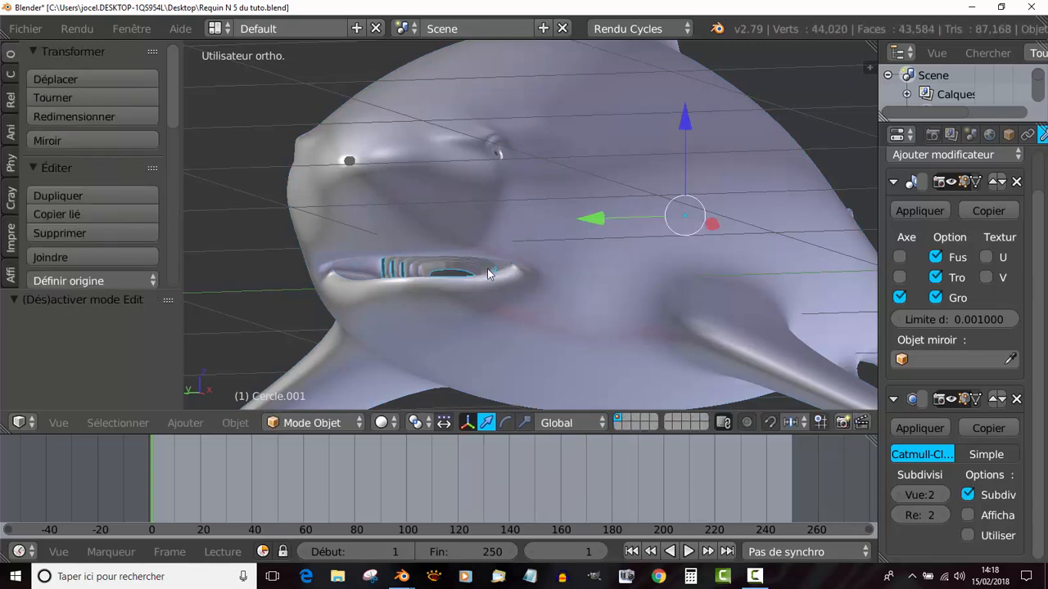
pyautogui.rightClick(550, 243)
pyautogui.press('Tab')
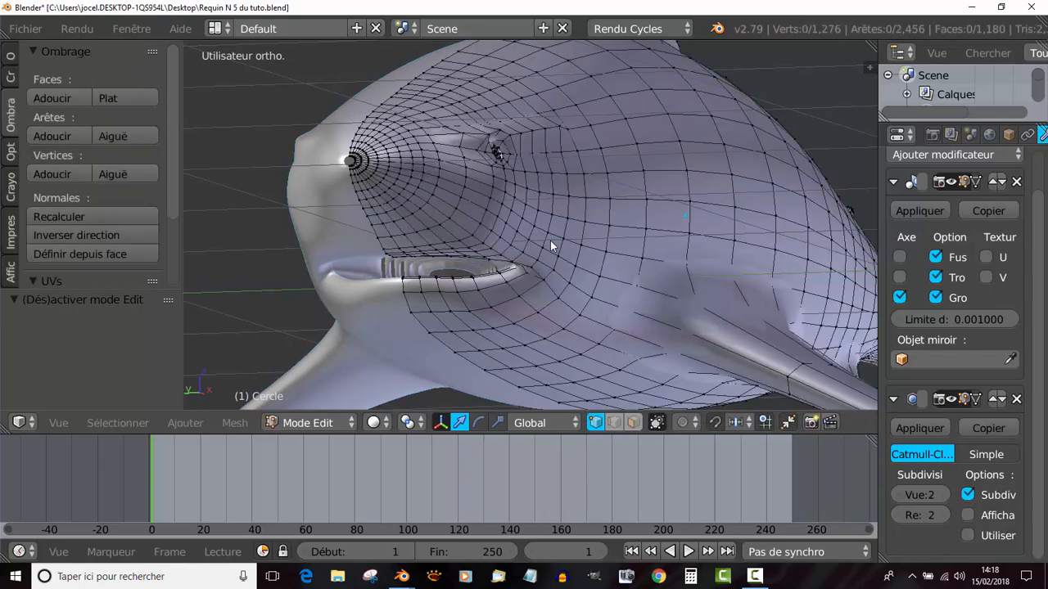
pyautogui.press('Tab')
pyautogui.press('h')
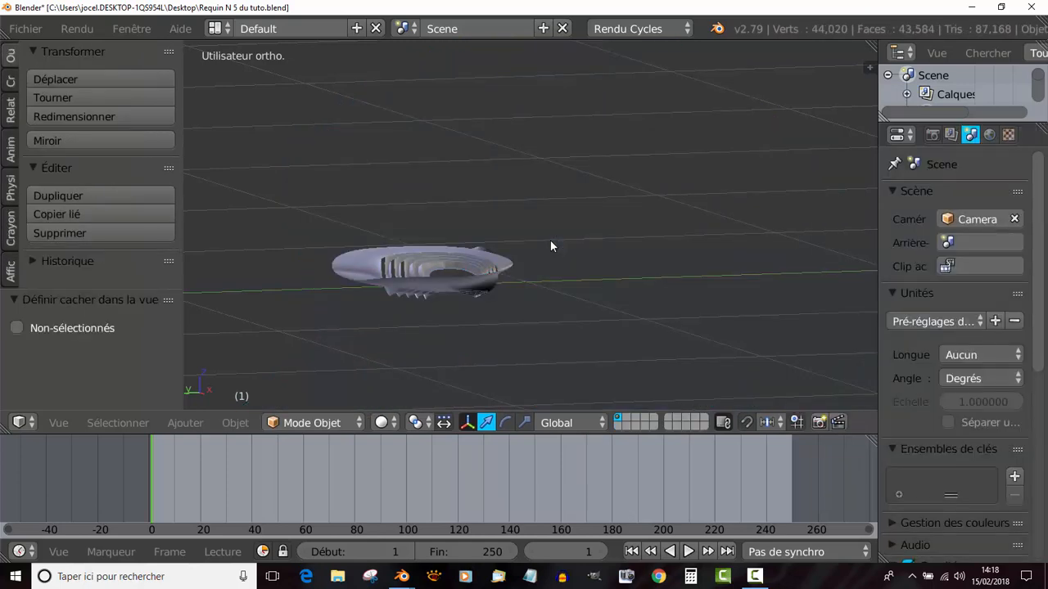
# Step: Select the isolated mouth interior and examine its mesh from the side in Edit Mode, ending in Object Mode
pyautogui.moveTo(550, 239); pyautogui.dragTo(522, 206, button='middle')
pyautogui.rightClick(488, 319)
pyautogui.press('Tab')
pyautogui.press('Tab')
pyautogui.press('Tab')
pyautogui.scroll(-4, 522, 206)
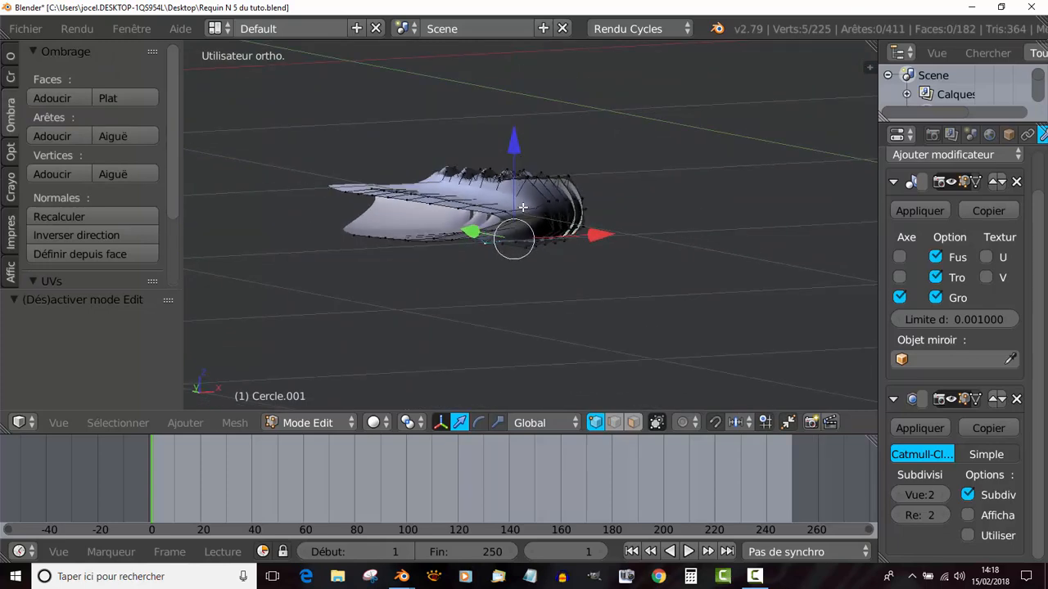
pyautogui.press('Tab')
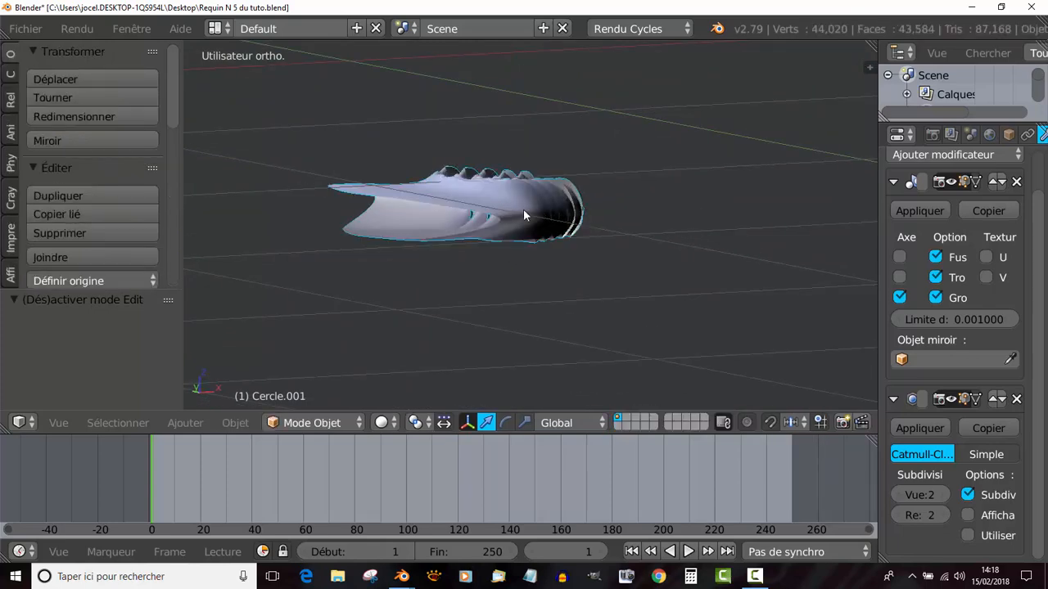
# Step: Unhide the shark's body and examine how the mouth interior's ridges and side slits look through the open mouth from several angles
pyautogui.hotkey('alt', 'h')
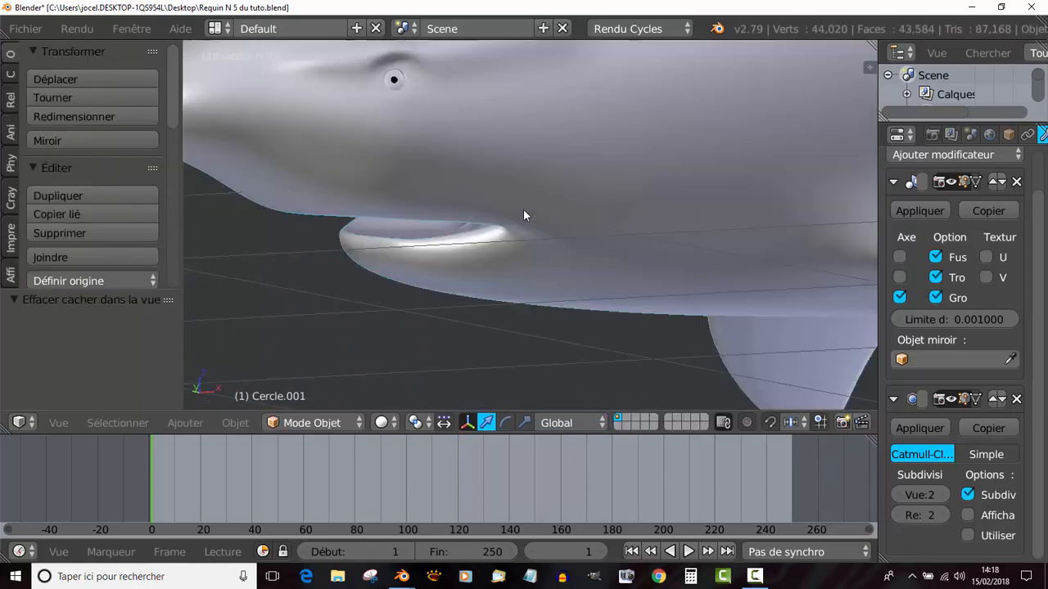
pyautogui.scroll(-5, 523, 208)
pyautogui.moveTo(551, 232); pyautogui.dragTo(586, 230, button='middle')
pyautogui.scroll(-4, 585, 230)
pyautogui.moveTo(661, 246); pyautogui.dragTo(468, 290, button='middle')
pyautogui.scroll(3, 619, 257)
pyautogui.scroll(2, 469, 291)
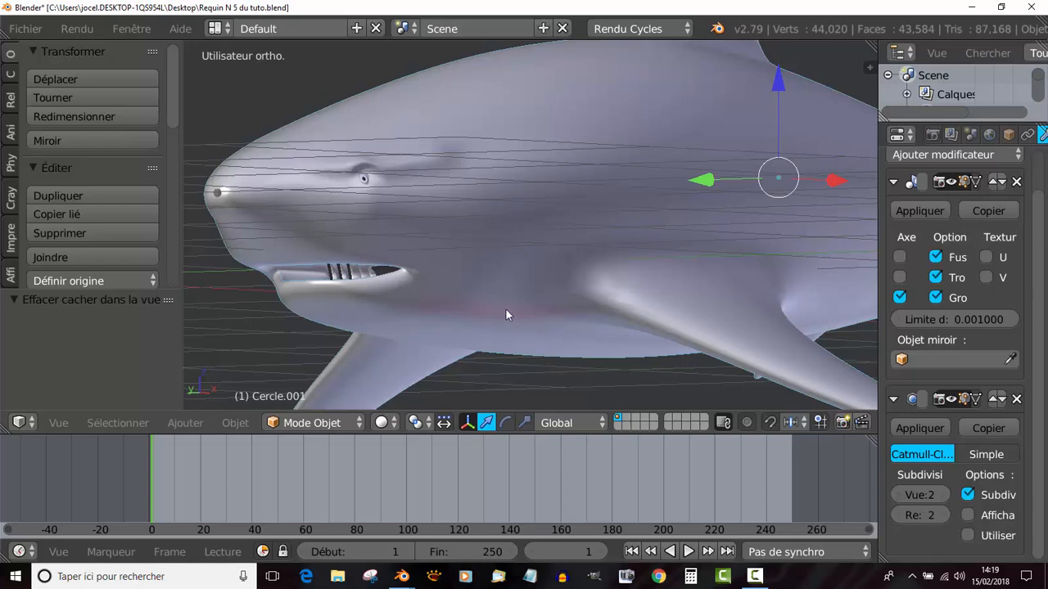
pyautogui.moveTo(505, 310); pyautogui.dragTo(570, 270, button='middle')
pyautogui.moveTo(378, 197); pyautogui.dragTo(401, 277, button='middle')
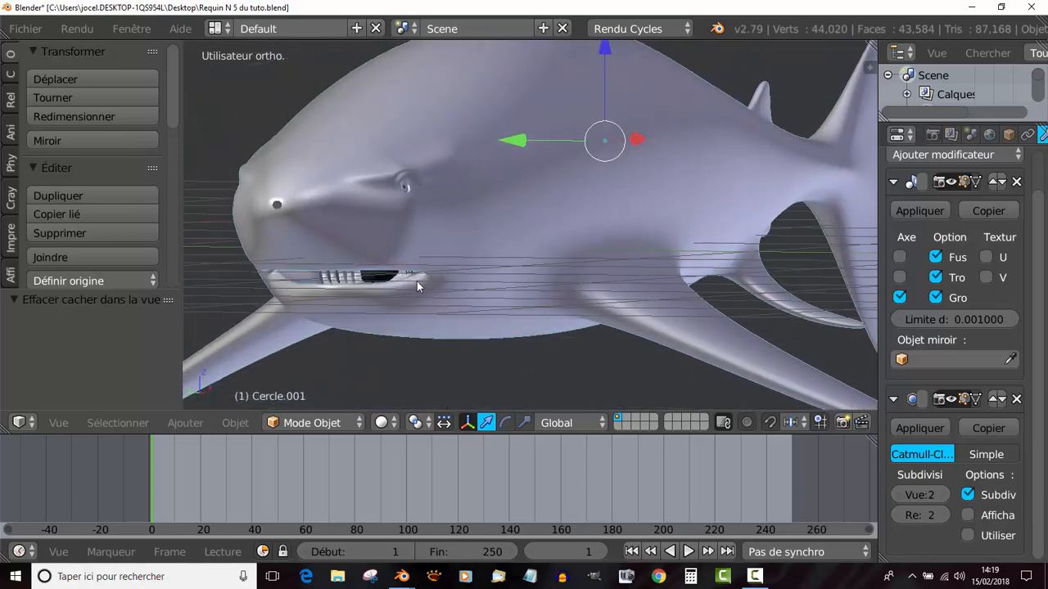
pyautogui.scroll(-1, 416, 283)
pyautogui.keyDown('shift'); pyautogui.moveTo(473, 285); pyautogui.dragTo(536, 288, button='middle'); pyautogui.keyUp('shift')
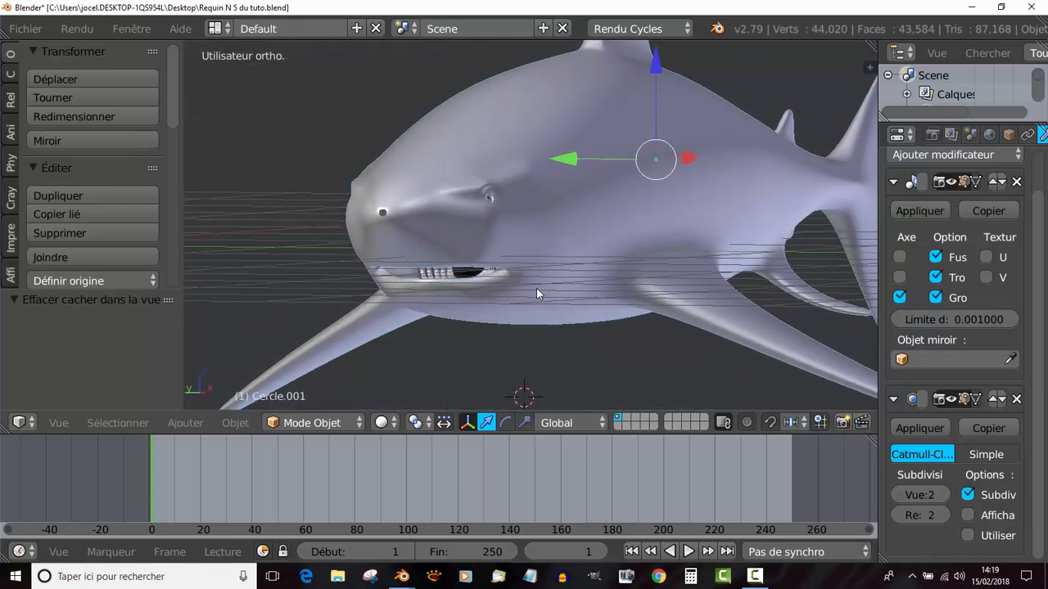
pyautogui.scroll(2, 536, 287)
pyautogui.moveTo(394, 296); pyautogui.dragTo(419, 303, button='middle')
pyautogui.moveTo(475, 282); pyautogui.dragTo(779, 220, button='middle')
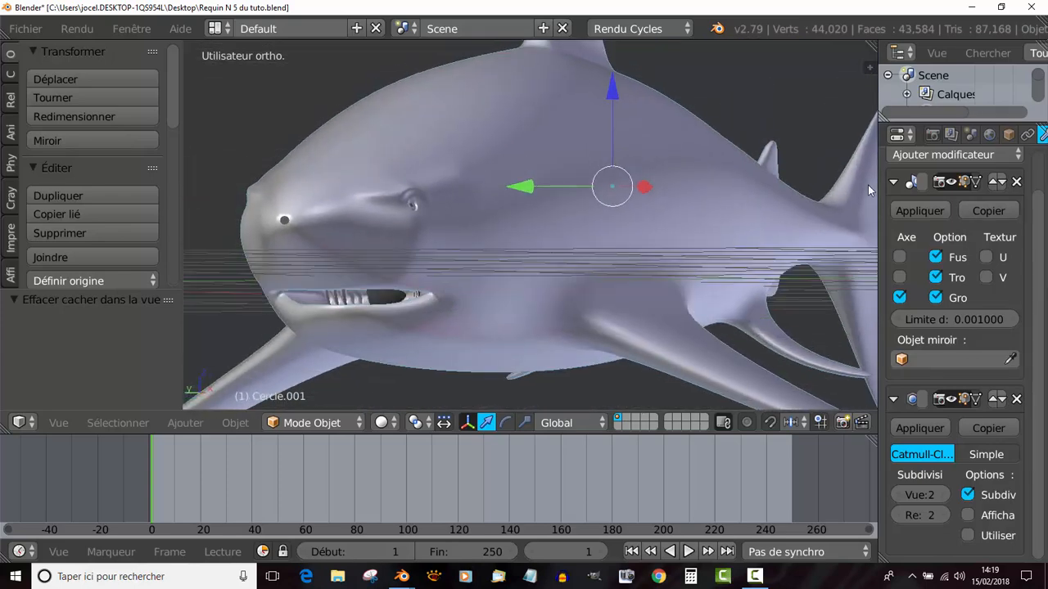
# Step: Widen the properties editor and bring the start of the mouth interior's modifier settings into view
pyautogui.moveTo(879, 185); pyautogui.dragTo(743, 185)
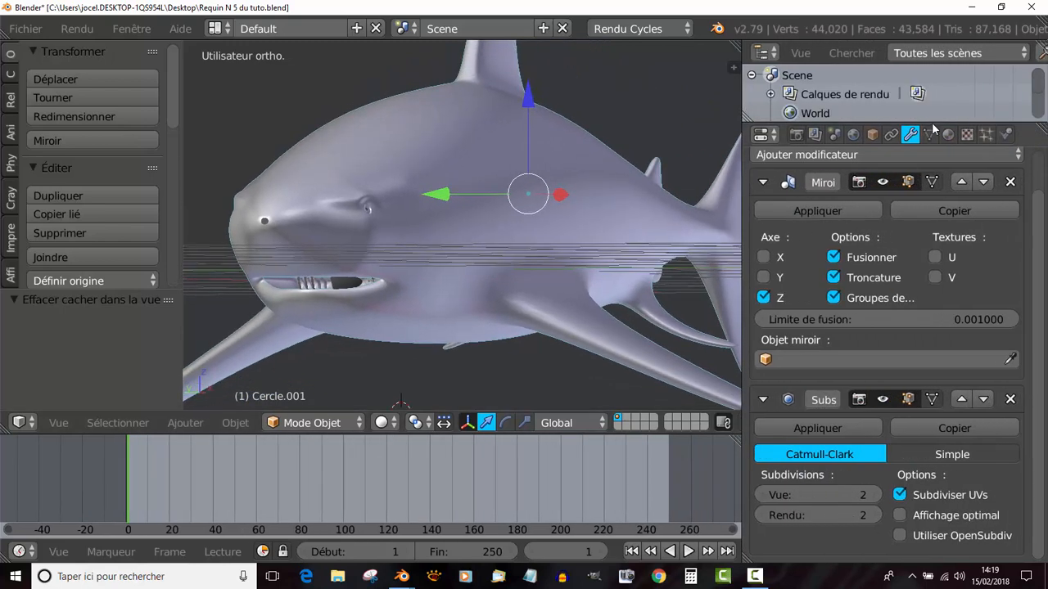
pyautogui.click(838, 153)
pyautogui.scroll(2, 1045, 265)
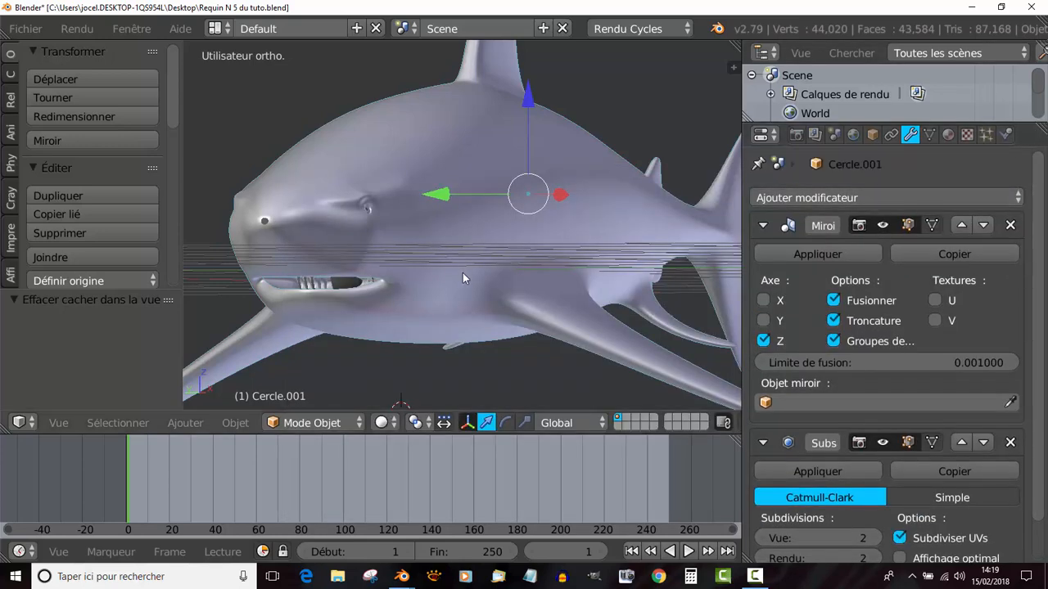
# Step: Enlarge the 3D view by narrowing the properties editor and the tool shelf, and check the shark from the front quarter
pyautogui.moveTo(463, 273); pyautogui.dragTo(603, 268, button='middle')
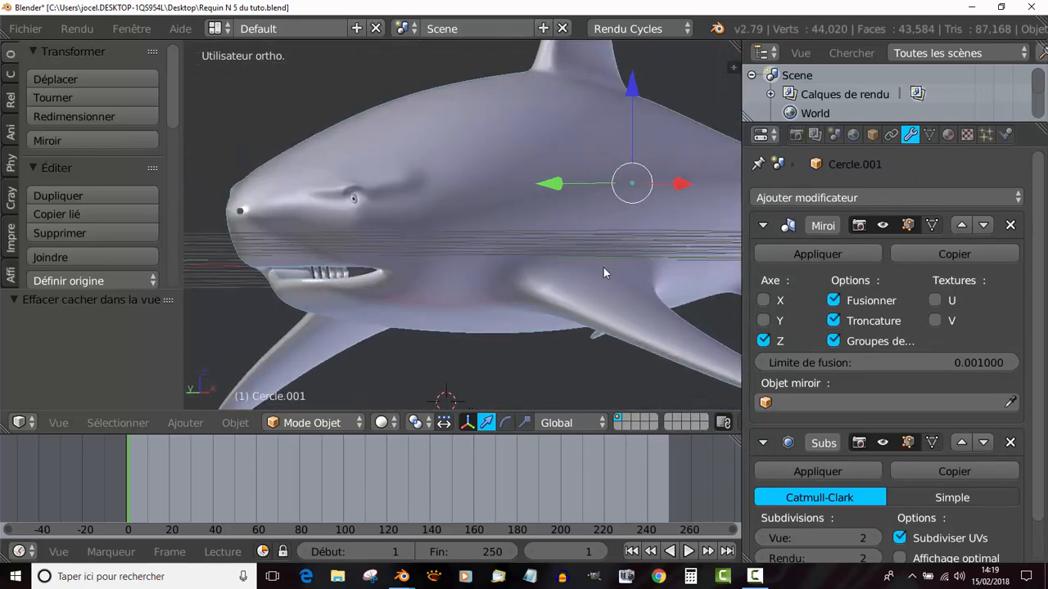
pyautogui.moveTo(741, 220); pyautogui.dragTo(825, 212)
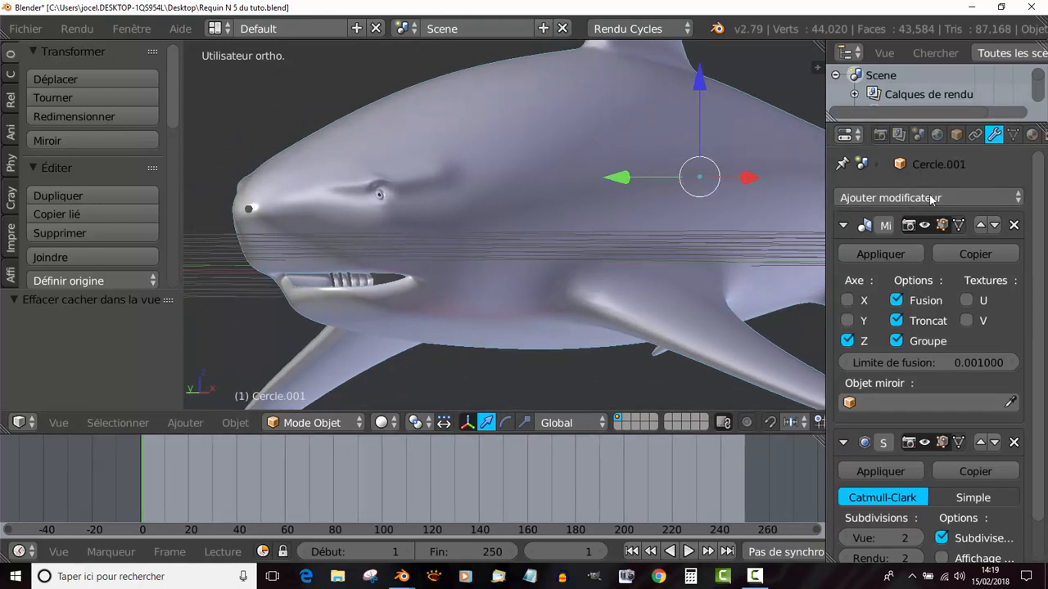
pyautogui.moveTo(664, 238)
pyautogui.mouseDown(button='middle')
pyautogui.moveTo(612, 208)
pyautogui.moveTo(684, 233)
pyautogui.moveTo(712, 195)
pyautogui.moveTo(711, 224)
pyautogui.moveTo(677, 236)
pyautogui.mouseUp(button='middle')
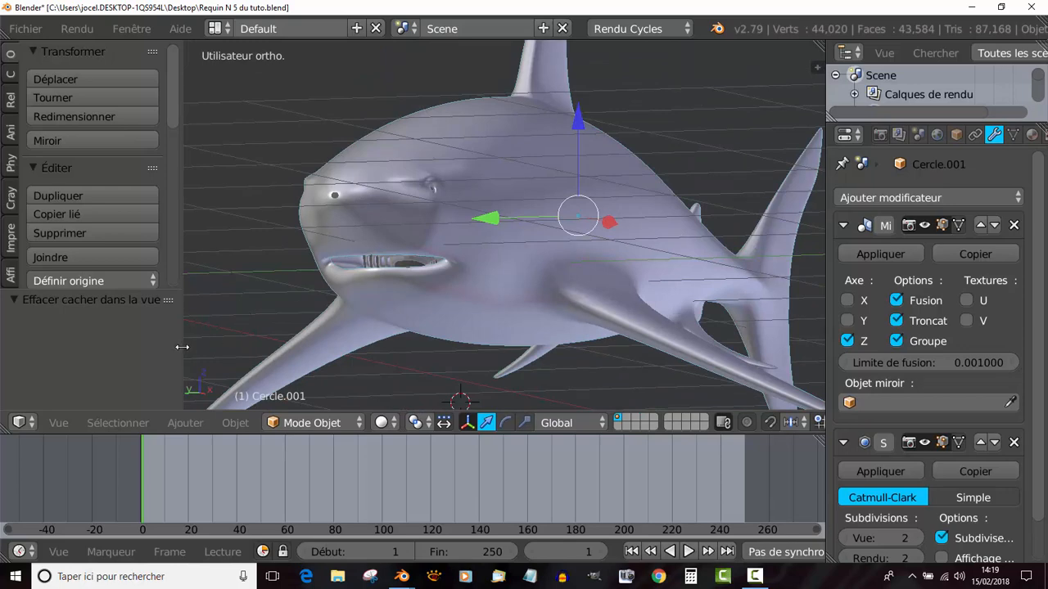
pyautogui.moveTo(182, 347); pyautogui.dragTo(85, 347)
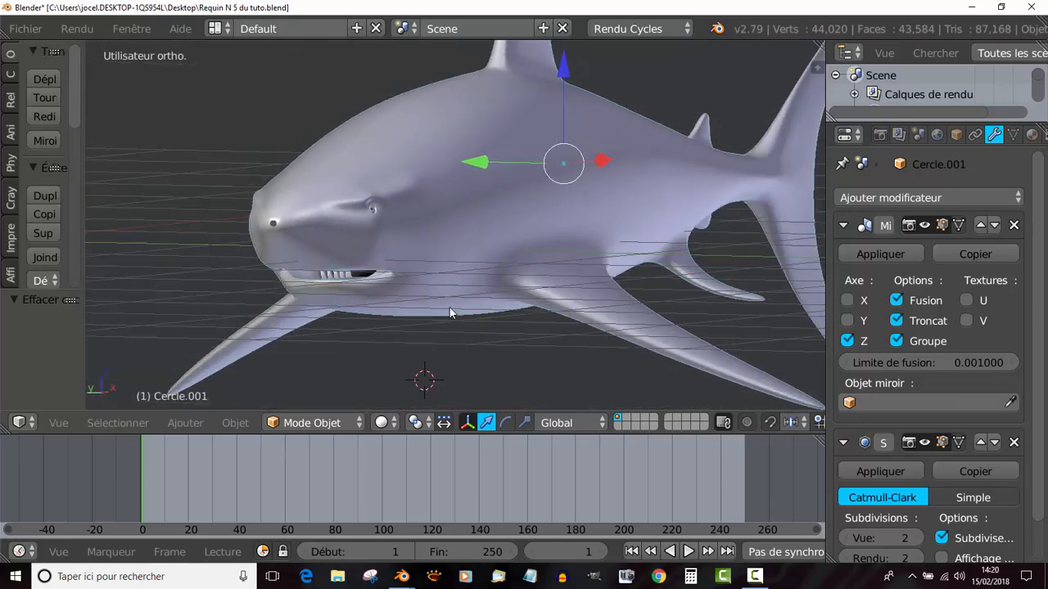